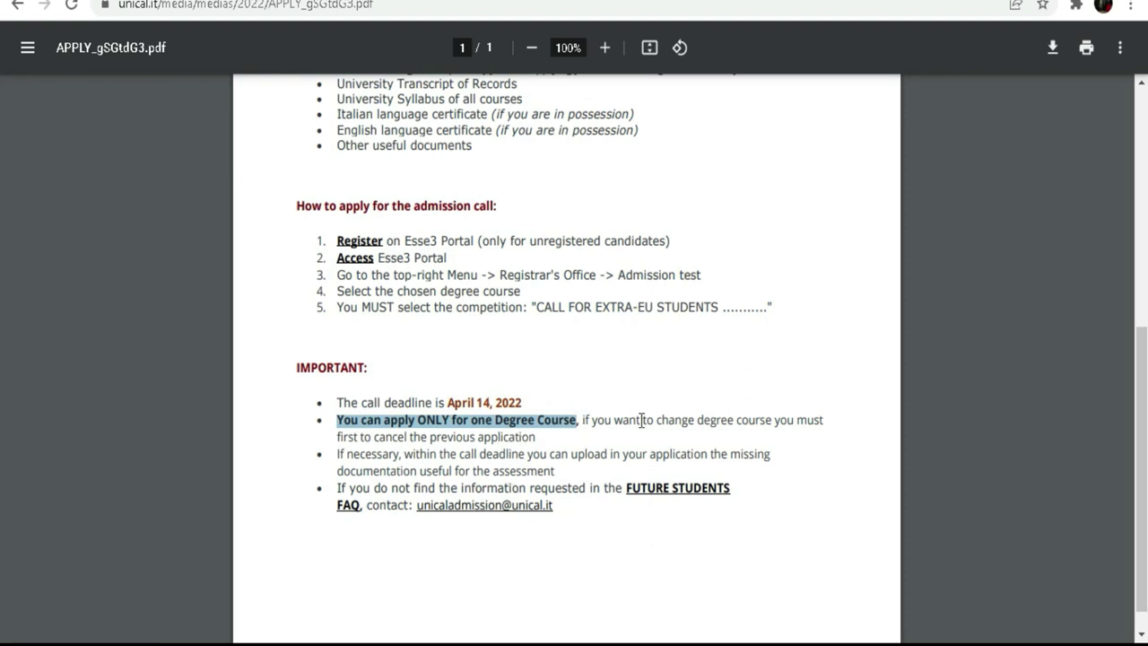
# Read the admission guide's change-of-course note, then go back to the Unical Admission page.
pyautogui.moveTo(583, 418); pyautogui.dragTo(538, 436)
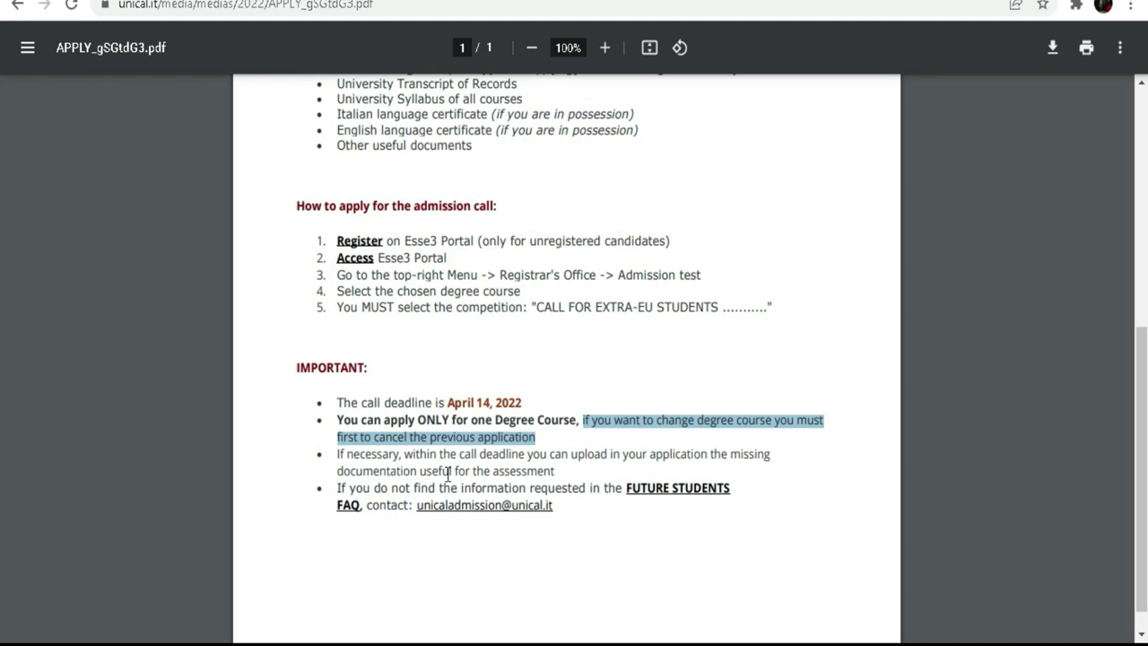
pyautogui.scroll(2, 448, 473)
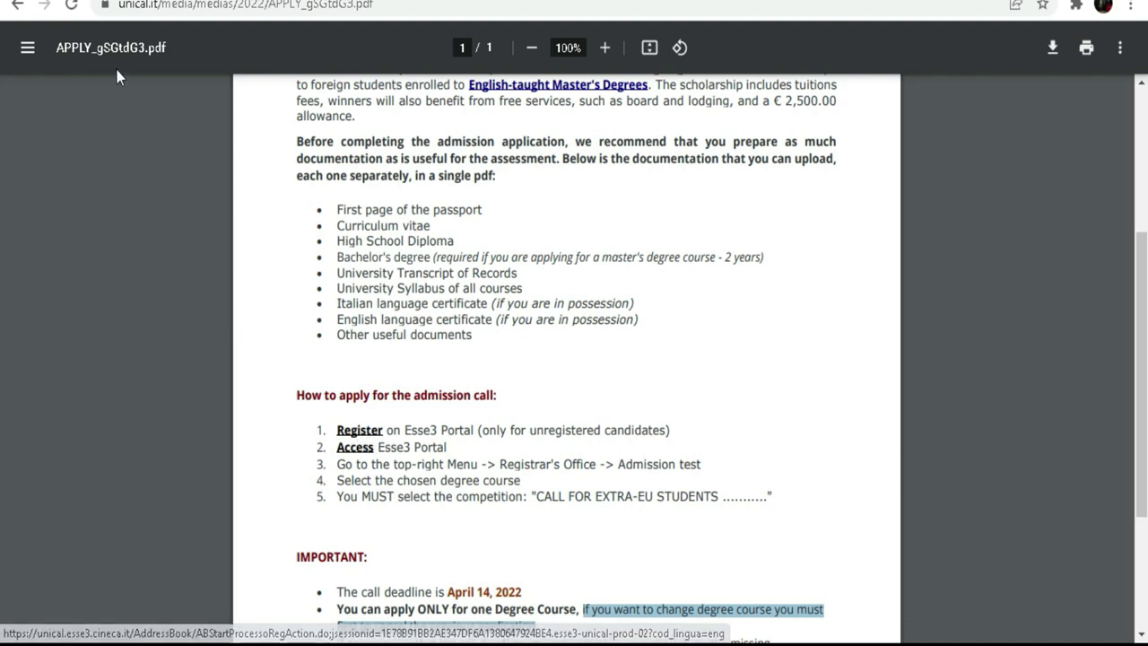
pyautogui.click(14, 6)
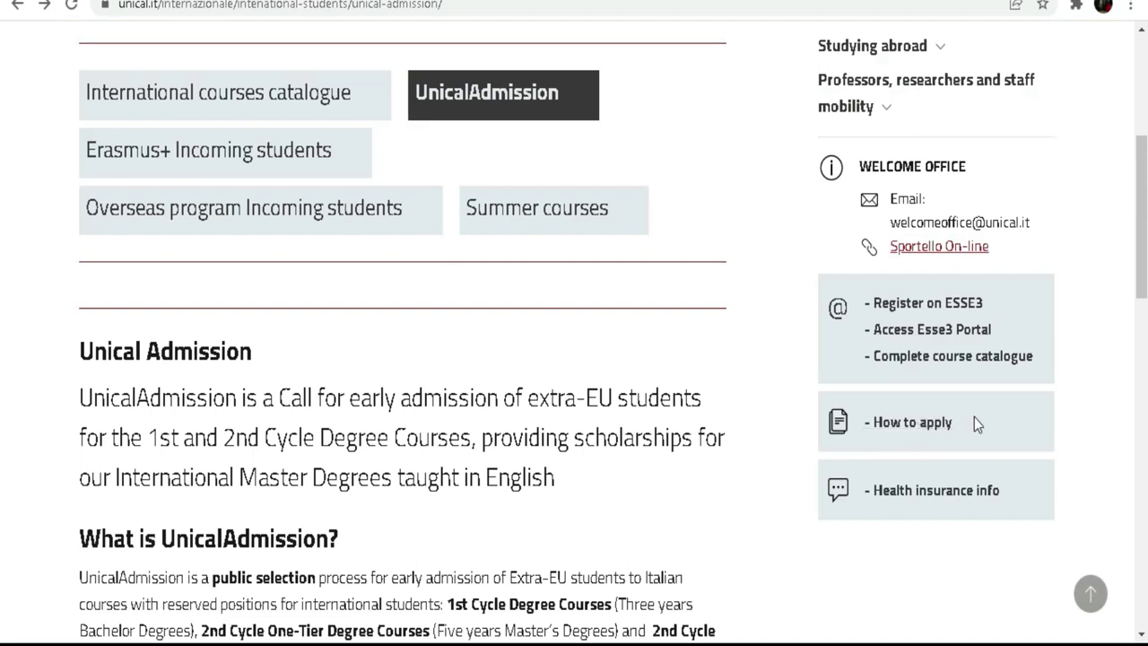
# Follow the 'Registration ESSE3' link to the Web Registration overview and dismiss the translation offer.
pyautogui.click(928, 311)
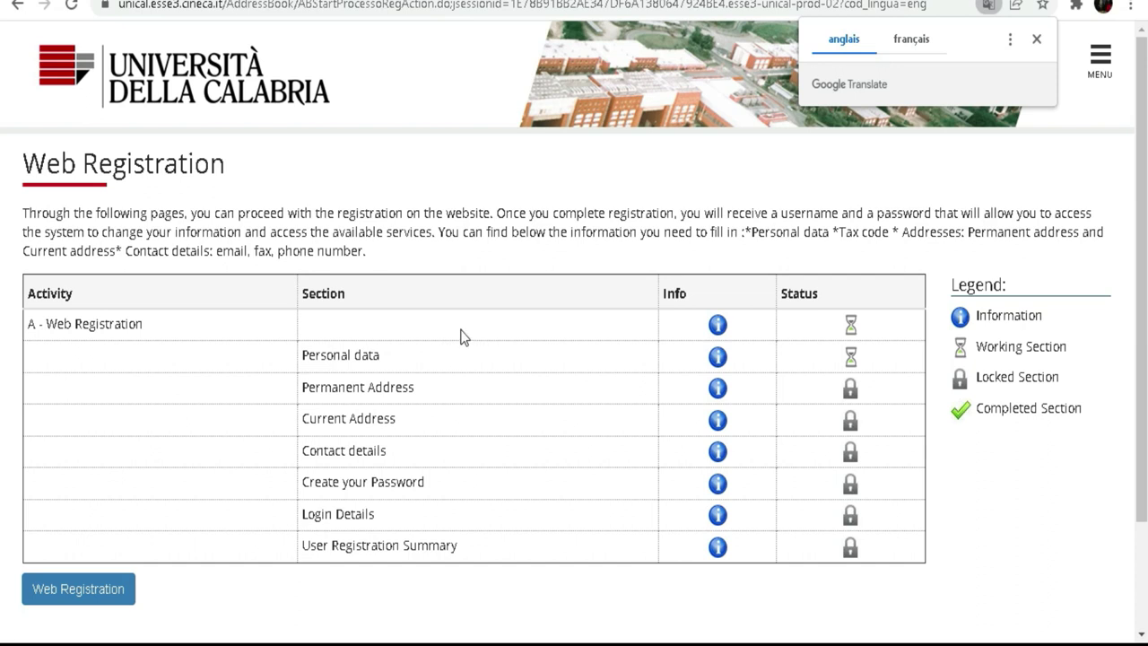
pyautogui.scroll(-2, 463, 336)
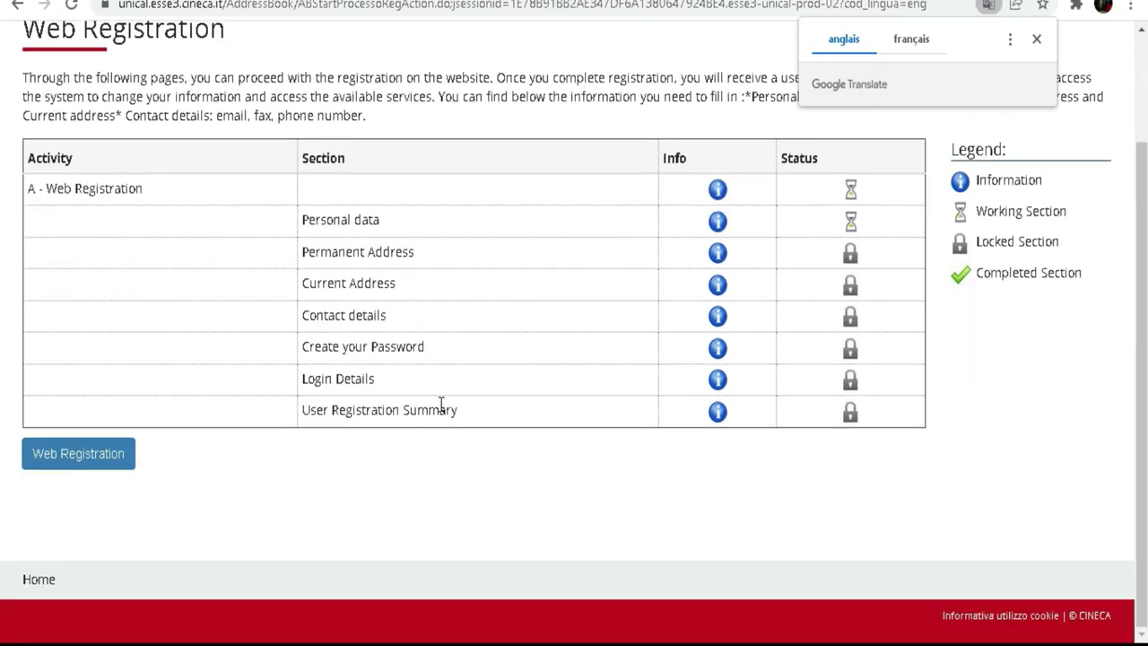
pyautogui.scroll(1, 478, 455)
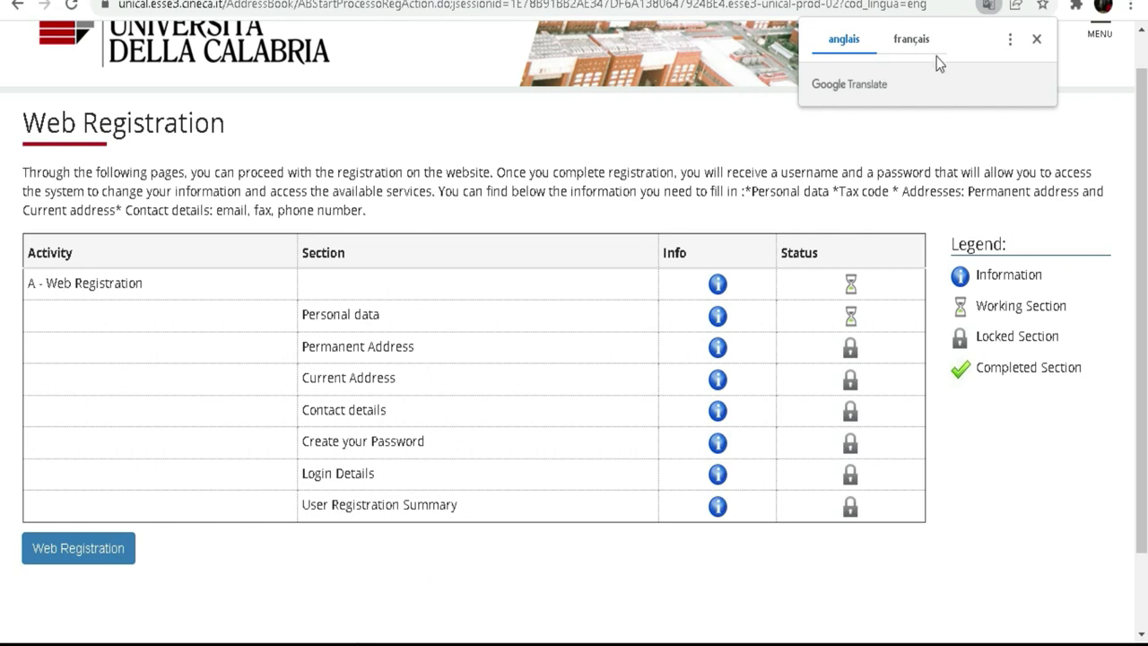
pyautogui.click(1038, 41)
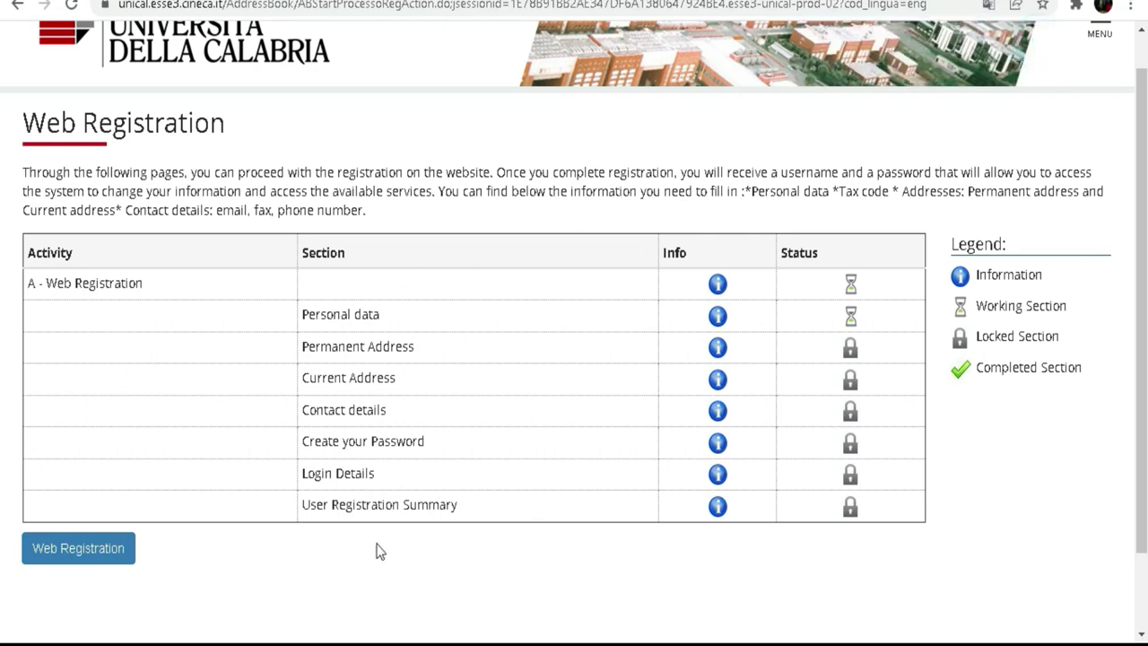
# Start the web registration and bring up the on-screen keyboard for the Name field.
pyautogui.click(83, 559)
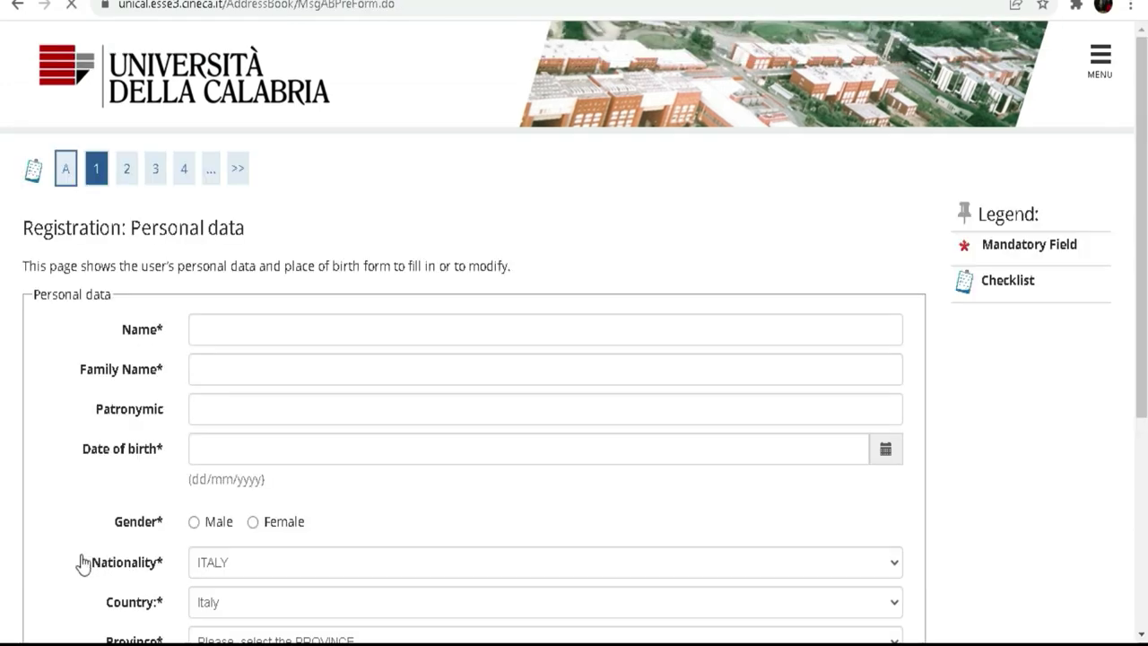
pyautogui.scroll(-3, 476, 90)
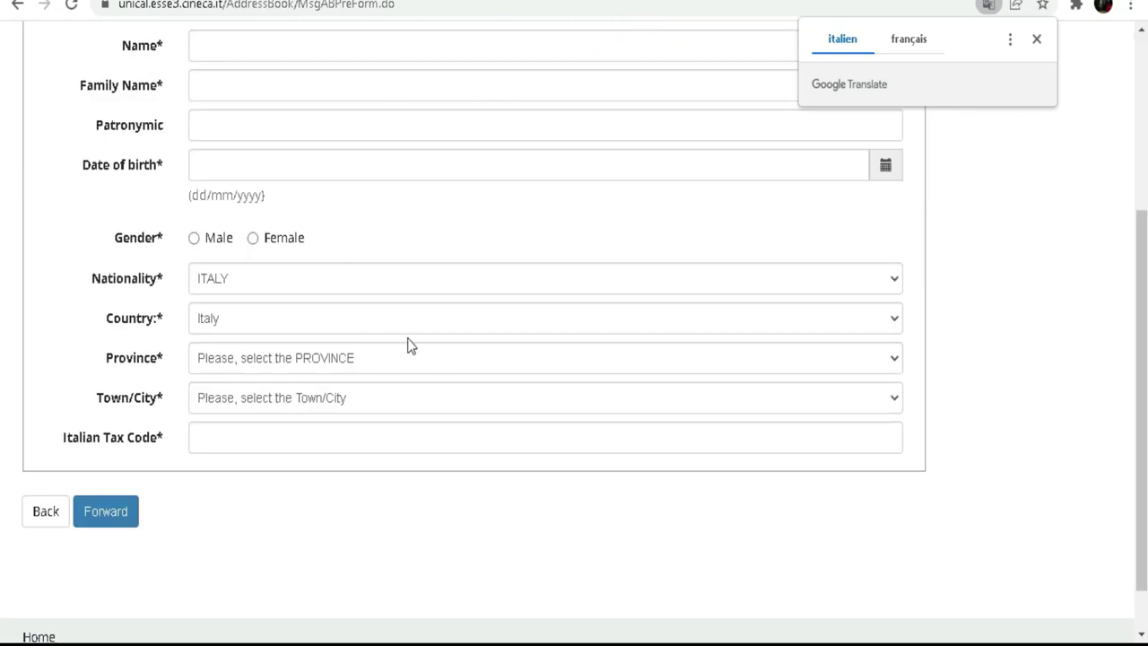
pyautogui.scroll(1, 422, 309)
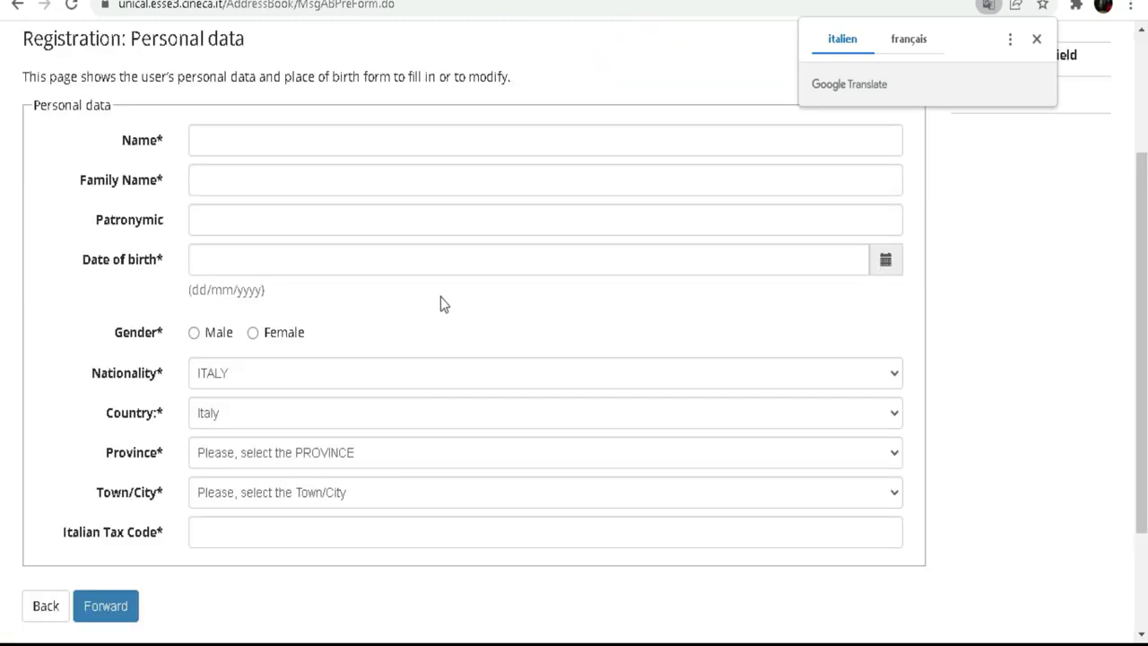
pyautogui.click(304, 140)
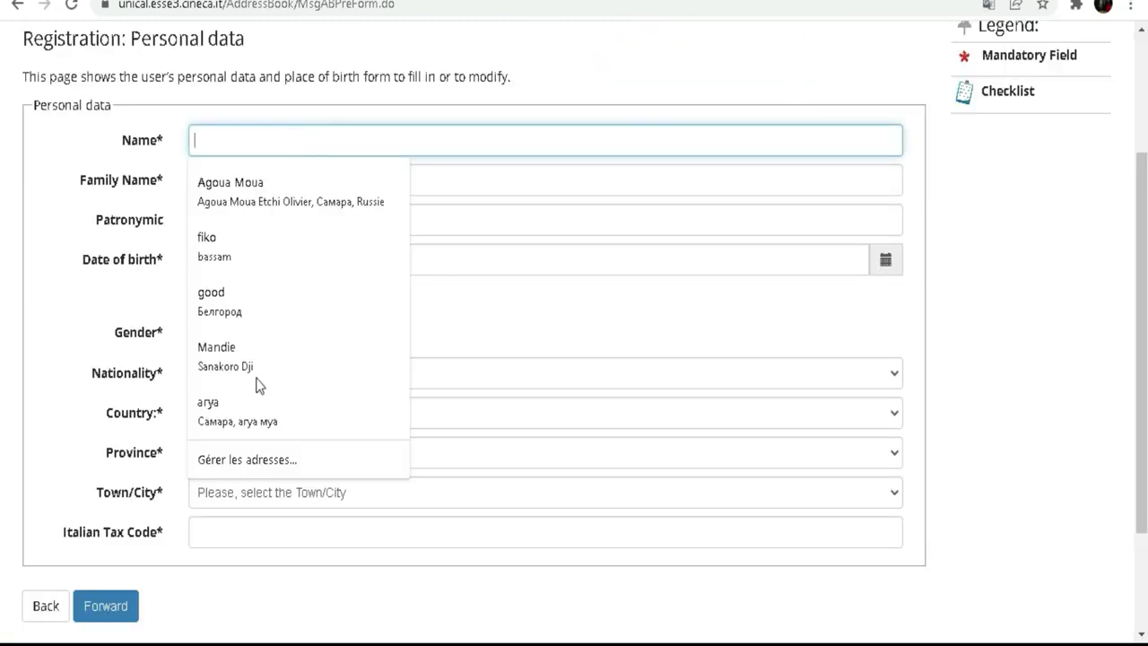
pyautogui.press('ctrl+super+o')
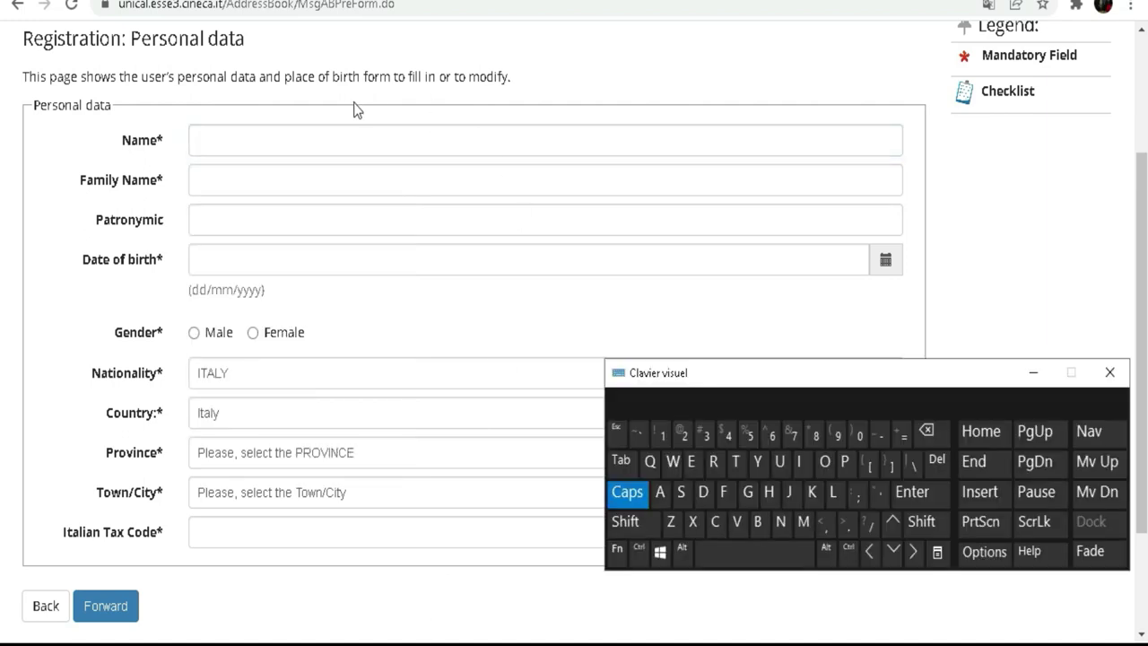
pyautogui.click(324, 139)
pyautogui.click(330, 139)
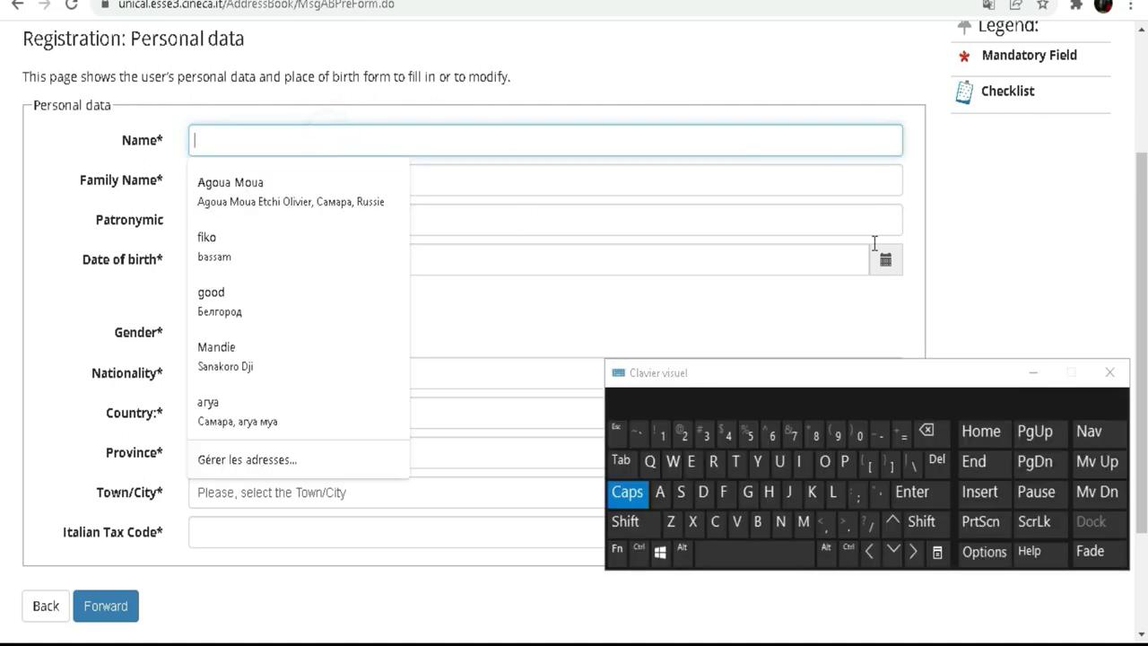
# Type the applicant's first name in Name and begin their surname in Family Name.
pyautogui.click(834, 493)
pyautogui.click(800, 463)
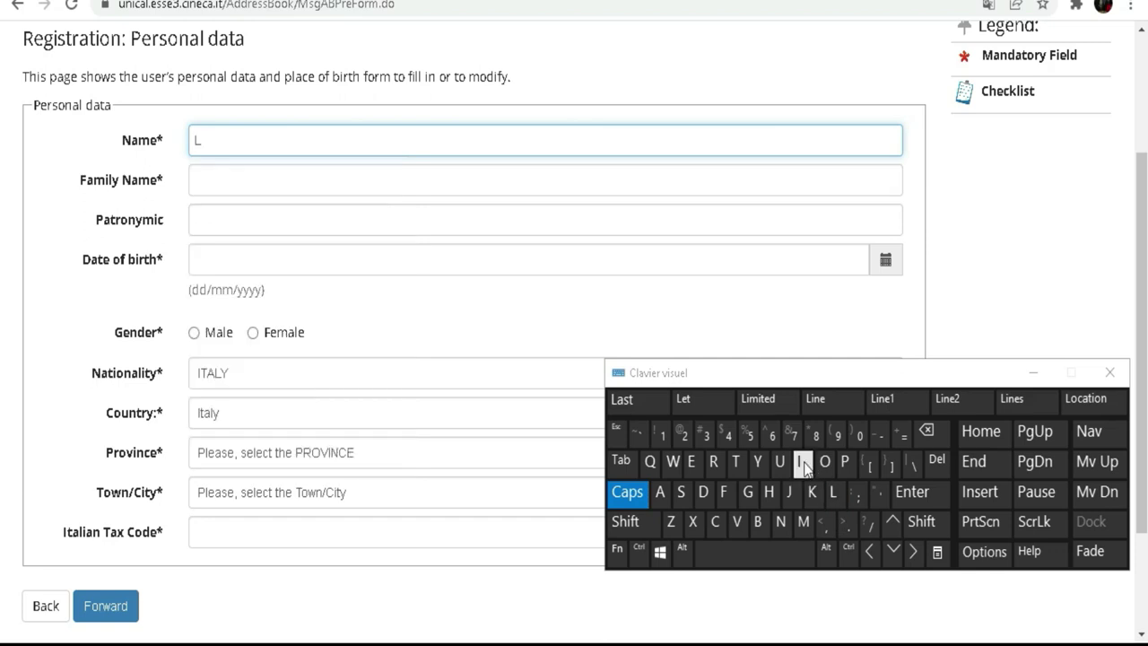
pyautogui.click(812, 492)
pyautogui.click(826, 468)
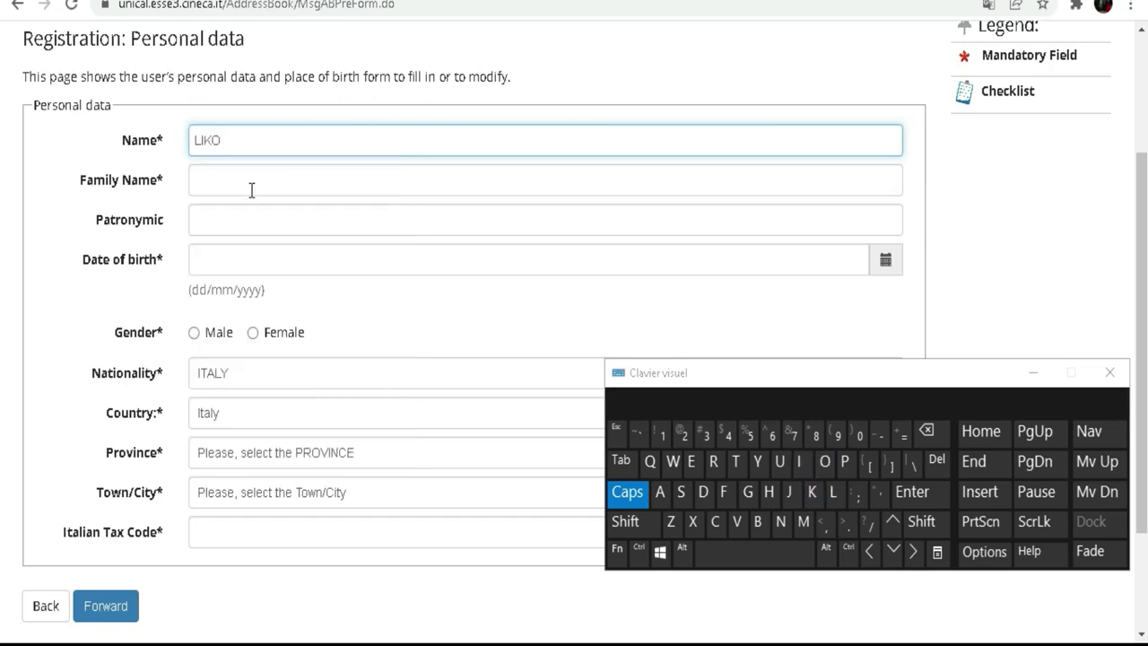
pyautogui.click(251, 181)
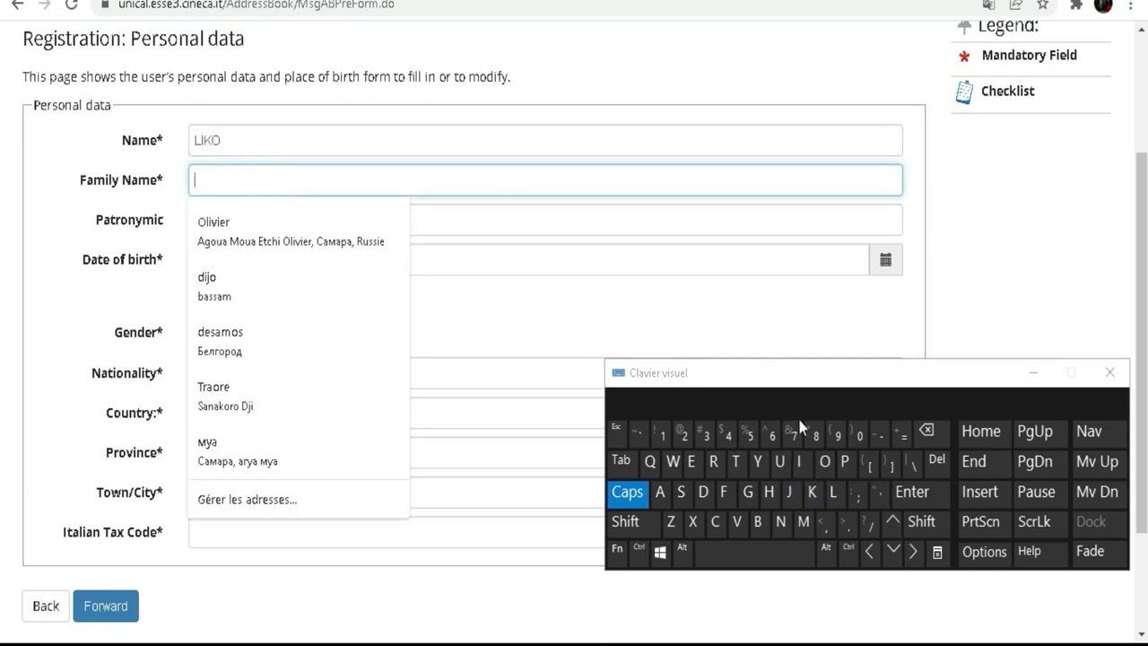
pyautogui.click(758, 461)
pyautogui.click(823, 462)
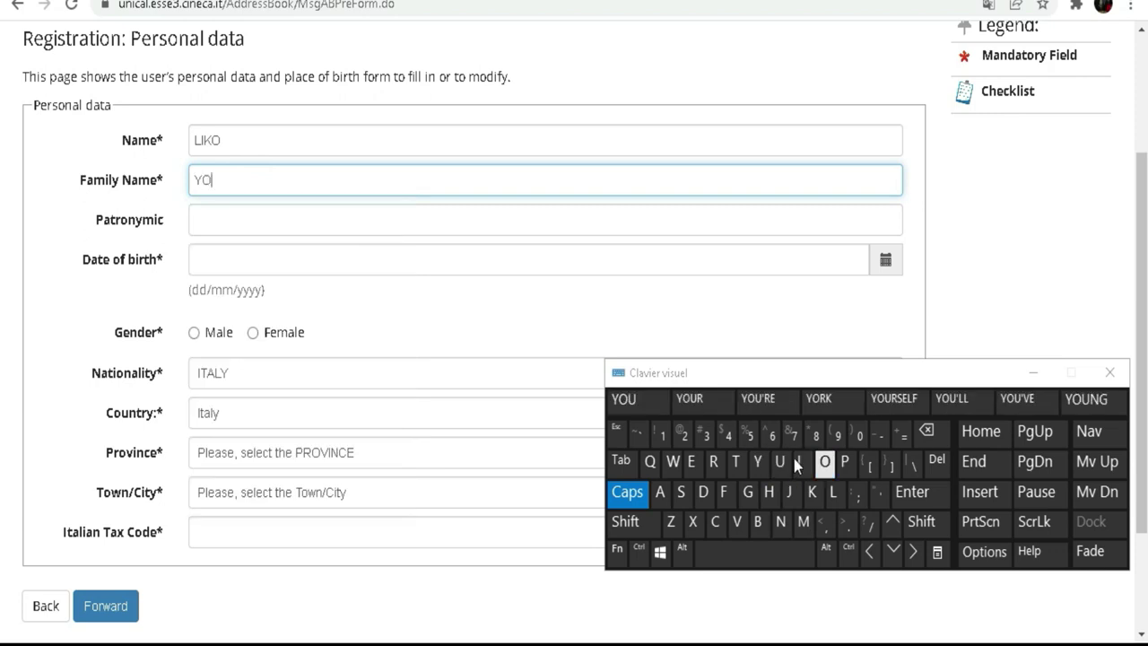
pyautogui.click(660, 491)
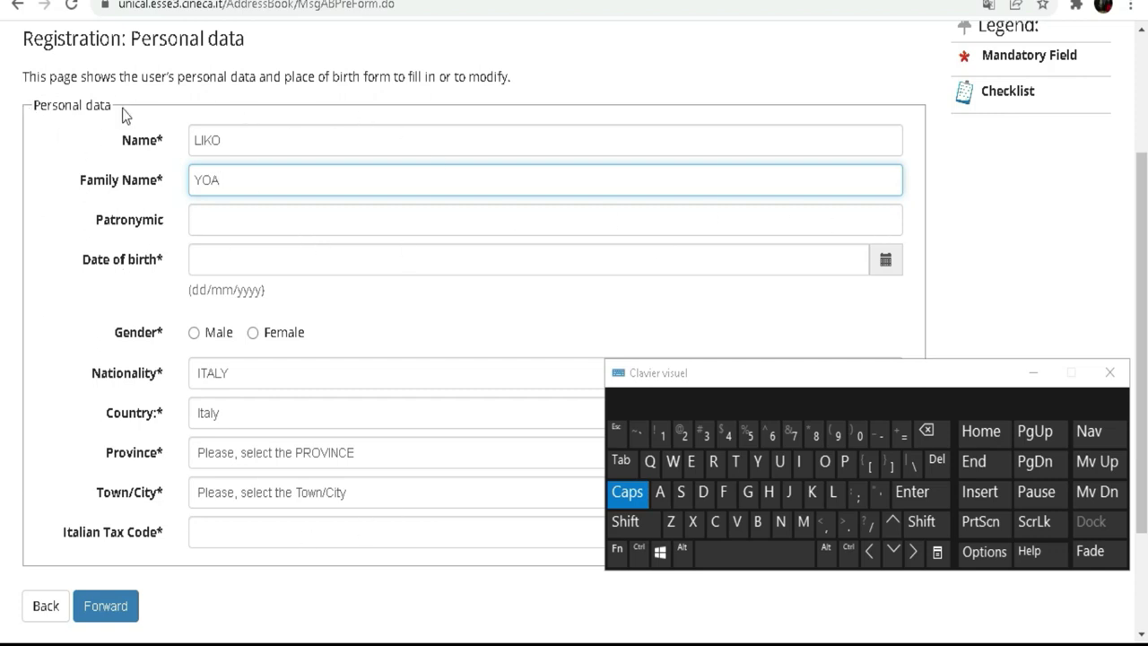
# Set date of birth to 01/03/2005 from the calendar and gender to Male.
pyautogui.moveTo(117, 112); pyautogui.dragTo(34, 102)
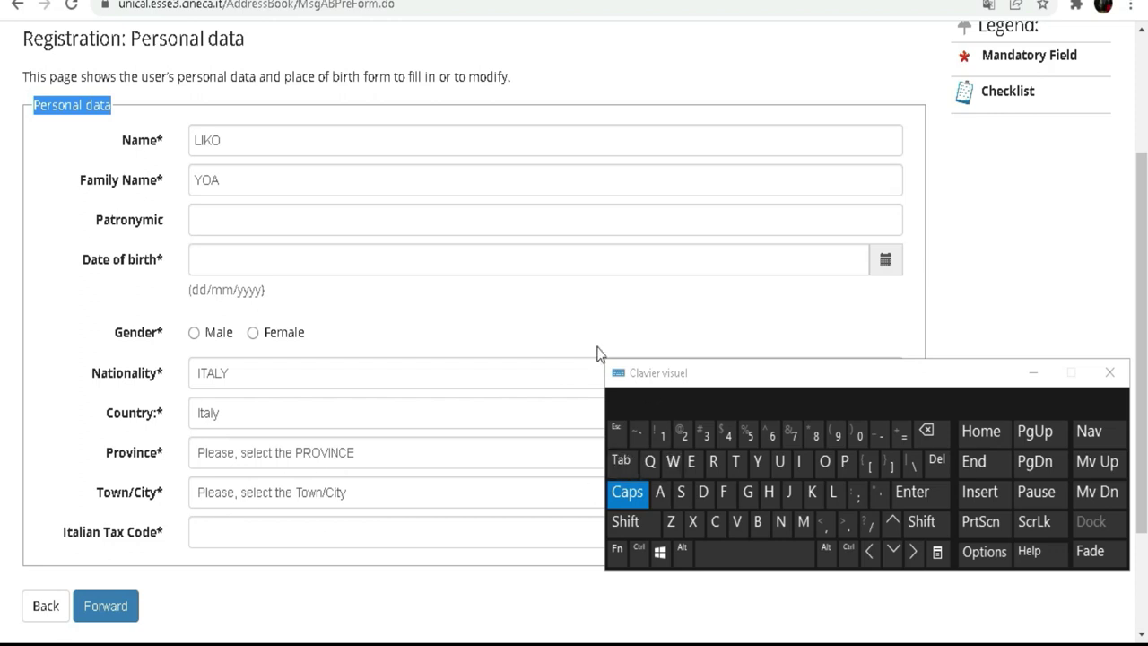
pyautogui.click(228, 260)
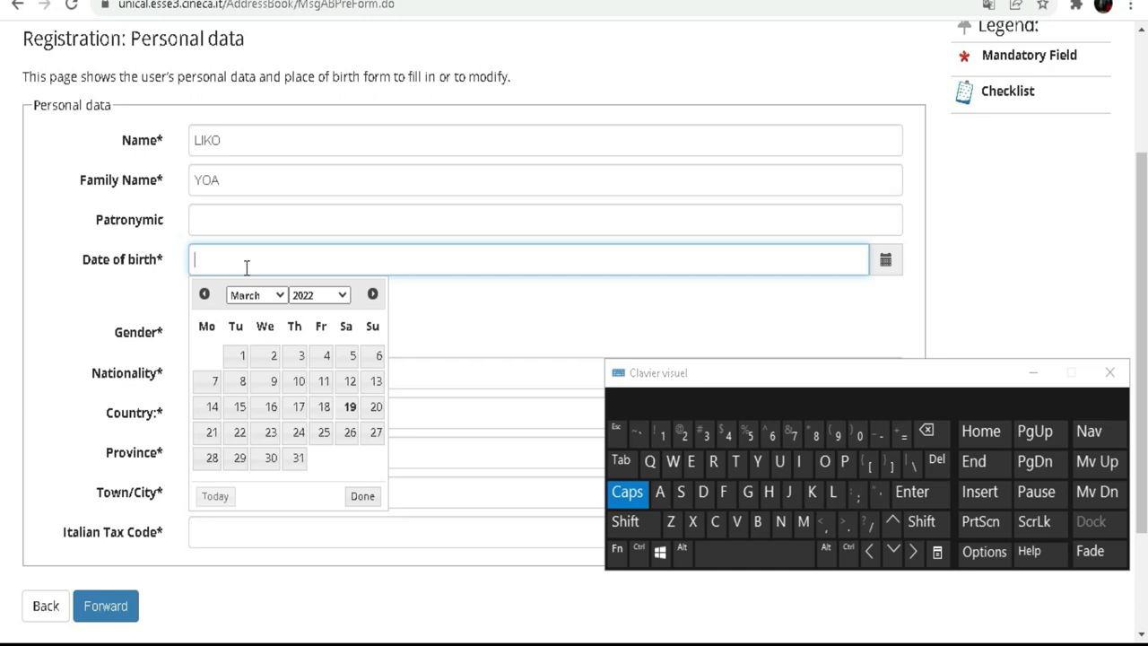
pyautogui.click(343, 295)
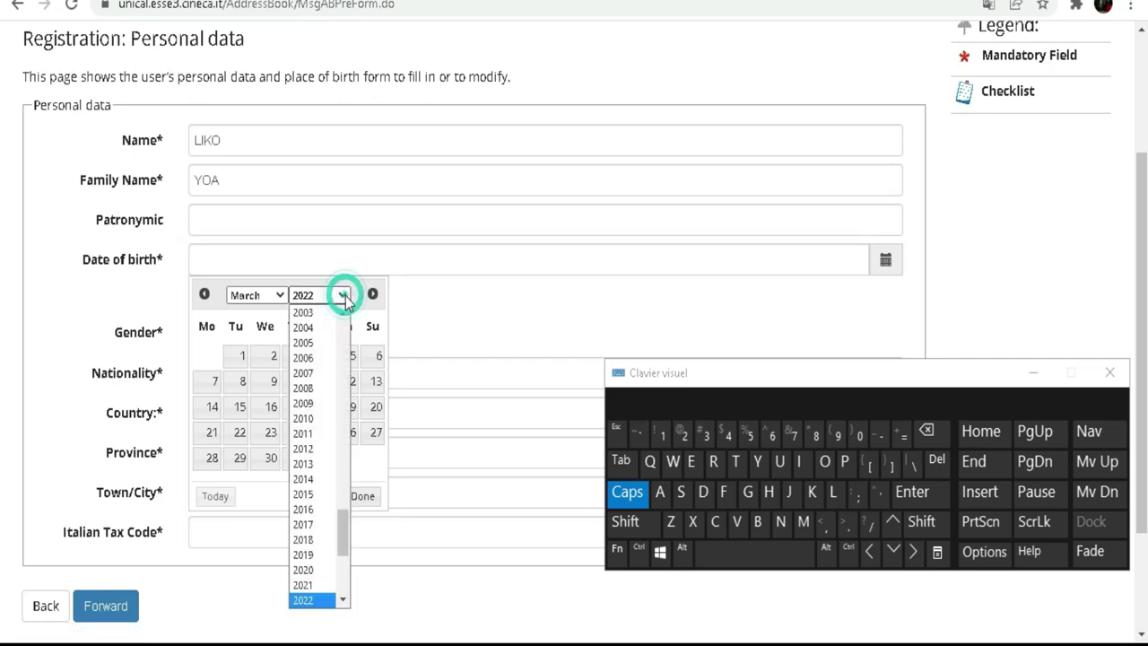
pyautogui.click(305, 341)
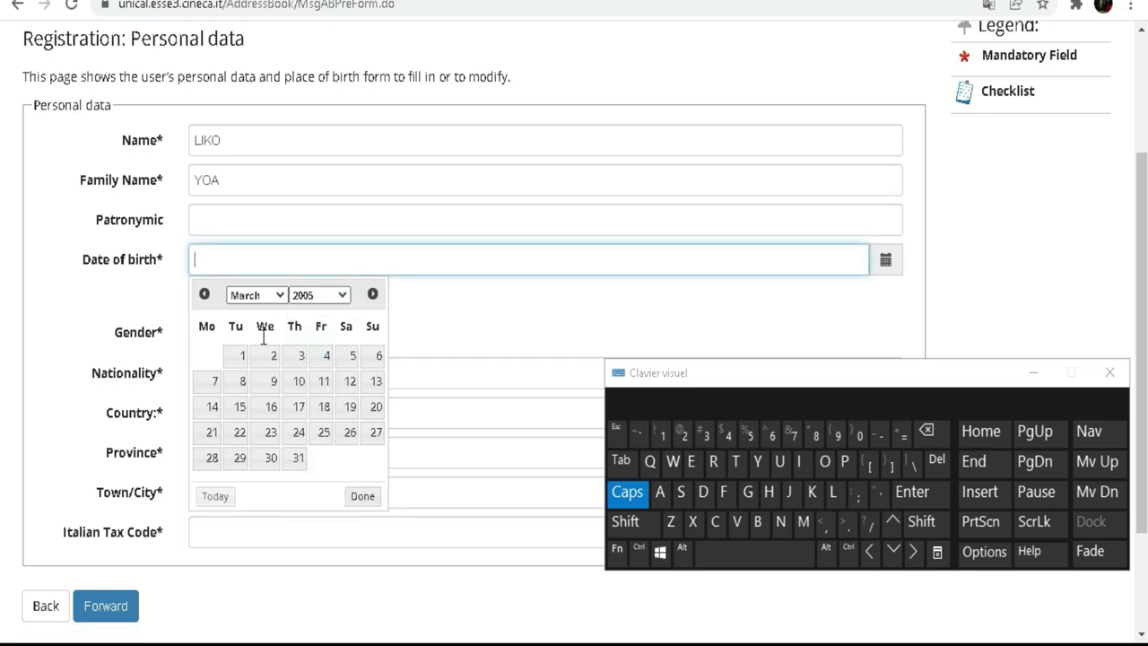
pyautogui.click(243, 355)
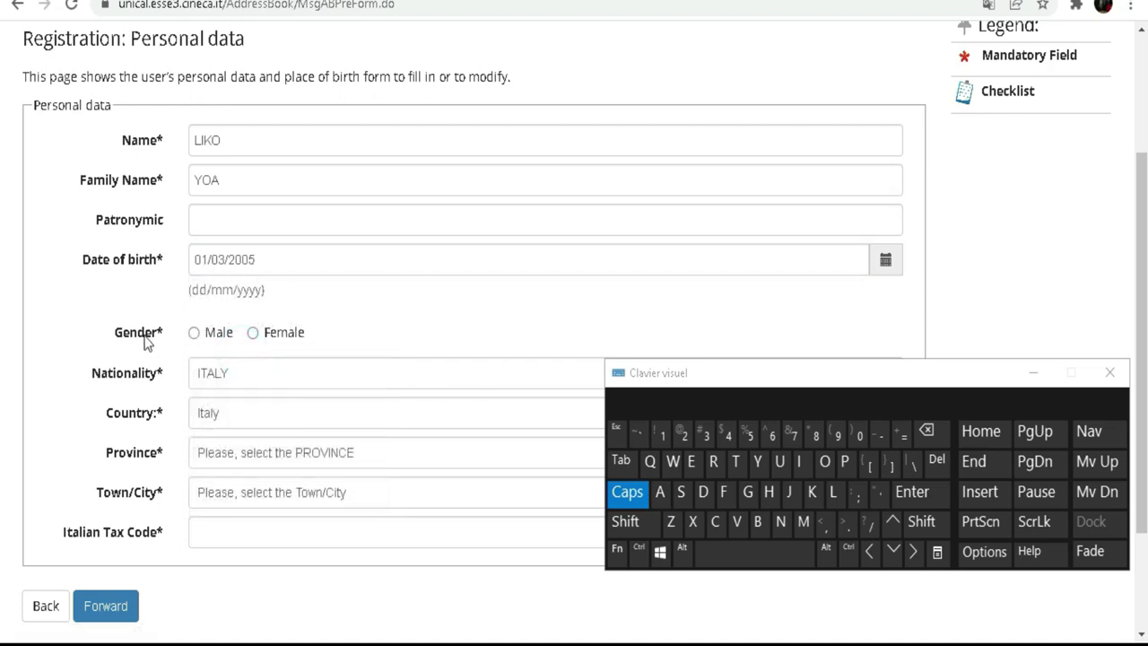
pyautogui.click(253, 334)
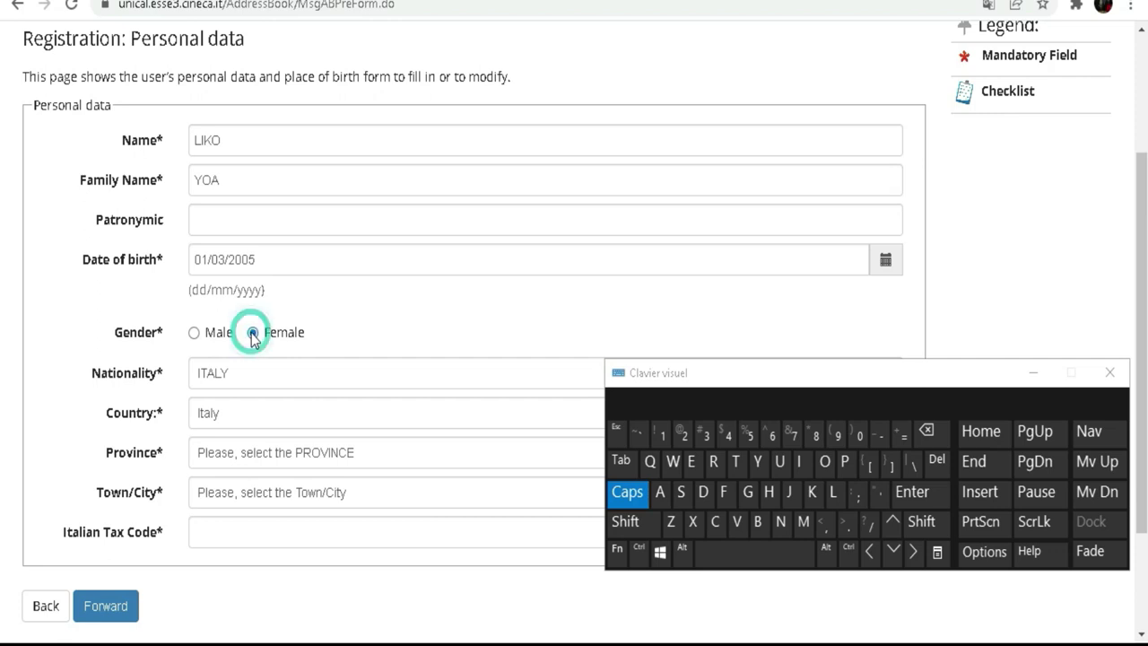
pyautogui.click(203, 332)
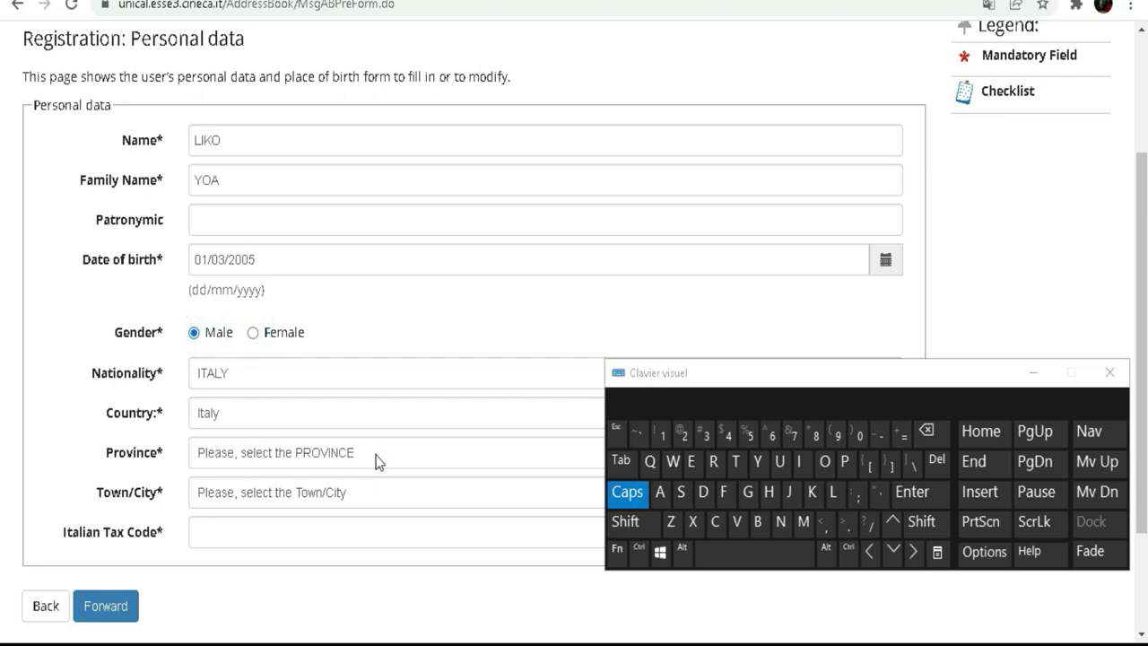
# Set the nationality to COTE D'IVOIRE.
pyautogui.scroll(-1, 392, 328)
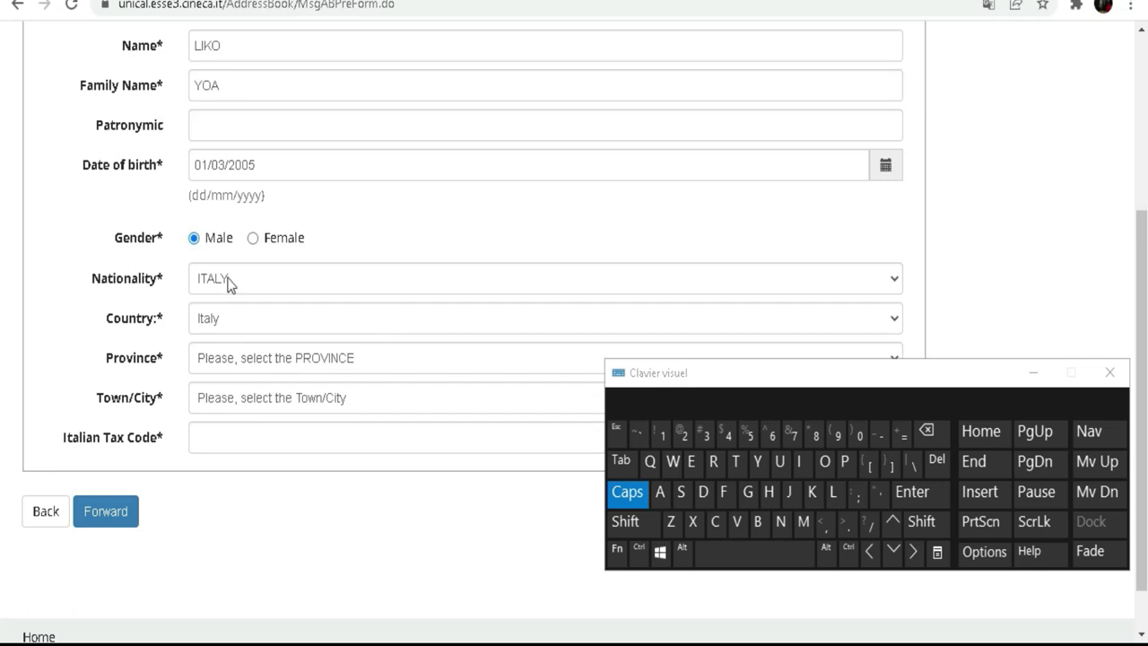
pyautogui.click(228, 283)
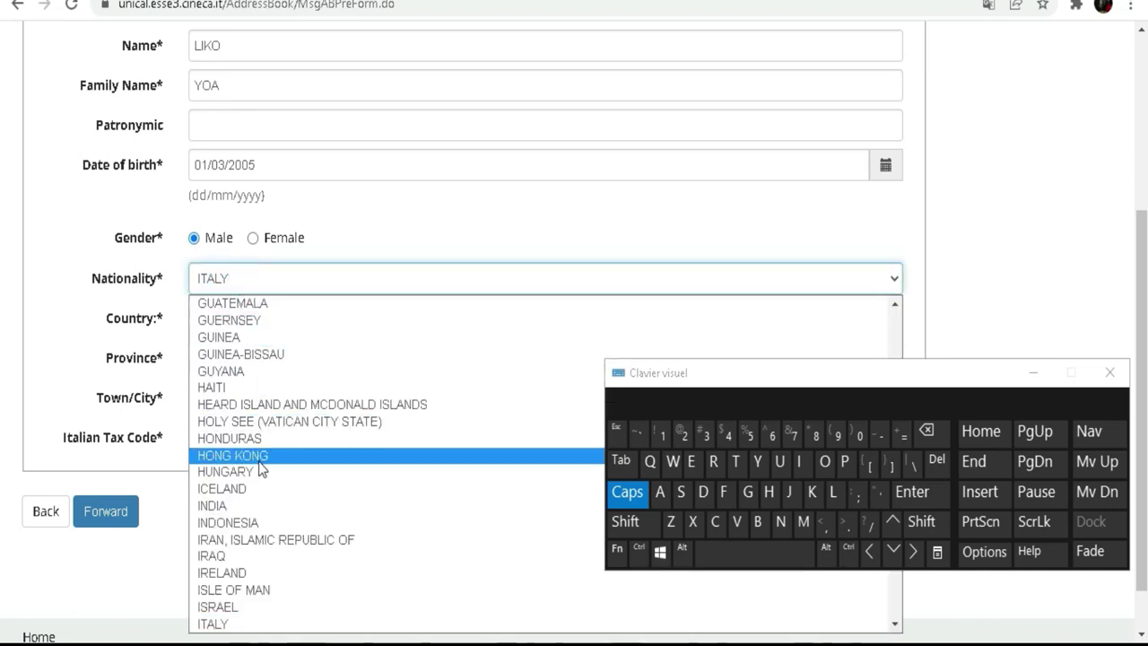
pyautogui.scroll(6, 258, 461)
pyautogui.scroll(4, 274, 369)
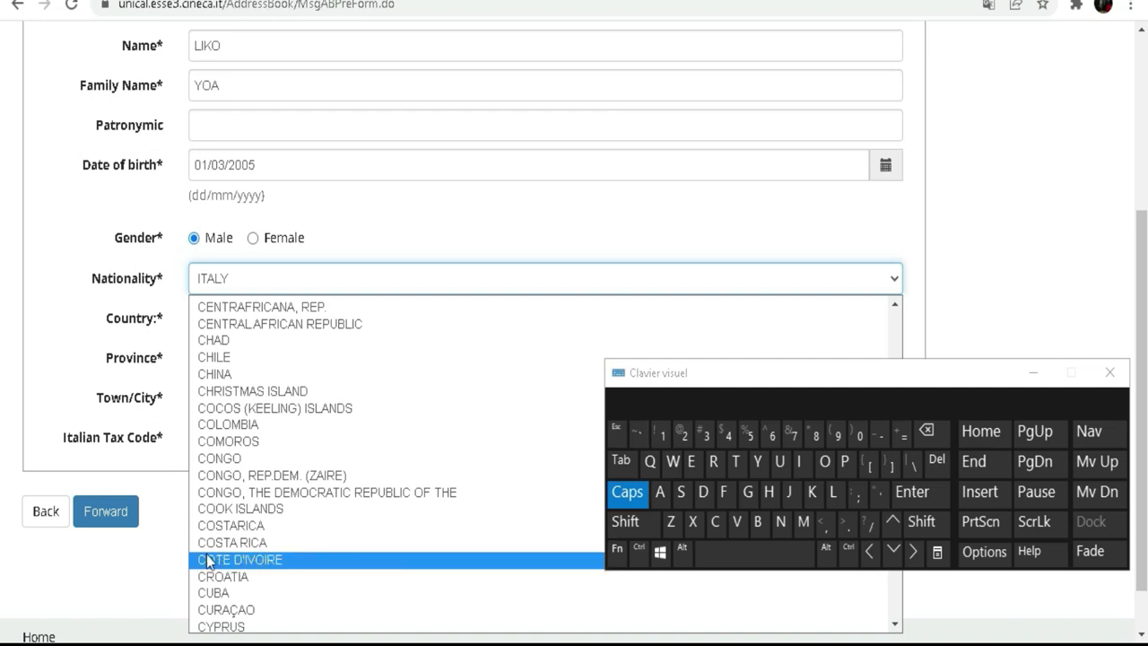
pyautogui.click(274, 568)
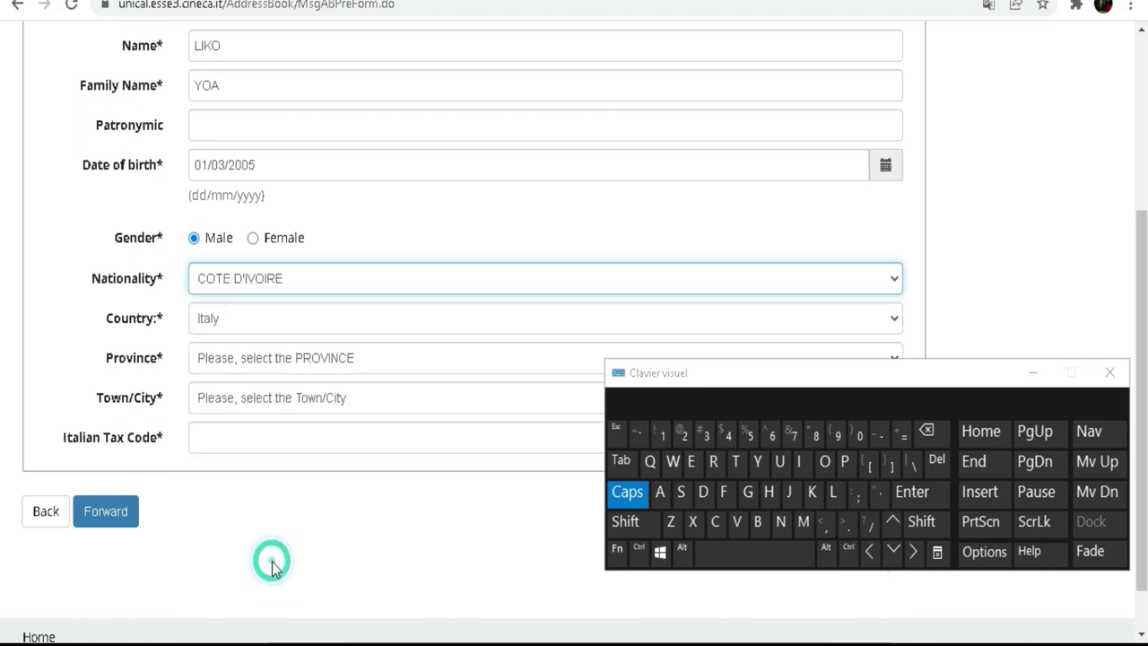
# Scroll the country-of-birth dropdown in search of Ivory Coast.
pyautogui.click(209, 322)
pyautogui.scroll(-8, 320, 112)
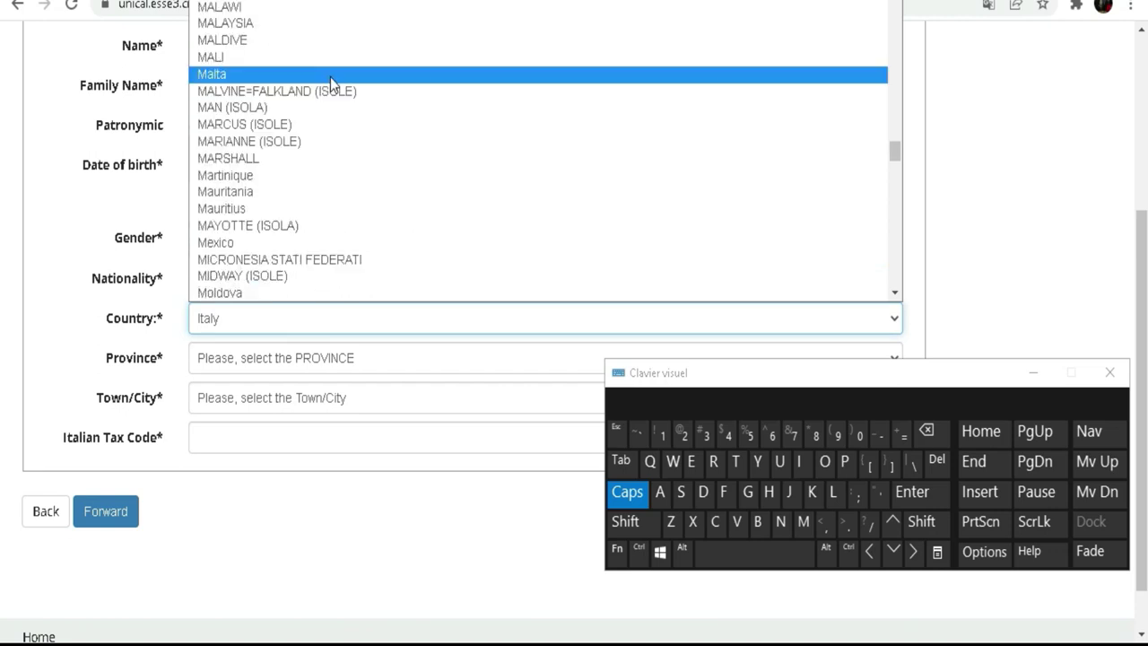
pyautogui.scroll(4, 324, 94)
pyautogui.scroll(15, 325, 100)
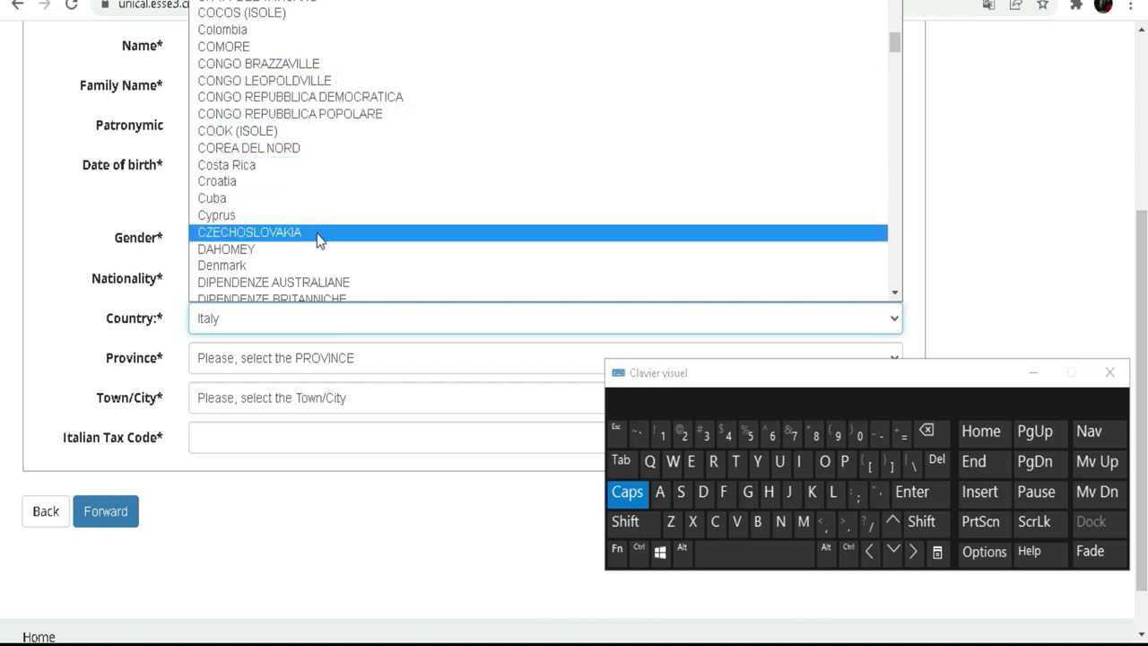
pyautogui.scroll(3, 317, 235)
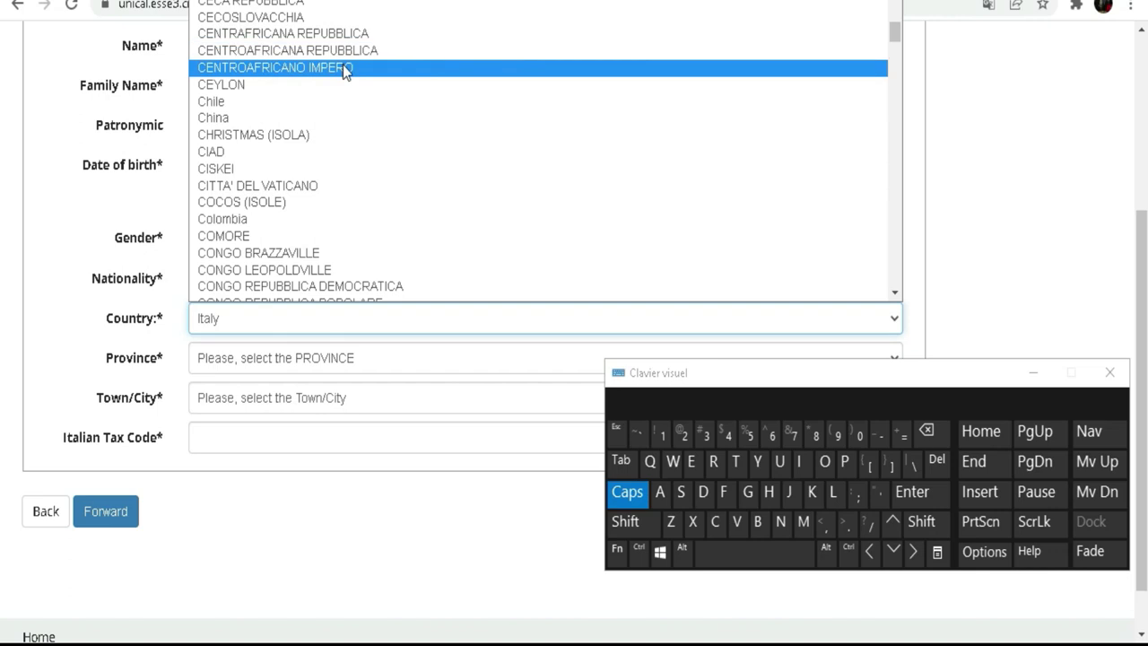
pyautogui.scroll(-3, 342, 65)
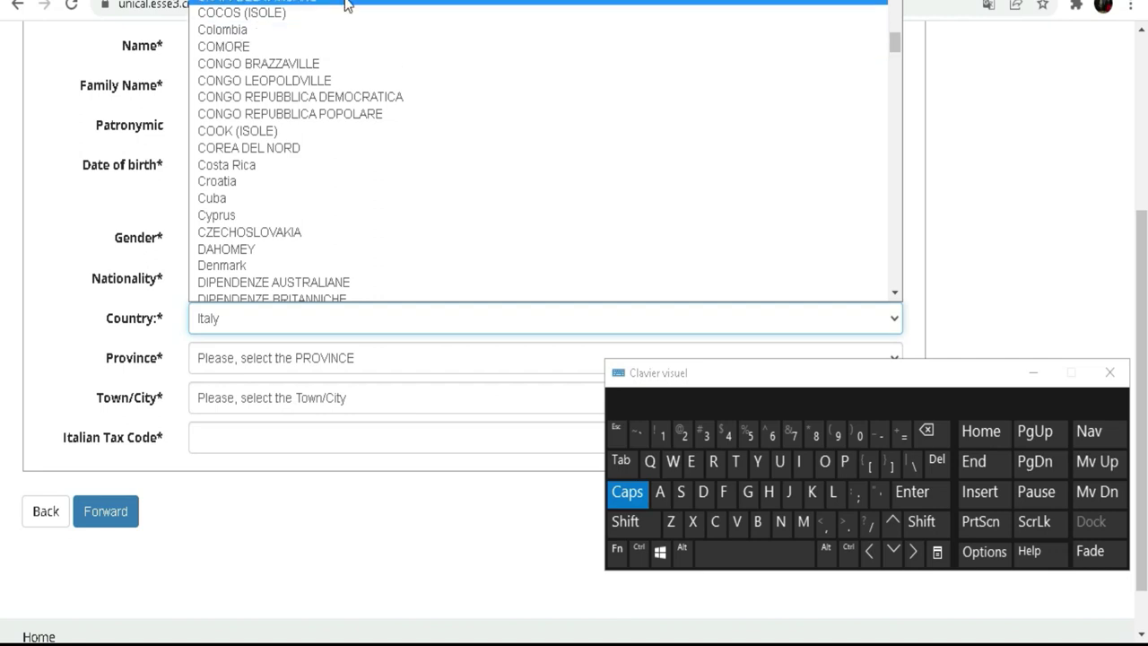
pyautogui.scroll(3, 346, 9)
pyautogui.scroll(-12, 344, 100)
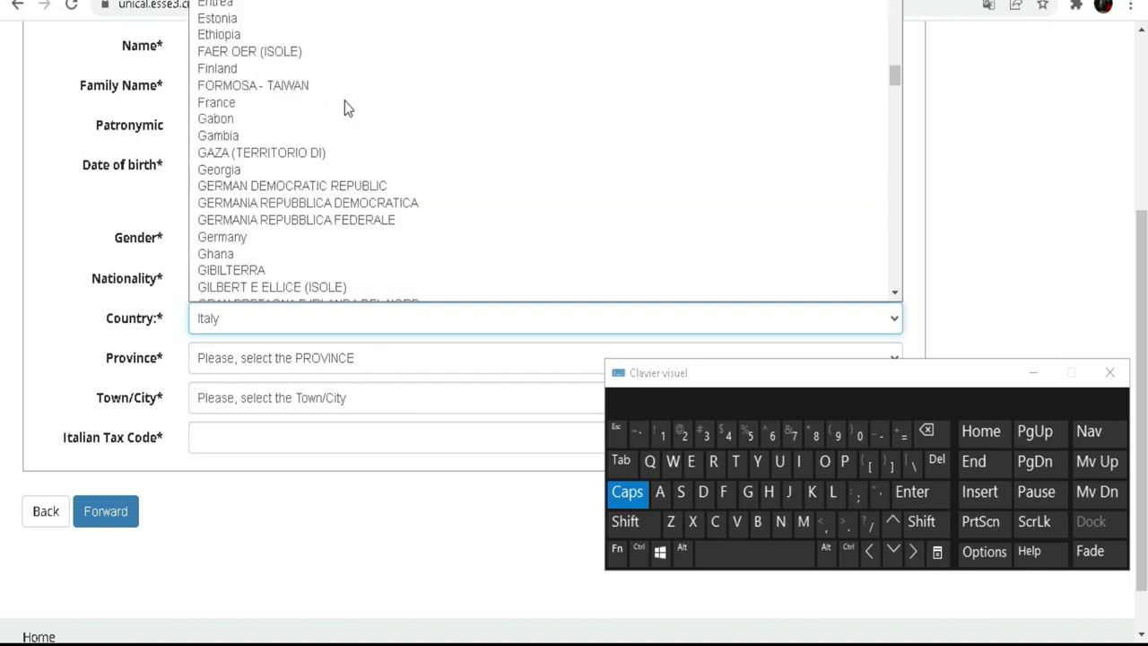
pyautogui.scroll(-5, 344, 101)
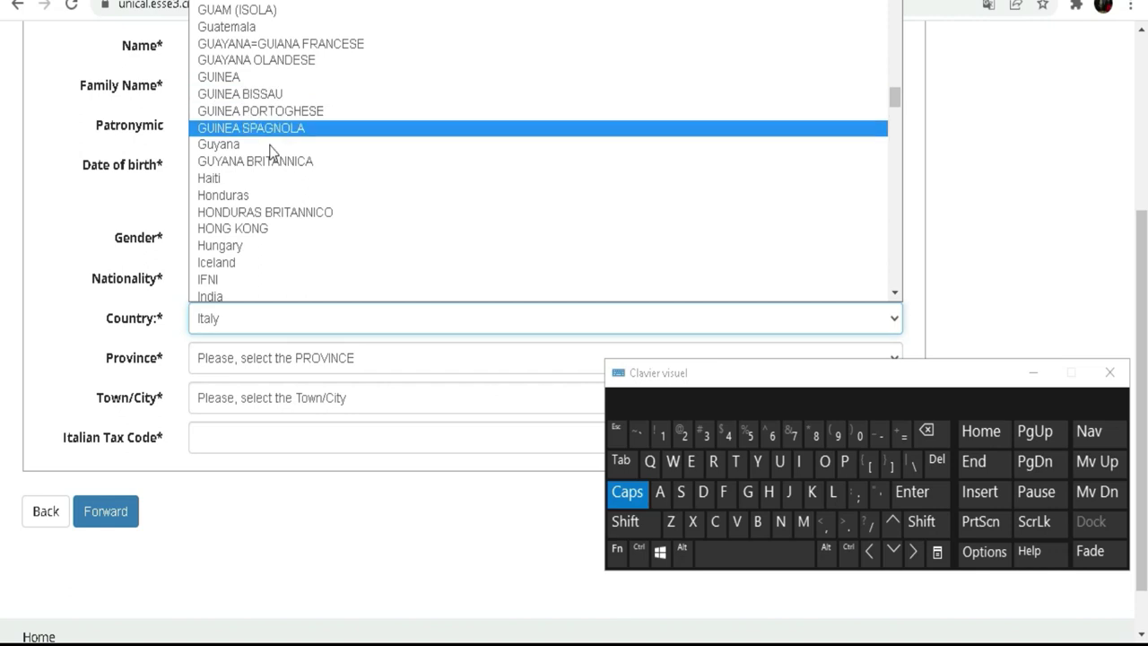
pyautogui.scroll(-3, 325, 187)
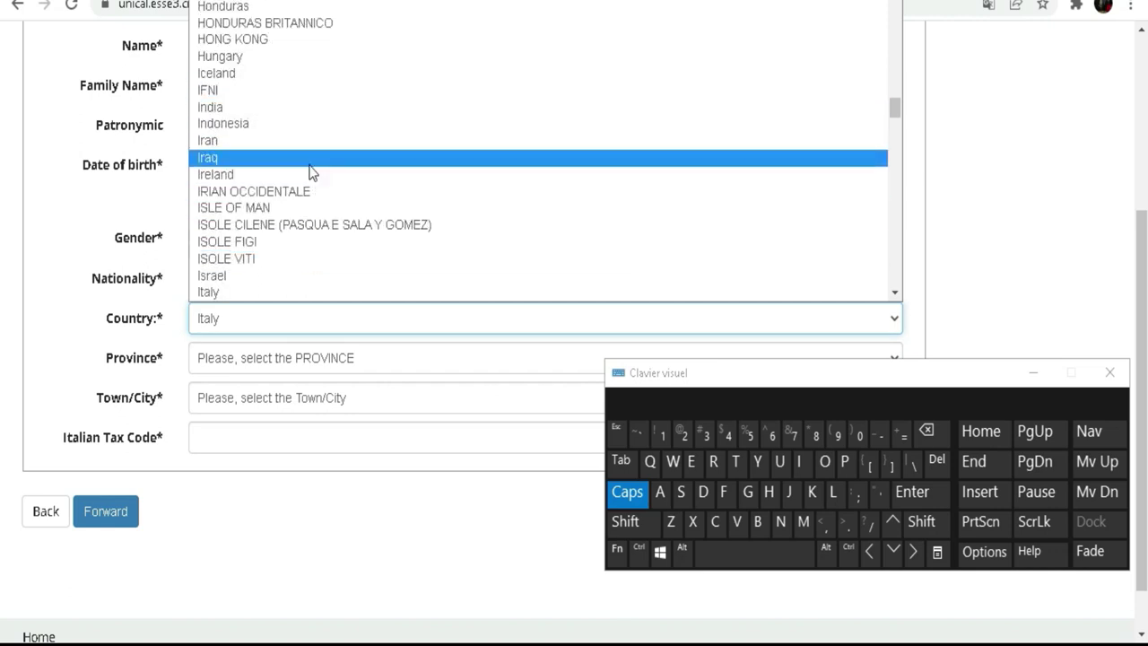
pyautogui.scroll(-3, 309, 175)
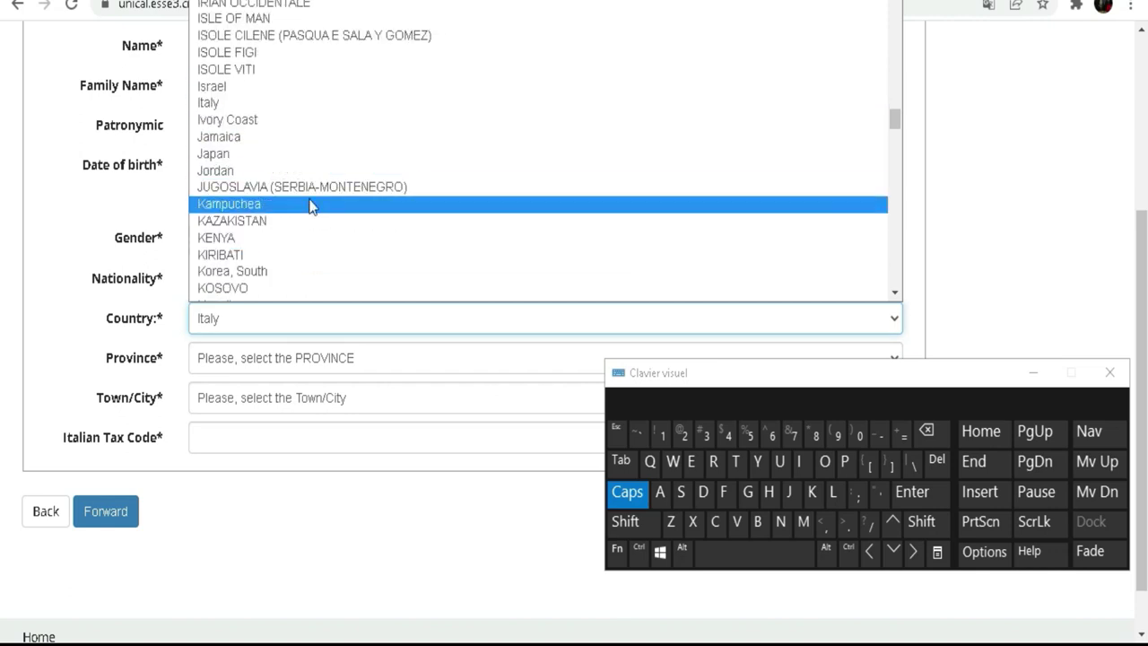
# Choose Ivory Coast as country of birth and enter Abidjan as the unlisted city.
pyautogui.click(248, 117)
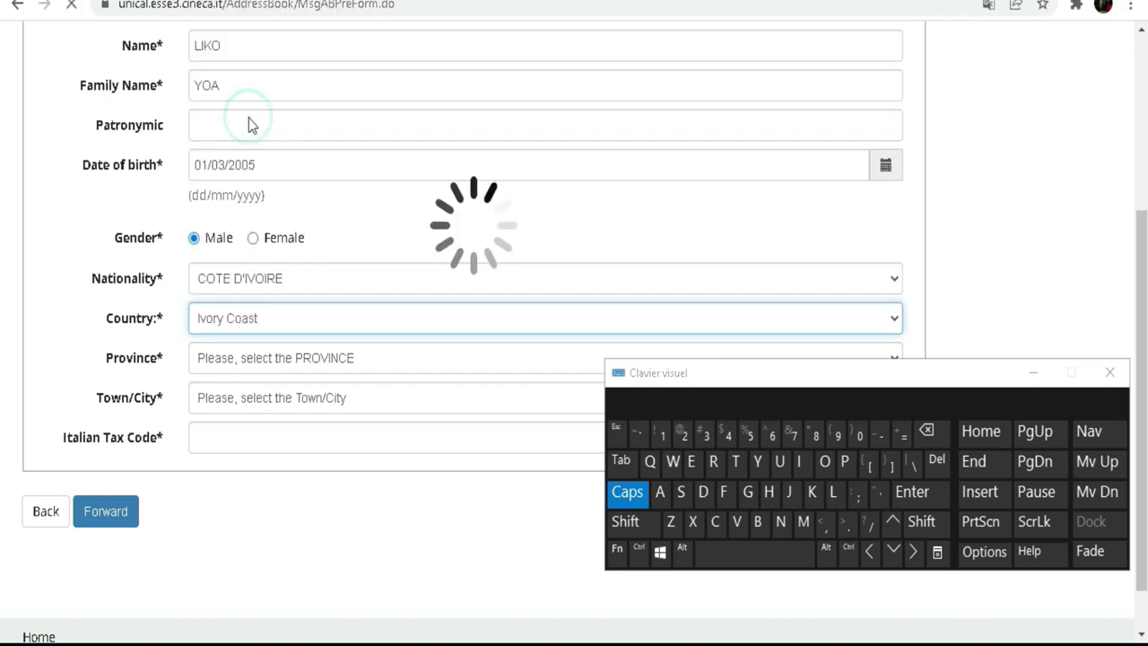
pyautogui.scroll(-4, 338, 278)
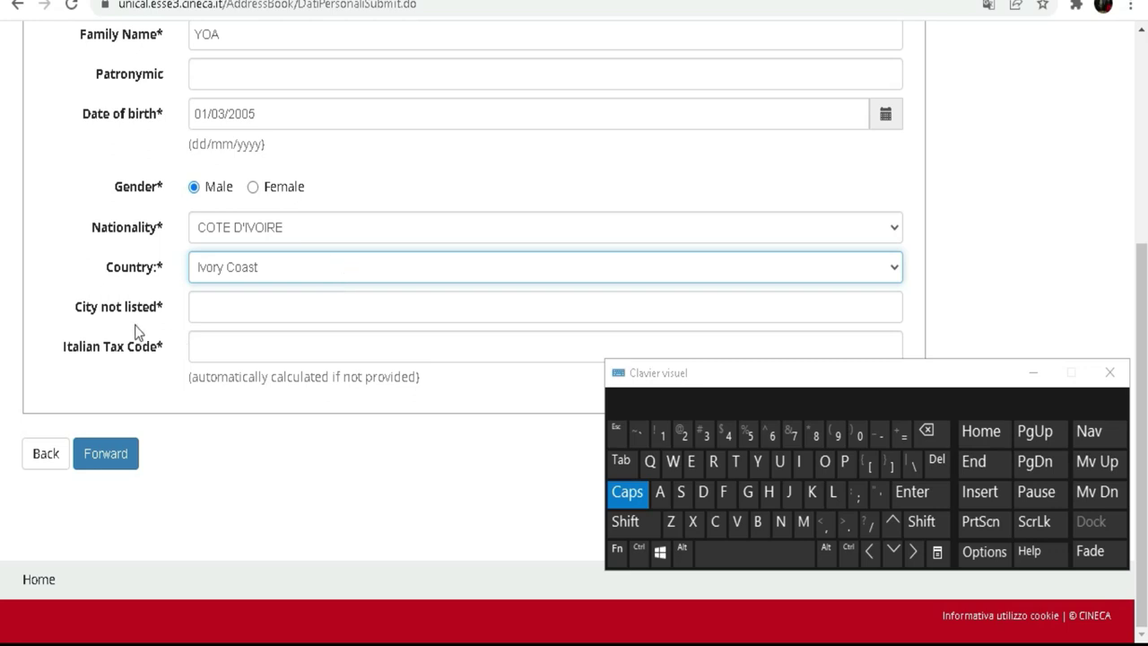
pyautogui.click(258, 301)
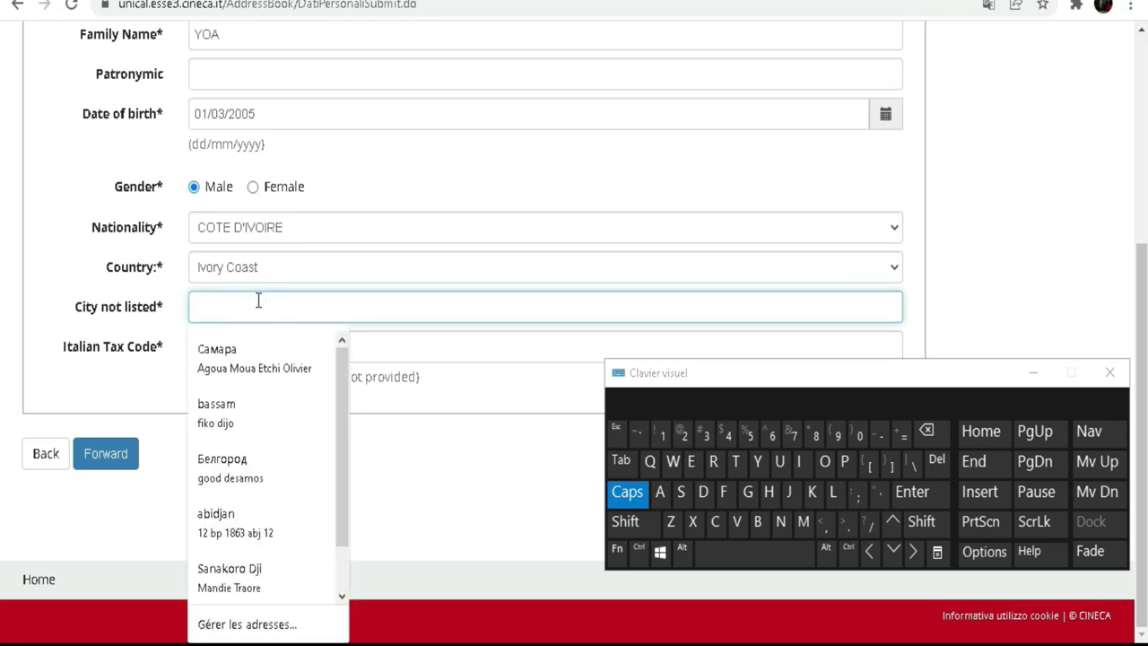
pyautogui.click(631, 493)
pyautogui.click(758, 521)
pyautogui.click(801, 463)
pyautogui.click(703, 491)
pyautogui.click(788, 491)
pyautogui.click(660, 492)
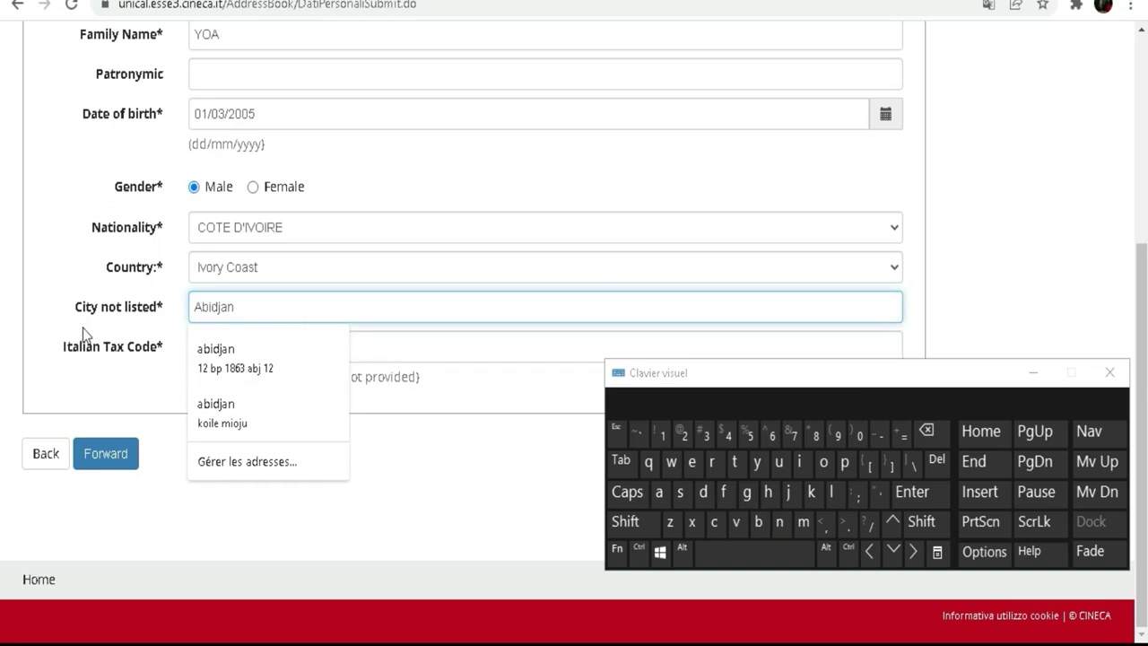
pyautogui.click(72, 384)
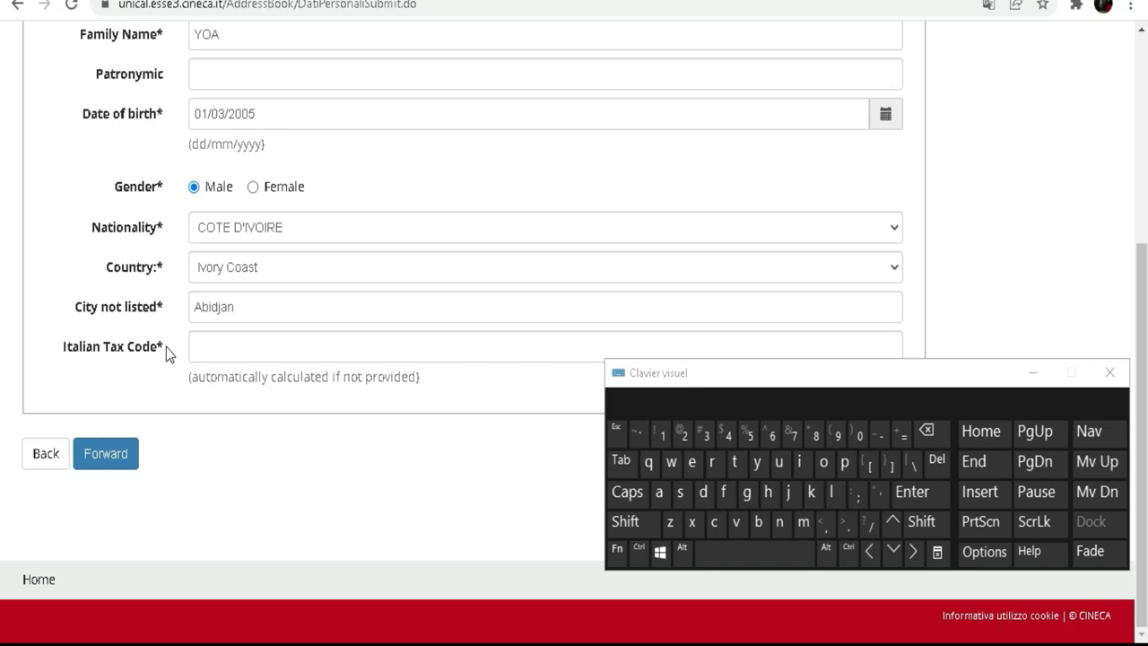
# Leave Italian Tax Code empty, dismissing autofill suggestions, and submit the personal data.
pyautogui.click(268, 347)
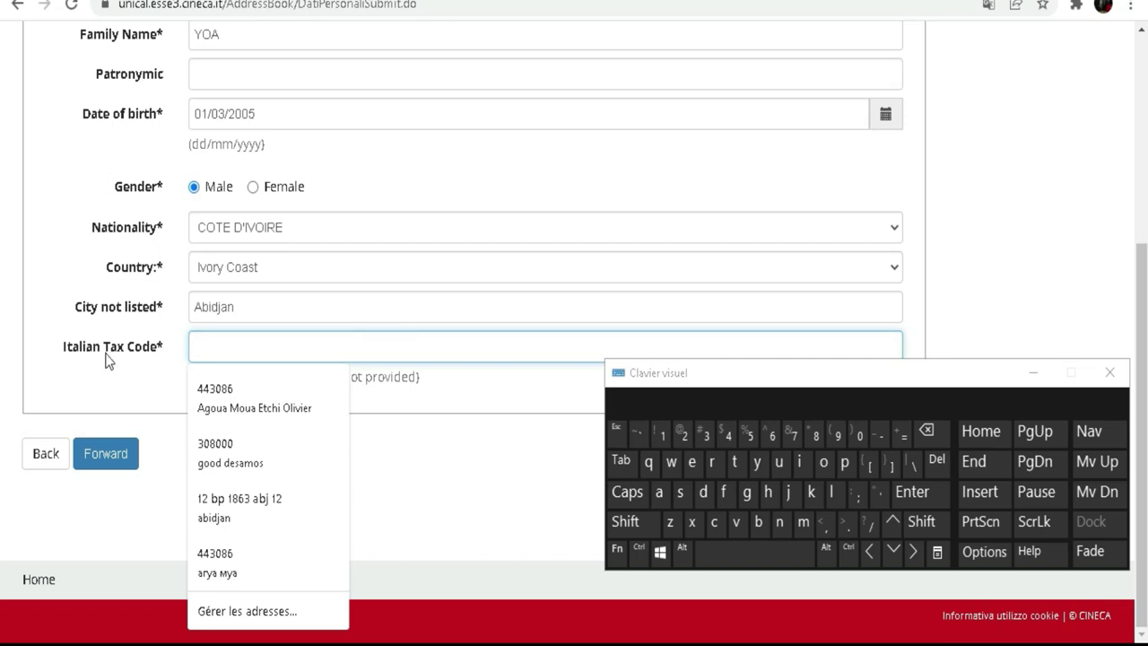
pyautogui.click(105, 382)
pyautogui.click(277, 351)
pyautogui.click(426, 351)
pyautogui.click(128, 384)
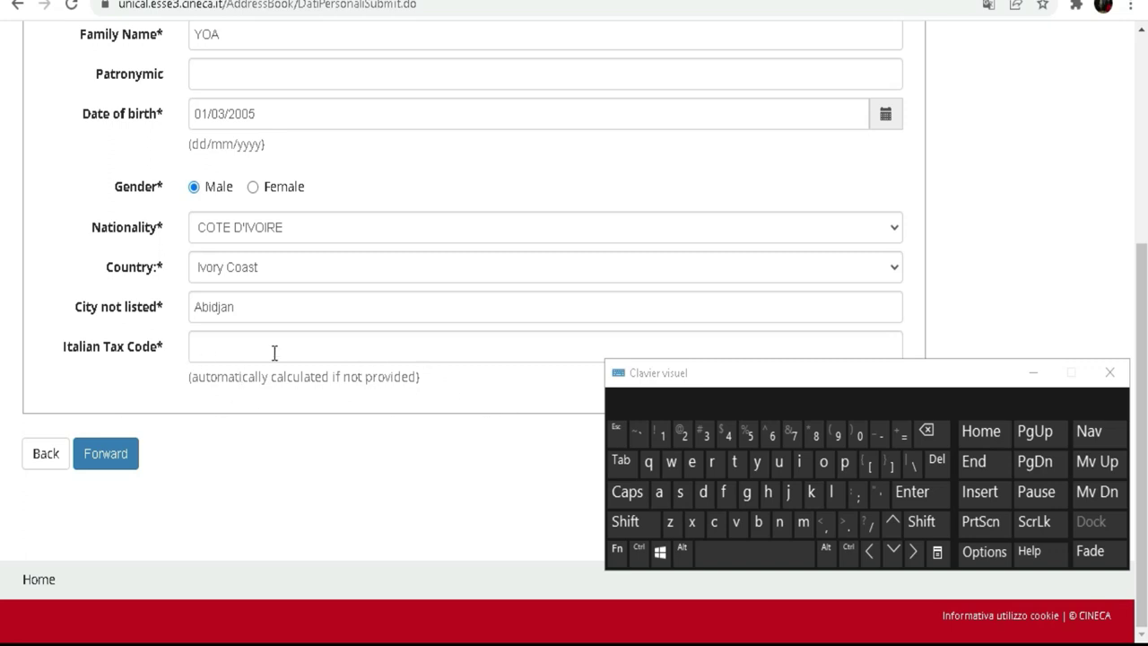
pyautogui.click(342, 349)
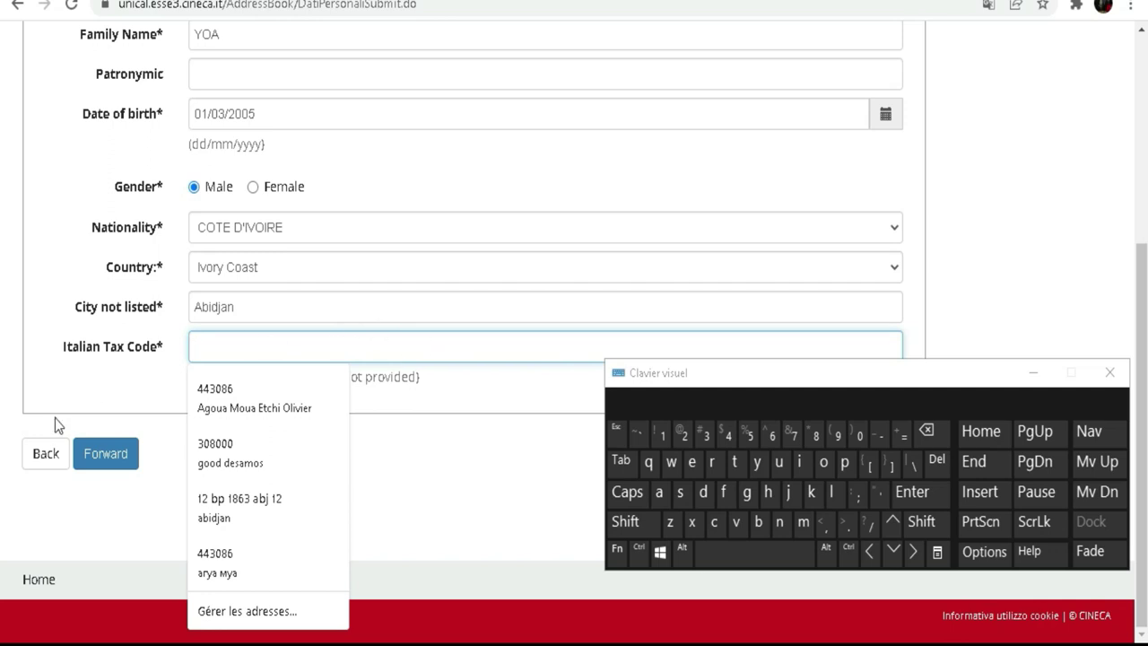
pyautogui.click(51, 386)
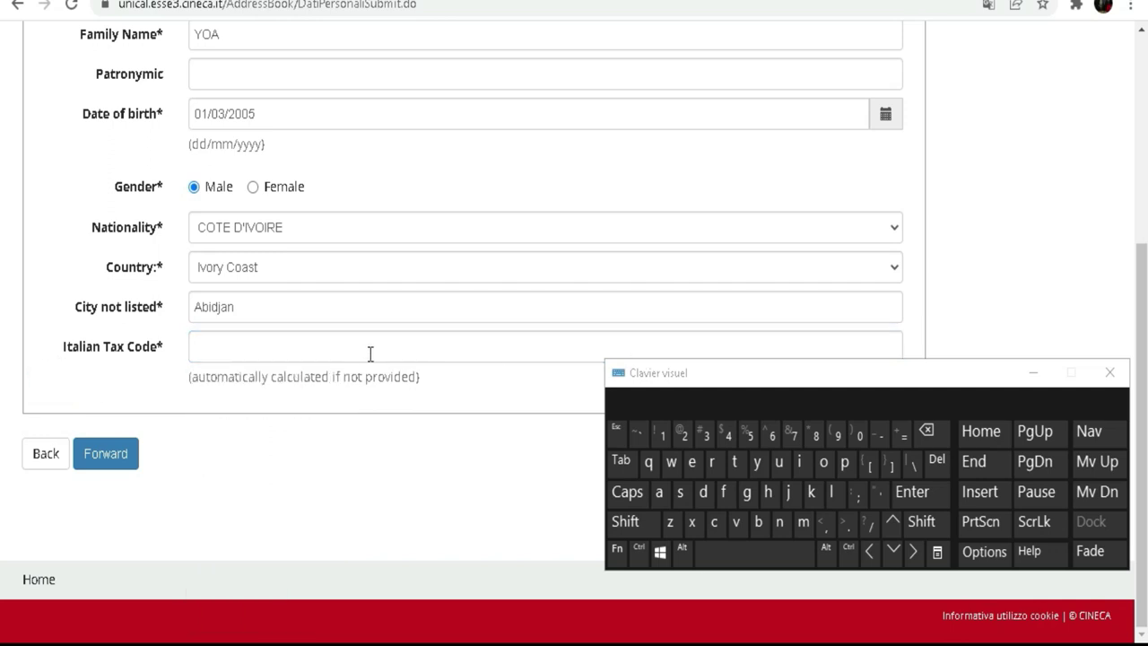
pyautogui.click(106, 453)
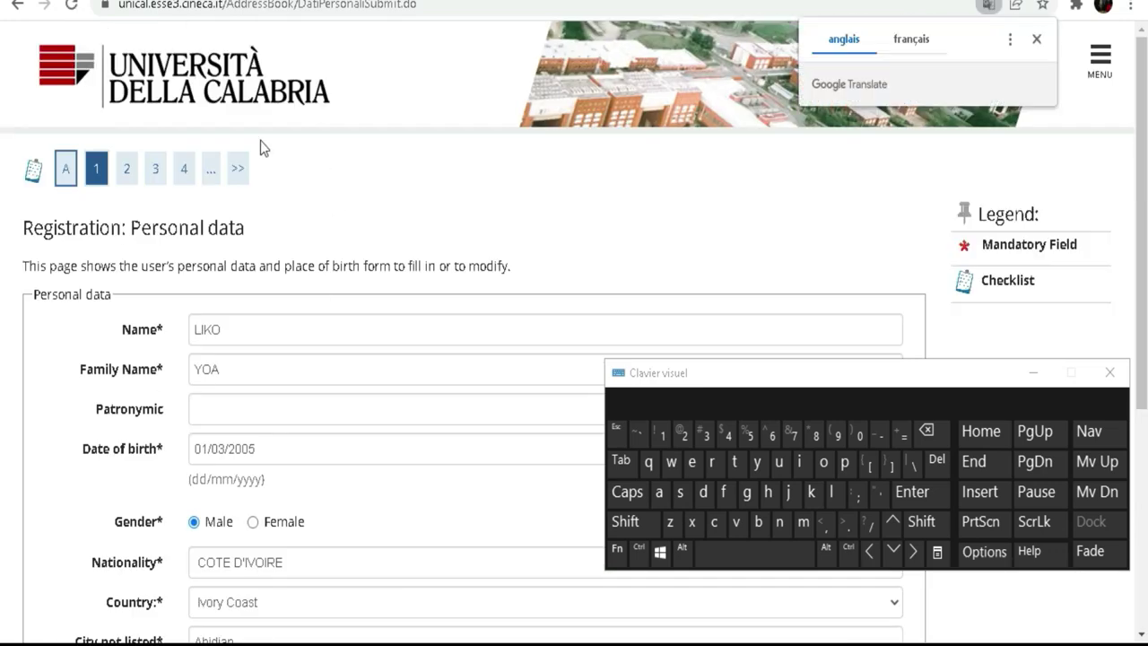
# Check the auto-calculated tax code and continue to the Permanent address form.
pyautogui.scroll(-1, 307, 362)
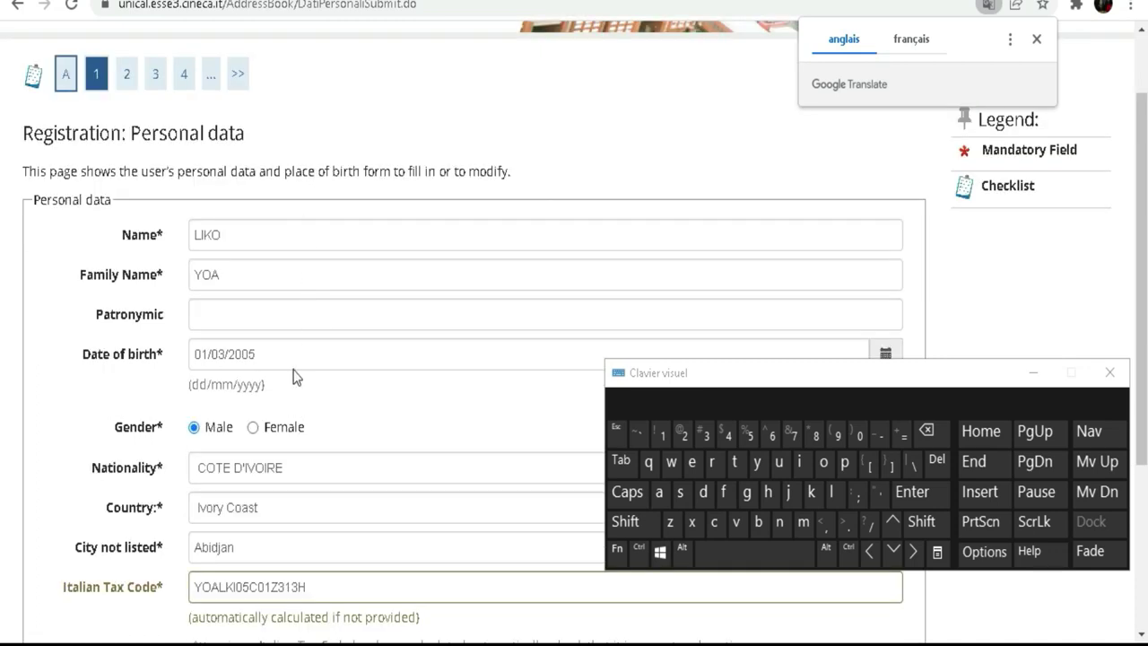
pyautogui.scroll(-1, 296, 381)
pyautogui.moveTo(329, 491); pyautogui.dragTo(84, 574)
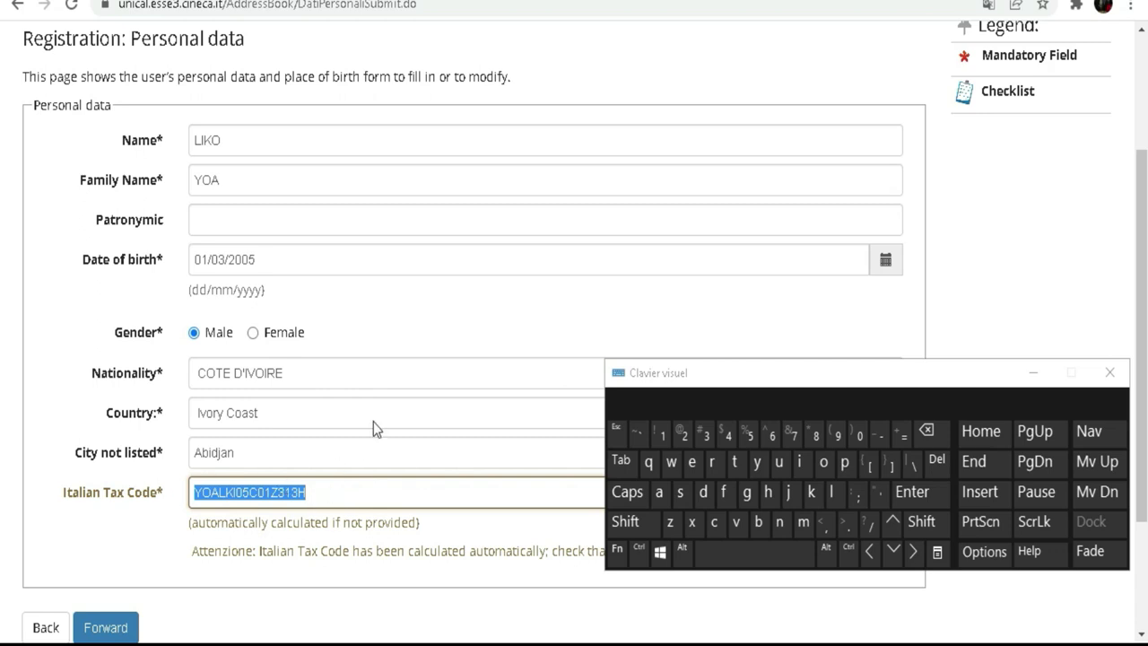
pyautogui.scroll(-2, 230, 397)
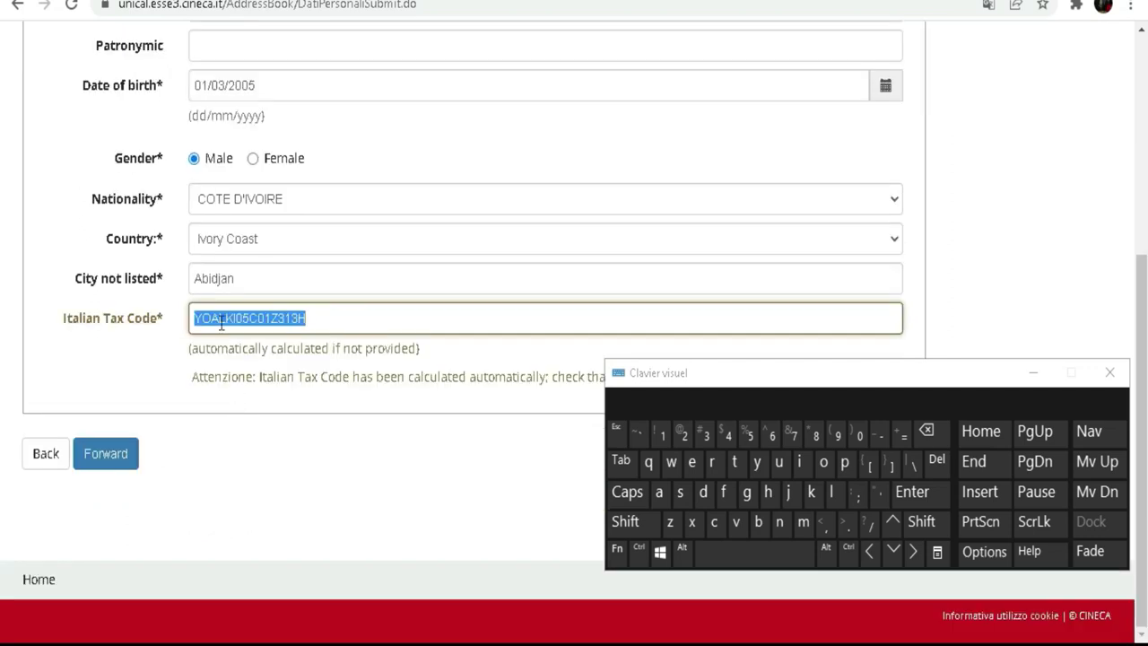
pyautogui.click(358, 318)
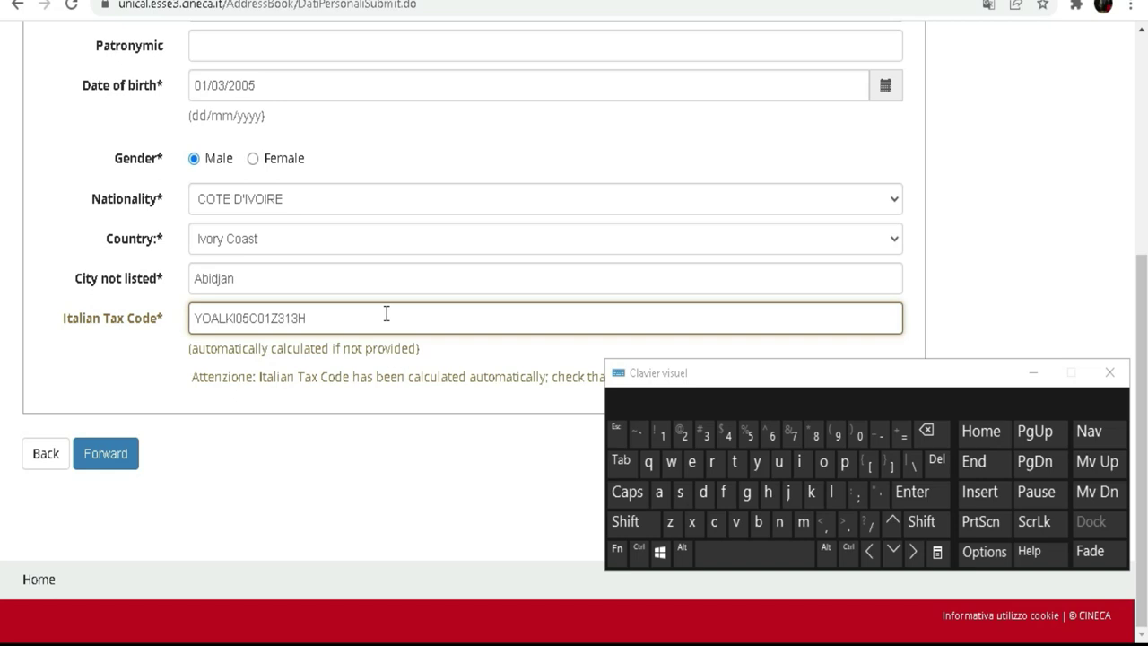
pyautogui.click(106, 457)
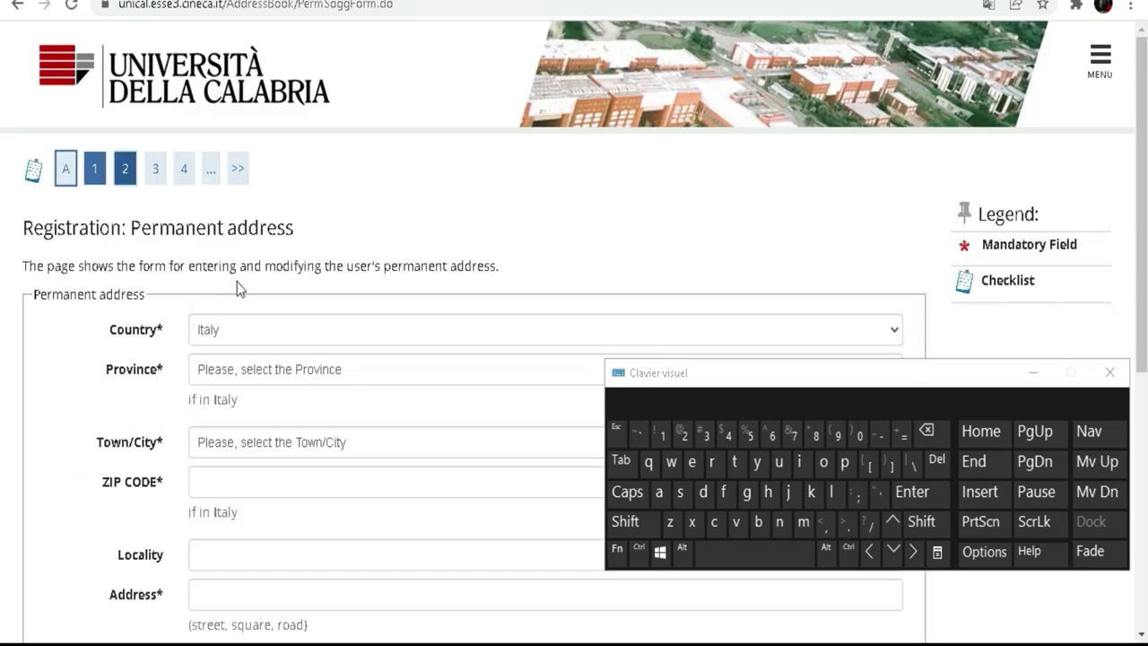
# Choose Ivory Coast from the permanent address Country dropdown.
pyautogui.scroll(-3, 243, 341)
pyautogui.scroll(3, 213, 363)
pyautogui.click(221, 330)
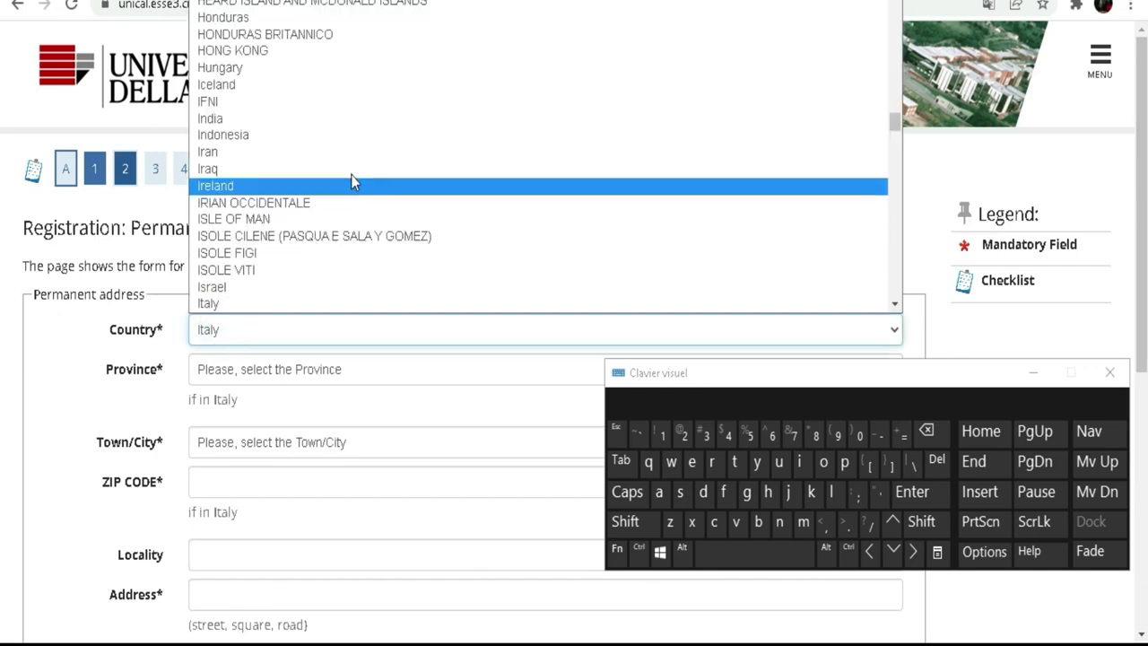
pyautogui.scroll(5, 351, 170)
pyautogui.scroll(5, 350, 164)
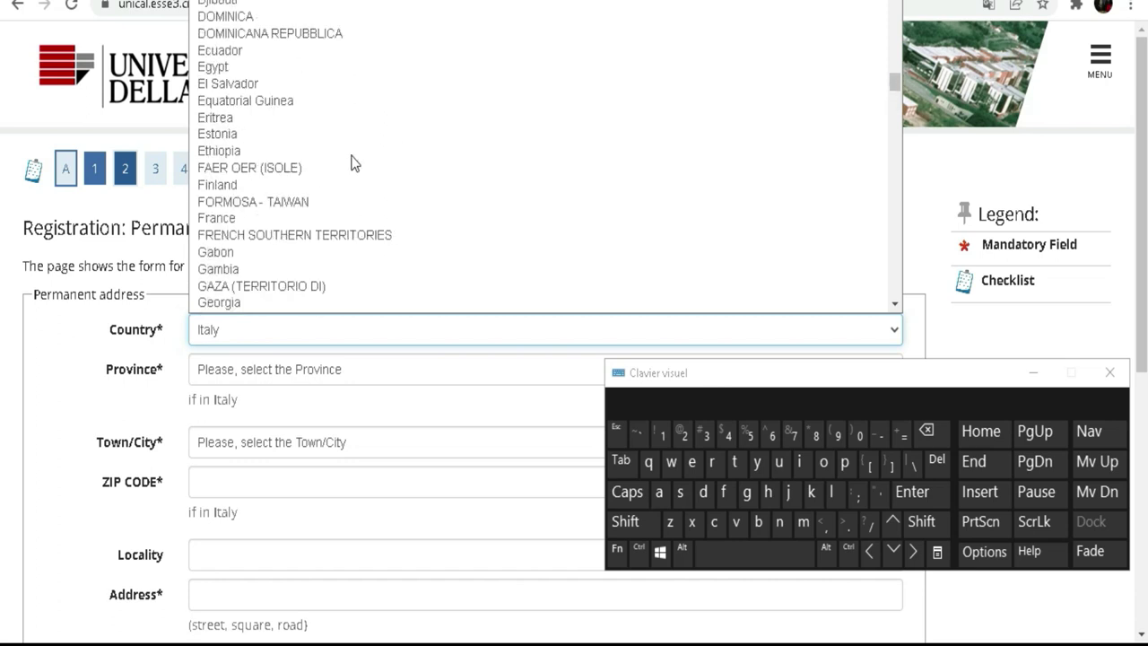
pyautogui.scroll(3, 328, 154)
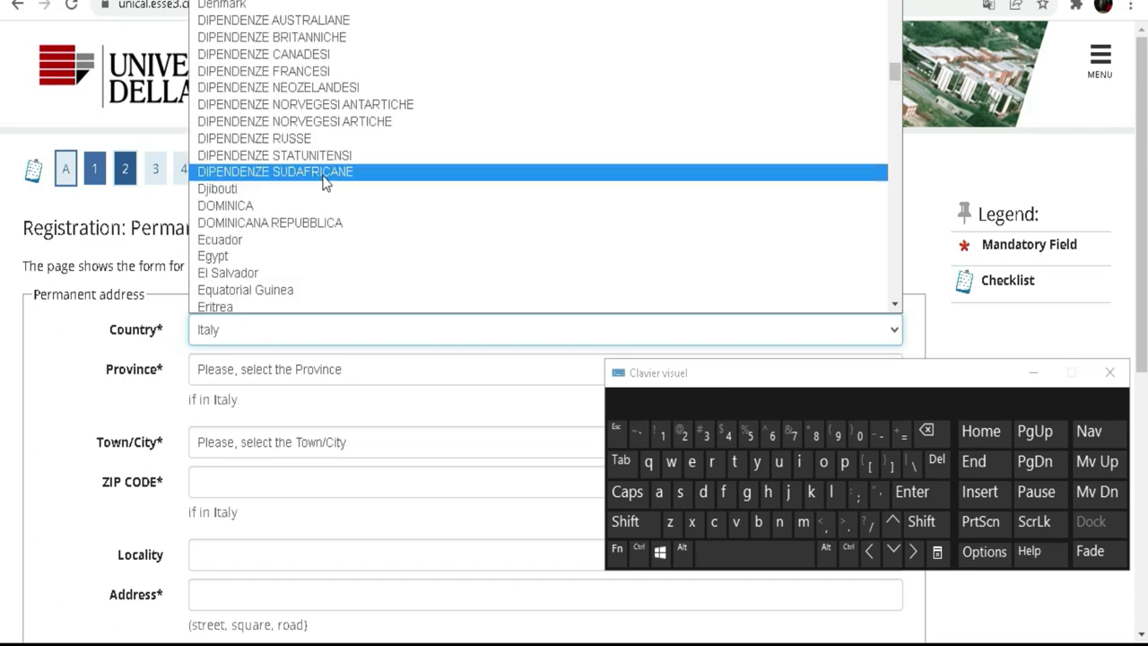
pyautogui.scroll(5, 469, 116)
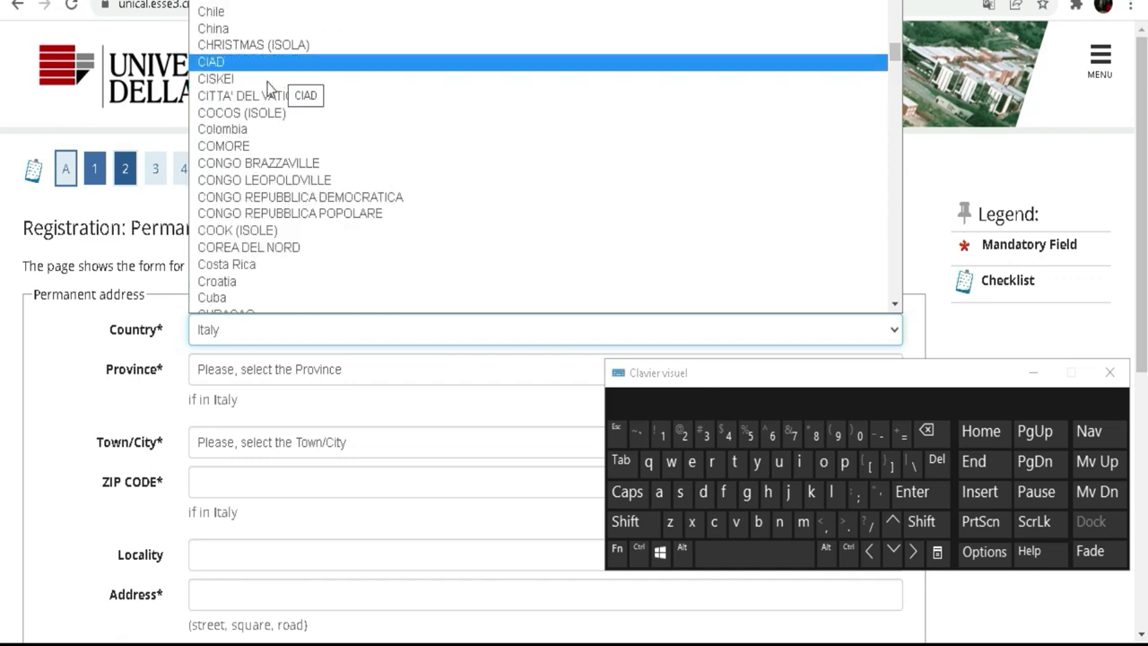
pyautogui.scroll(-3, 281, 99)
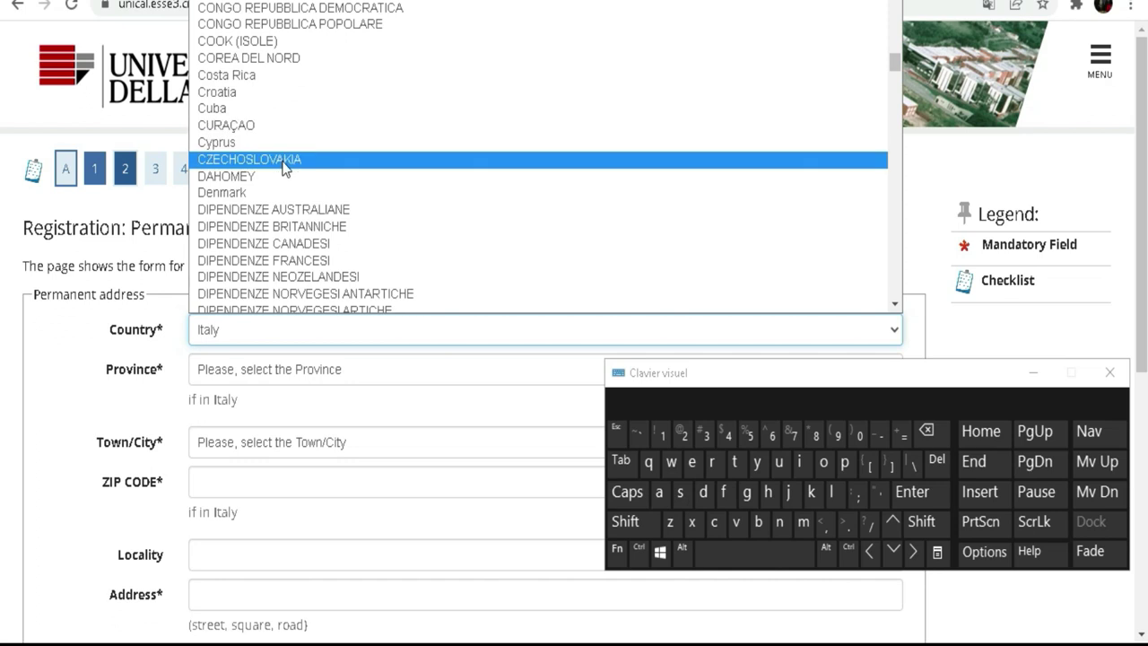
pyautogui.scroll(3, 283, 167)
pyautogui.scroll(6, 283, 167)
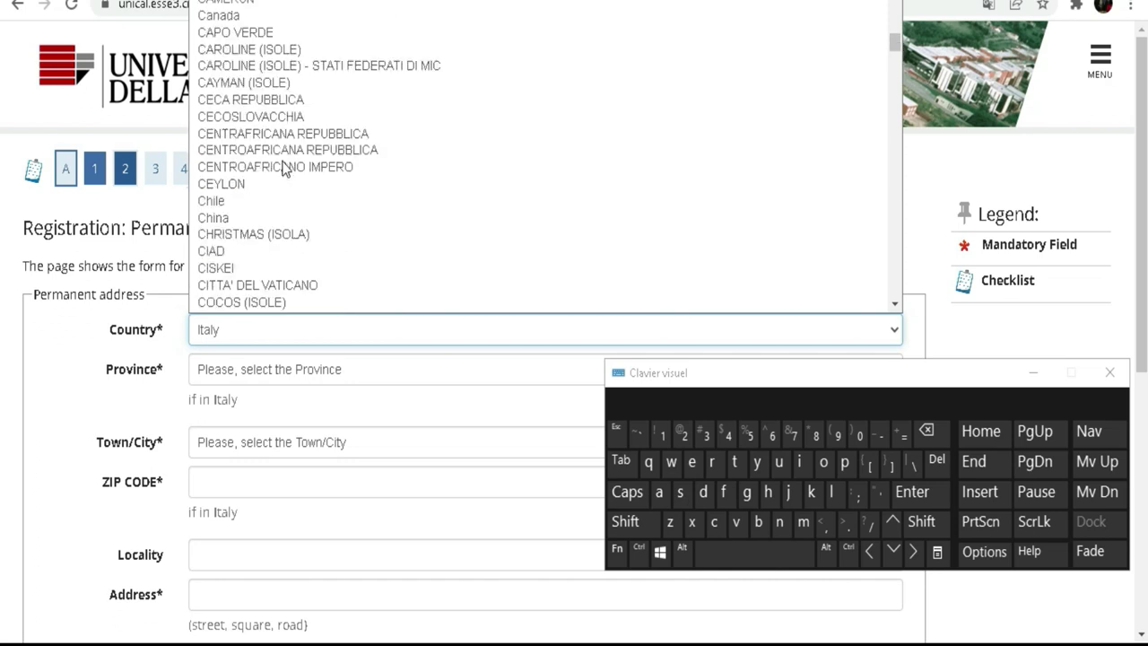
pyautogui.scroll(-4, 290, 82)
pyautogui.scroll(-4, 290, 82)
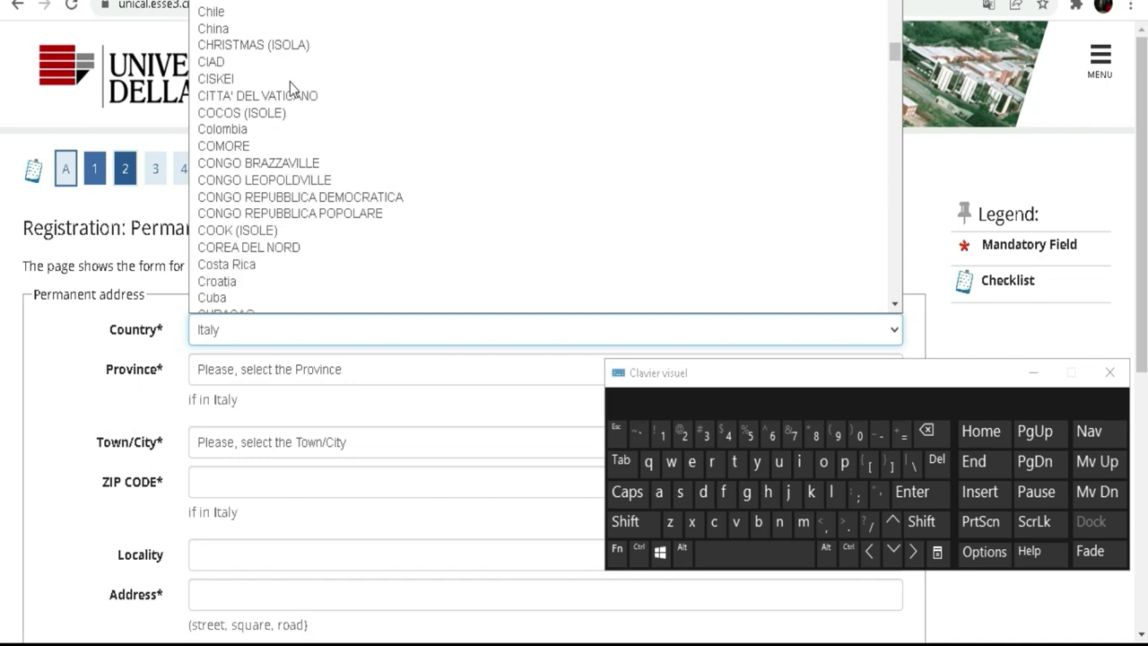
pyautogui.scroll(-4, 290, 81)
pyautogui.scroll(-20, 269, 108)
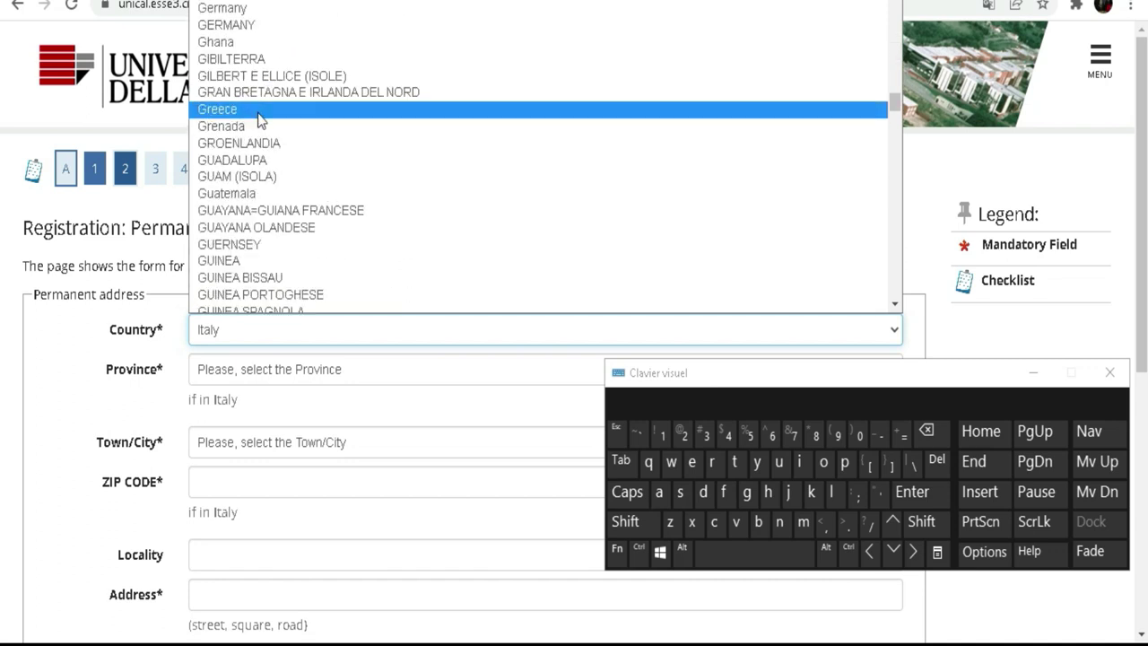
pyautogui.scroll(-18, 258, 124)
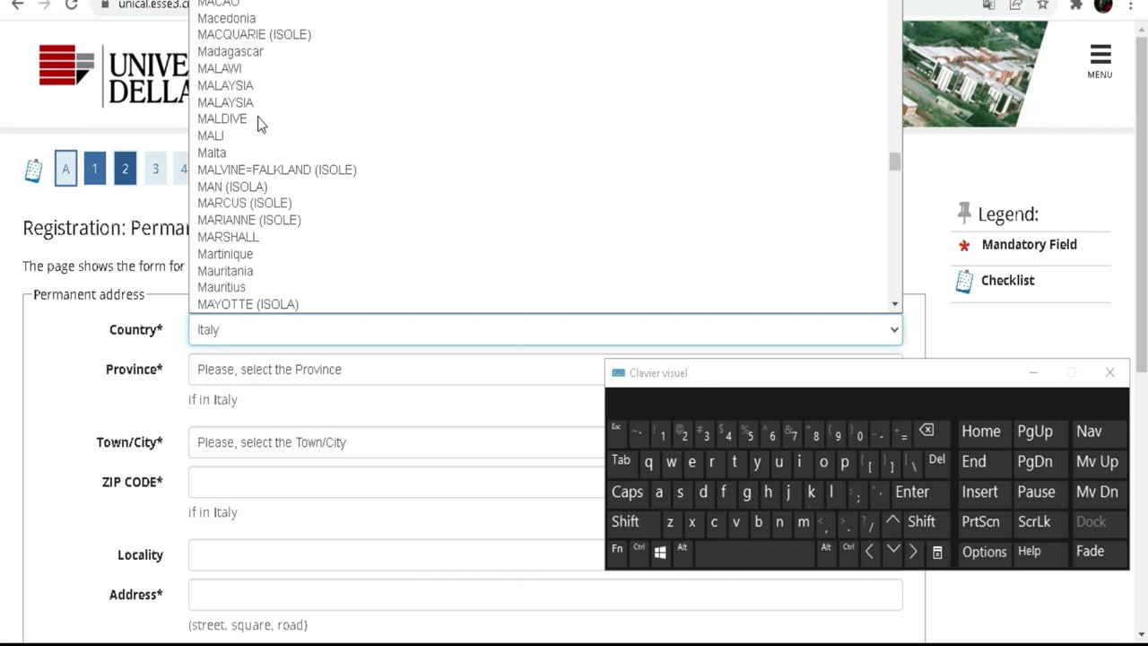
pyautogui.scroll(11, 258, 123)
pyautogui.scroll(2, 257, 124)
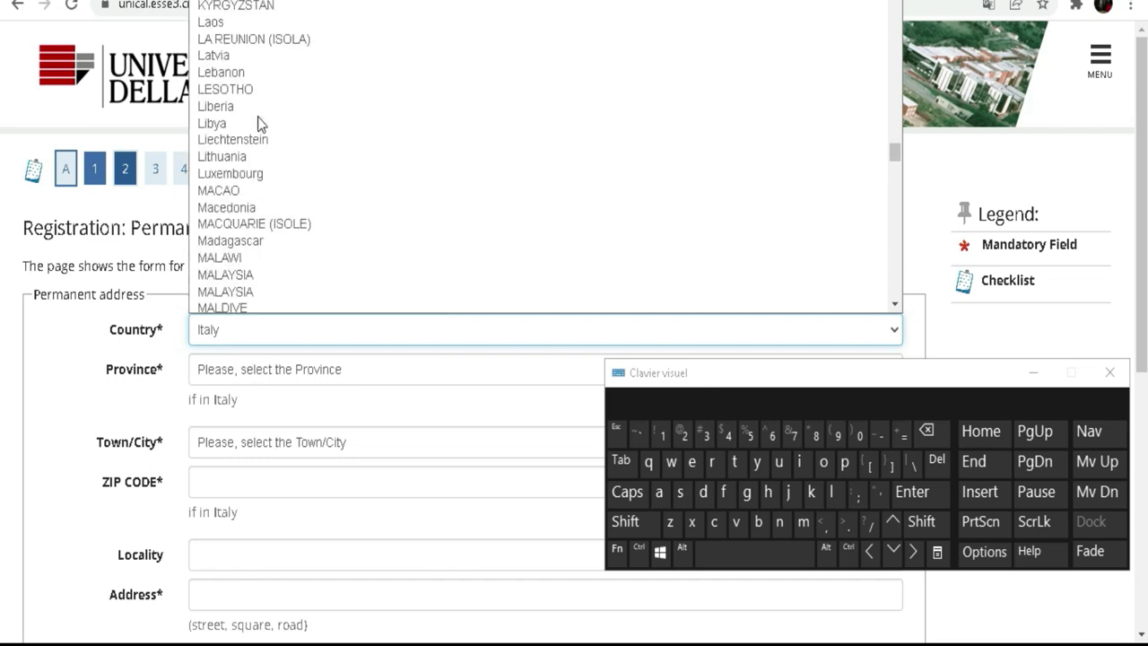
pyautogui.scroll(2, 260, 124)
pyautogui.scroll(2, 260, 124)
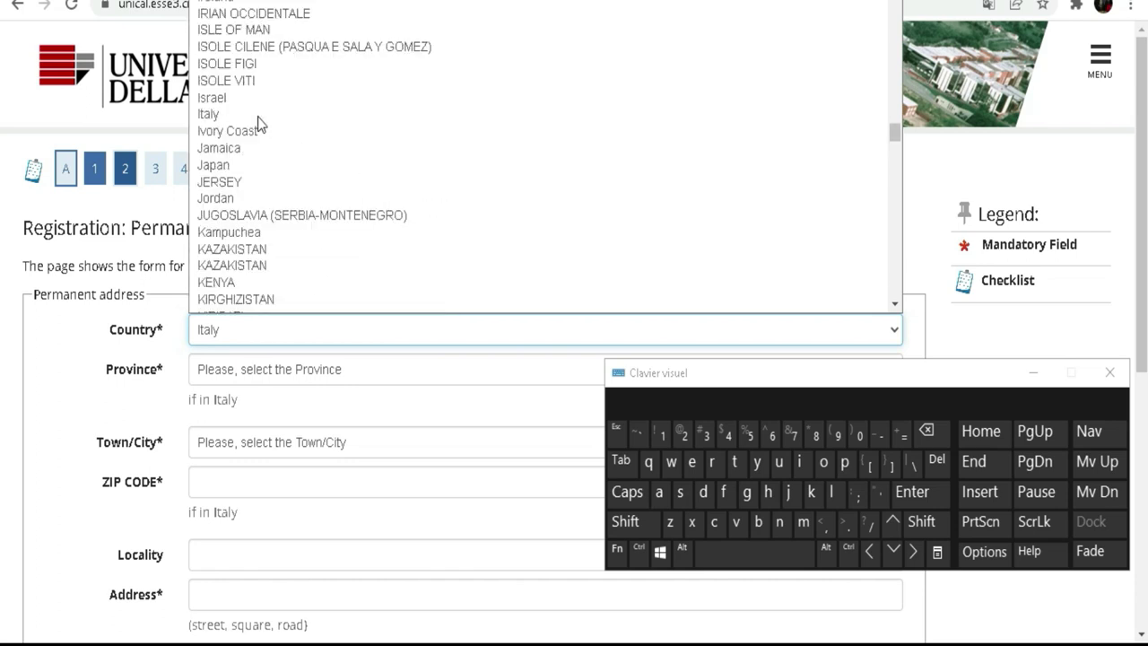
pyautogui.click(249, 132)
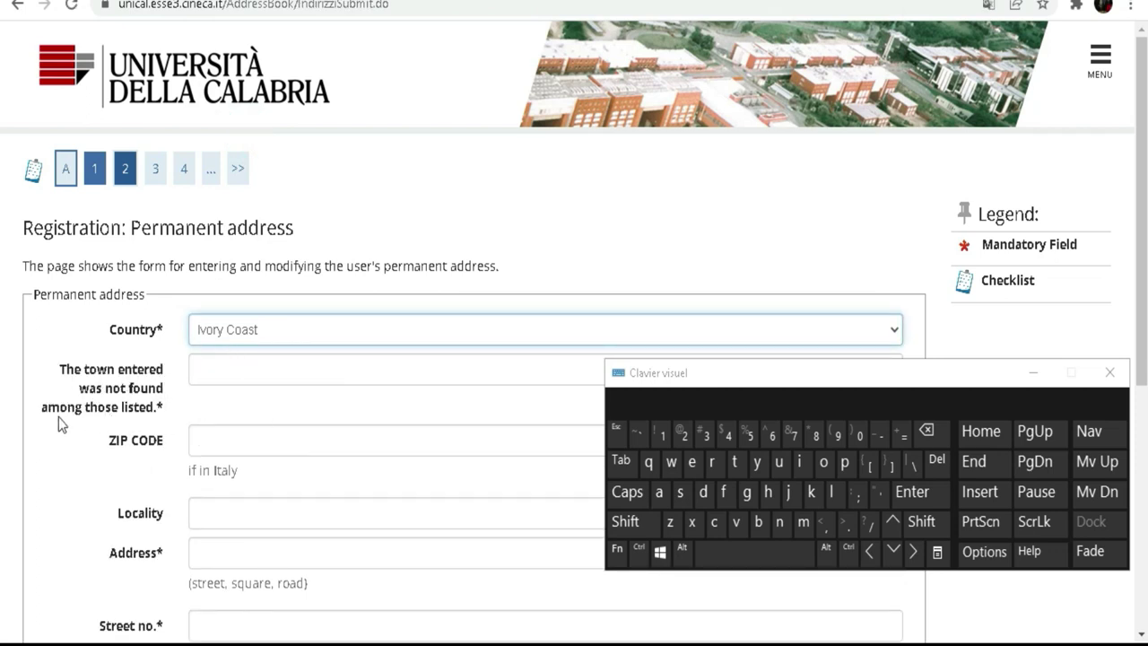
# Enter Abidjan as the unlisted permanent address town.
pyautogui.click(198, 372)
pyautogui.click(633, 520)
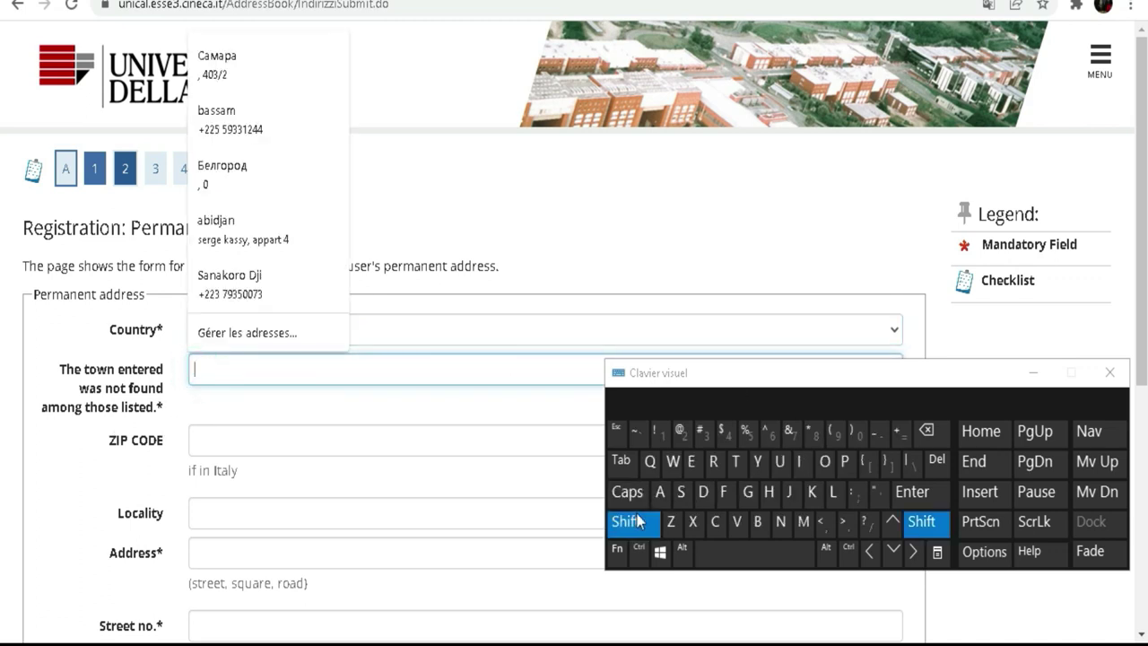
pyautogui.click(660, 491)
pyautogui.click(758, 521)
pyautogui.click(799, 461)
pyautogui.click(704, 492)
pyautogui.click(790, 491)
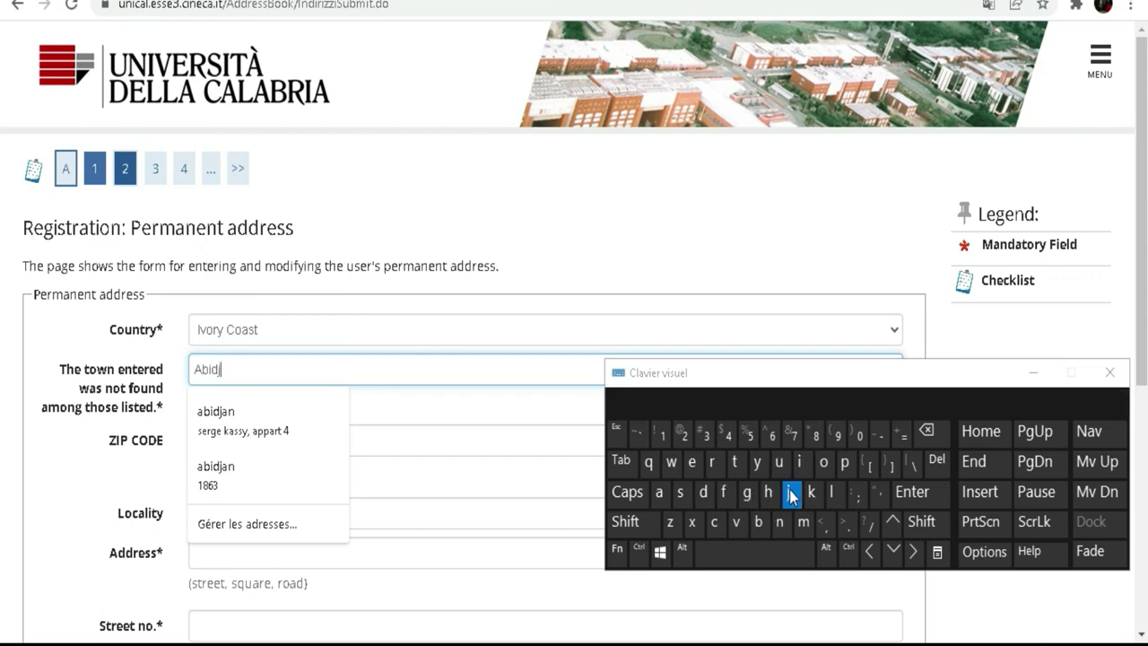
pyautogui.click(659, 492)
pyautogui.click(781, 524)
# Leave the ZIP CODE field empty, dismissing the saved-address suggestions.
pyautogui.click(87, 443)
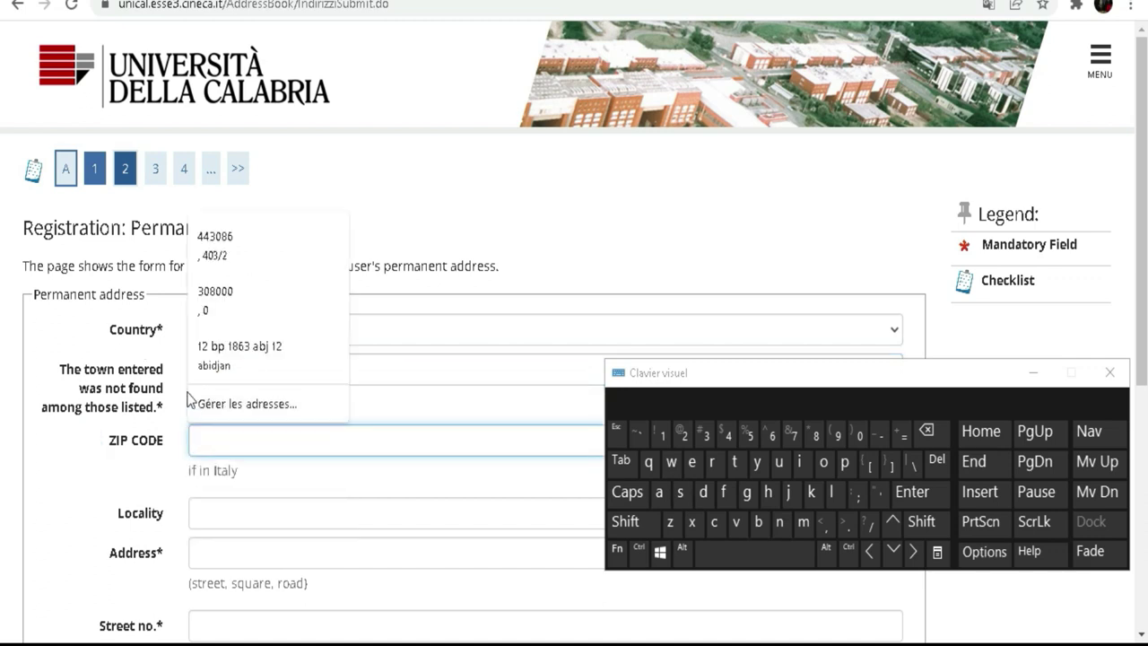
pyautogui.click(68, 474)
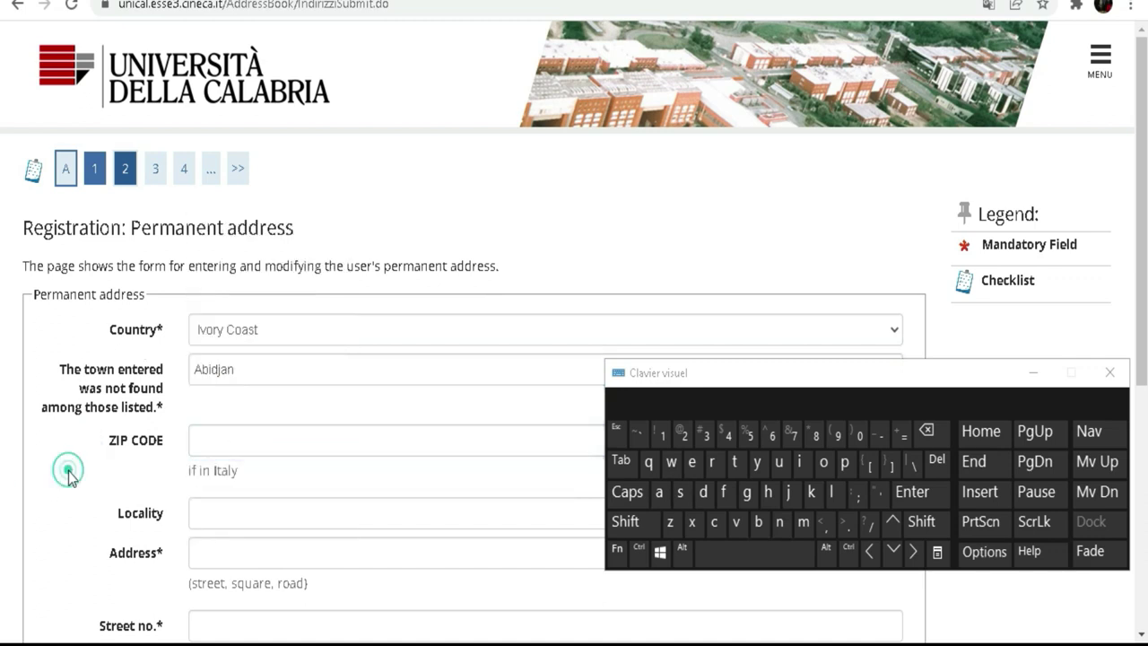
pyautogui.moveTo(244, 474); pyautogui.dragTo(188, 470)
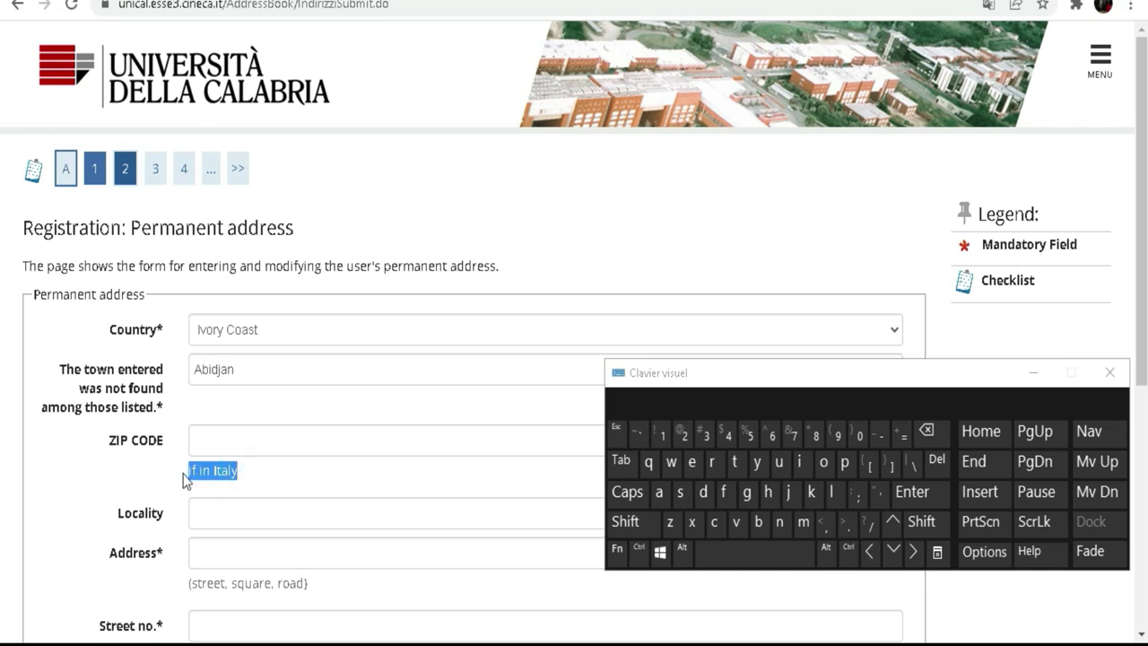
pyautogui.click(255, 440)
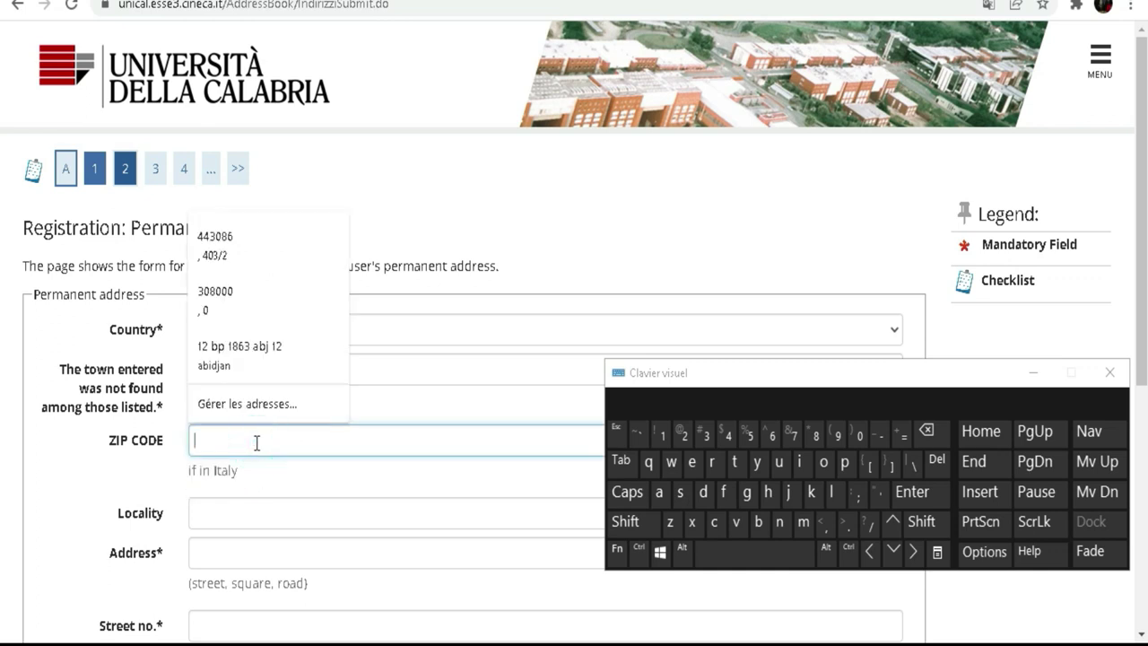
pyautogui.click(116, 459)
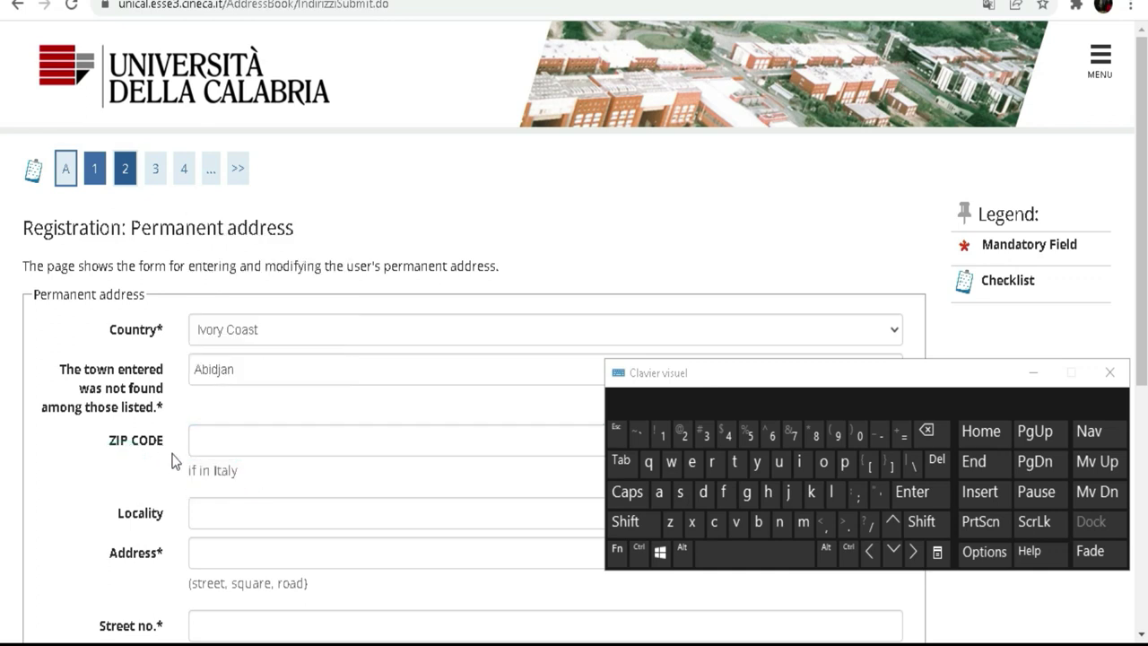
pyautogui.scroll(-1, 253, 365)
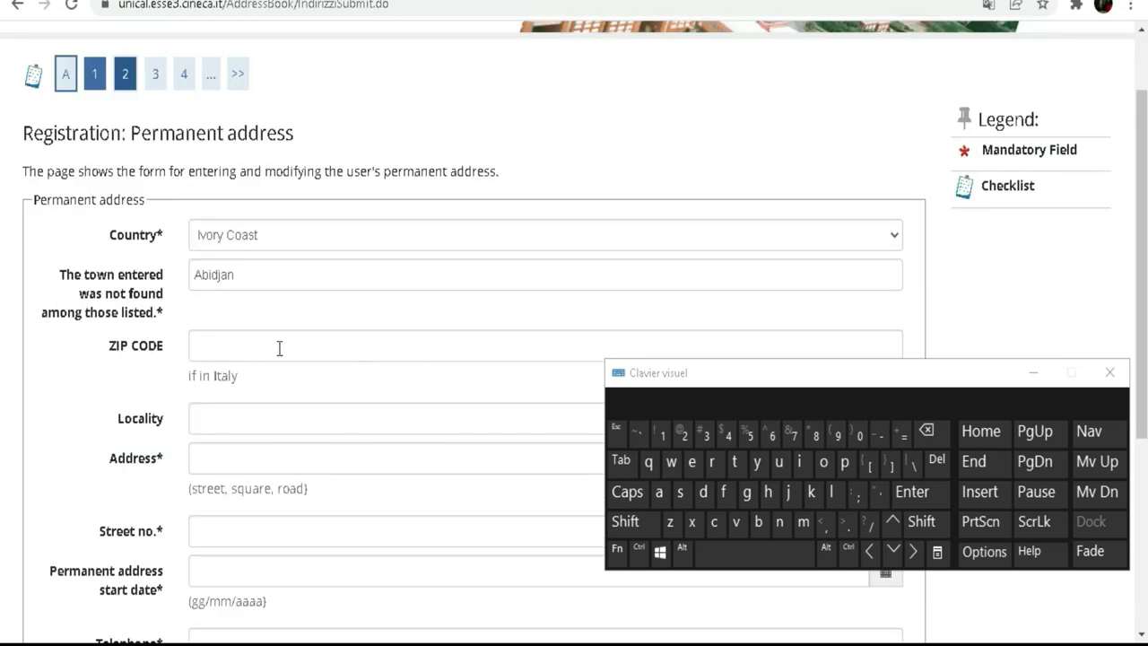
# Type the permanent street address, including street, city and district, in the Address field with the on-screen keyboard.
pyautogui.scroll(-2, 203, 347)
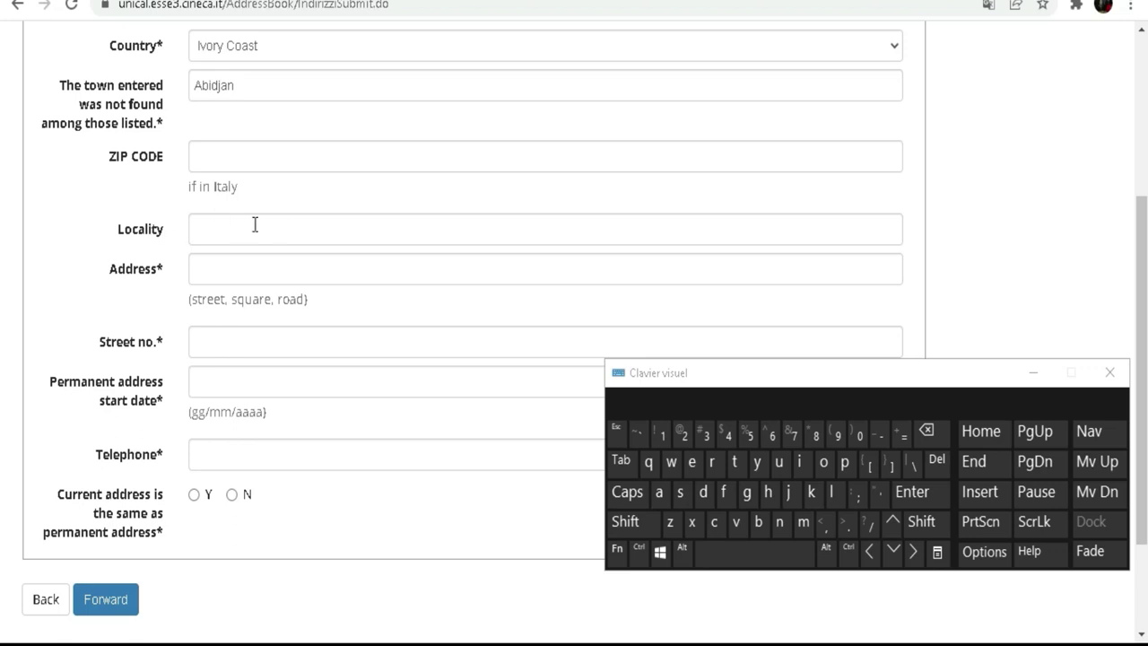
pyautogui.click(246, 264)
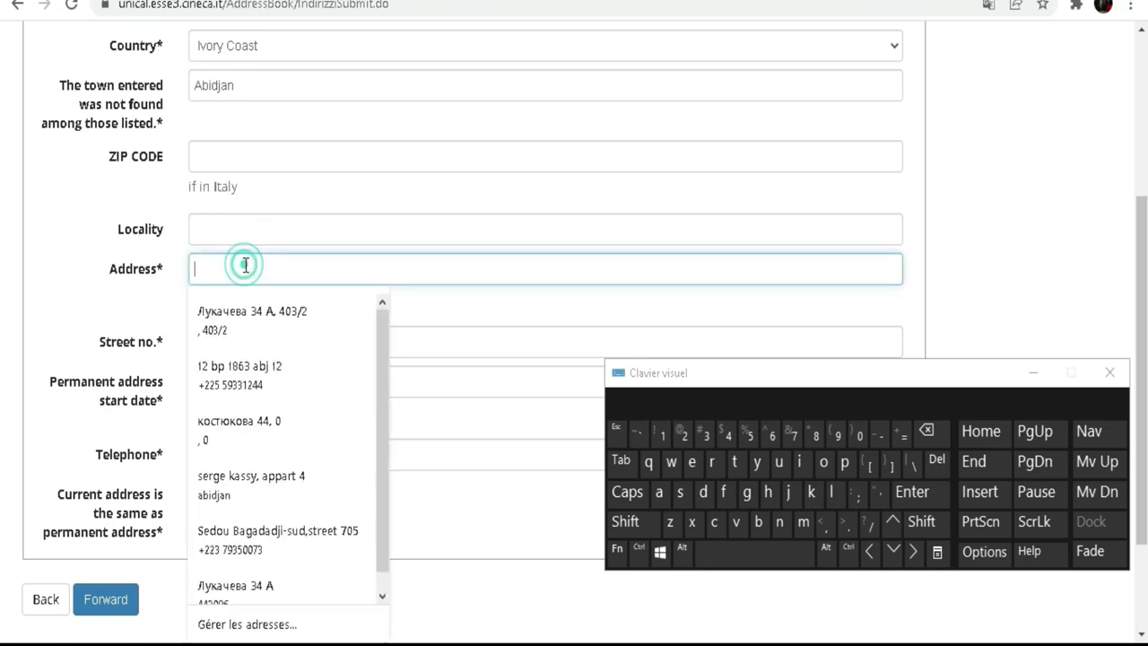
pyautogui.click(61, 287)
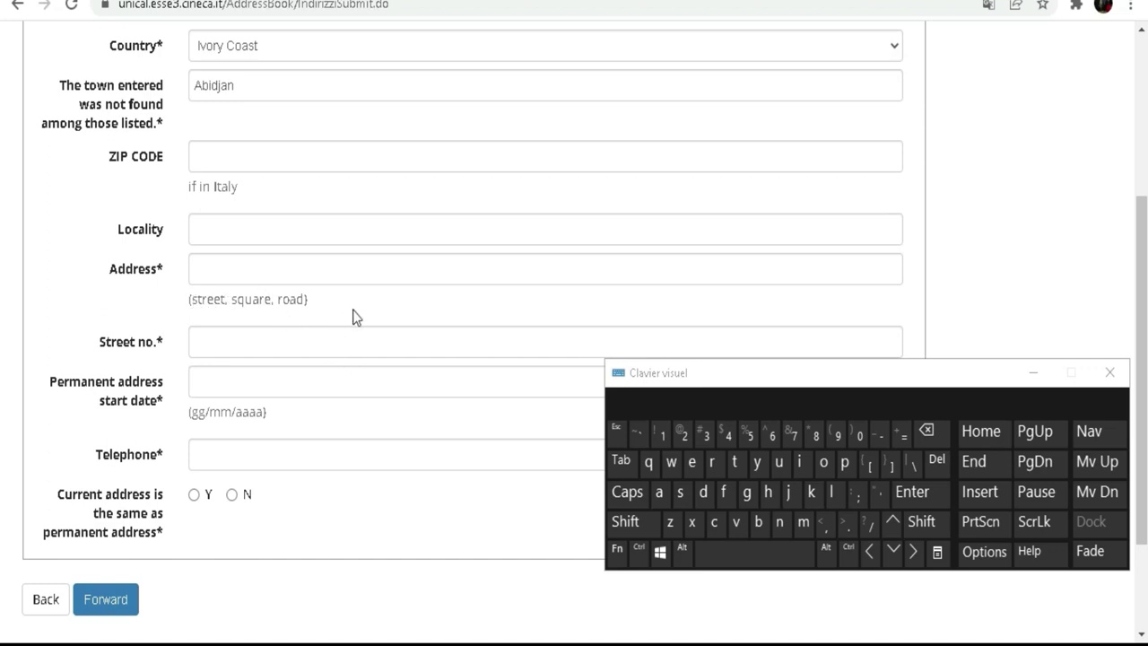
pyautogui.click(290, 269)
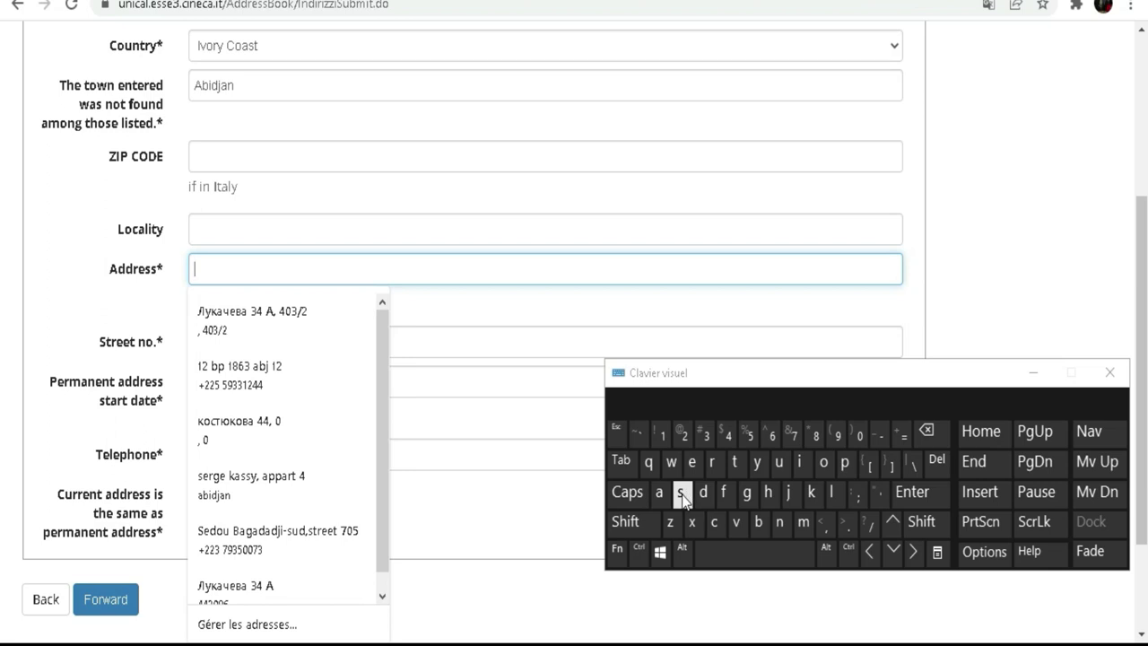
pyautogui.click(757, 521)
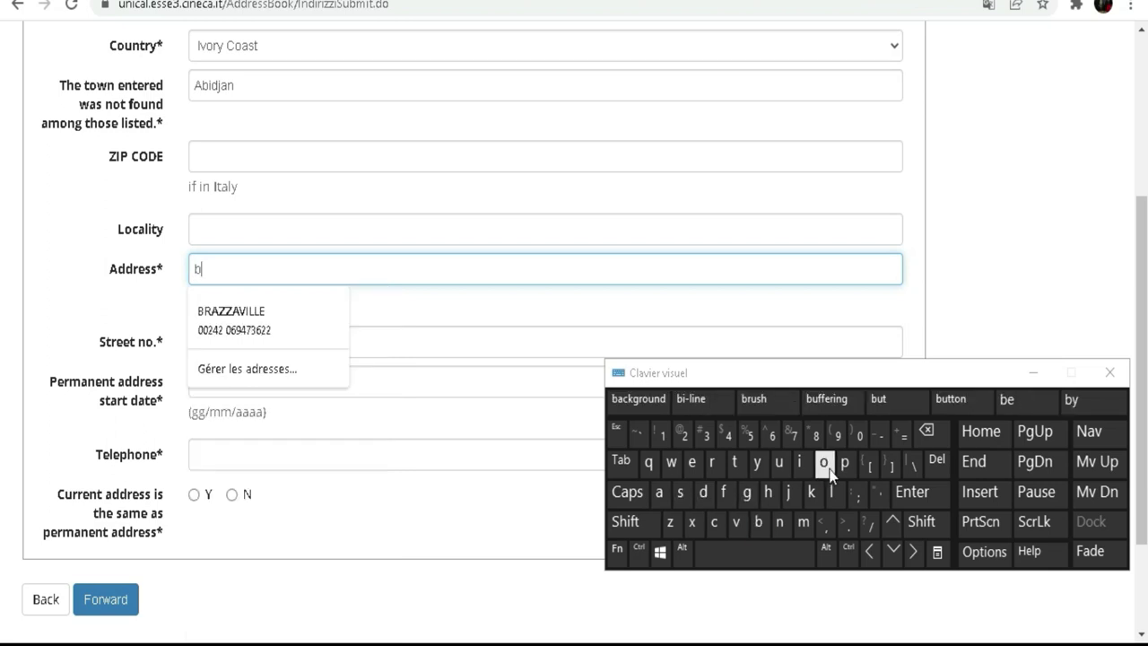
pyautogui.click(823, 461)
pyautogui.click(779, 463)
pyautogui.click(834, 495)
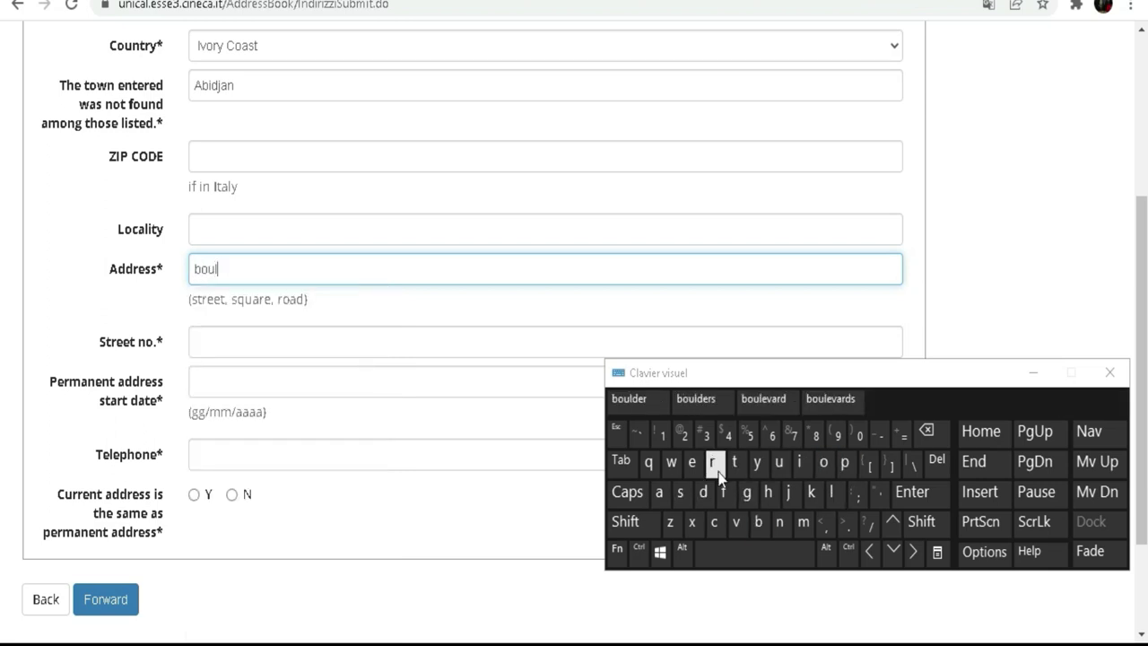
pyautogui.click(691, 463)
pyautogui.click(638, 403)
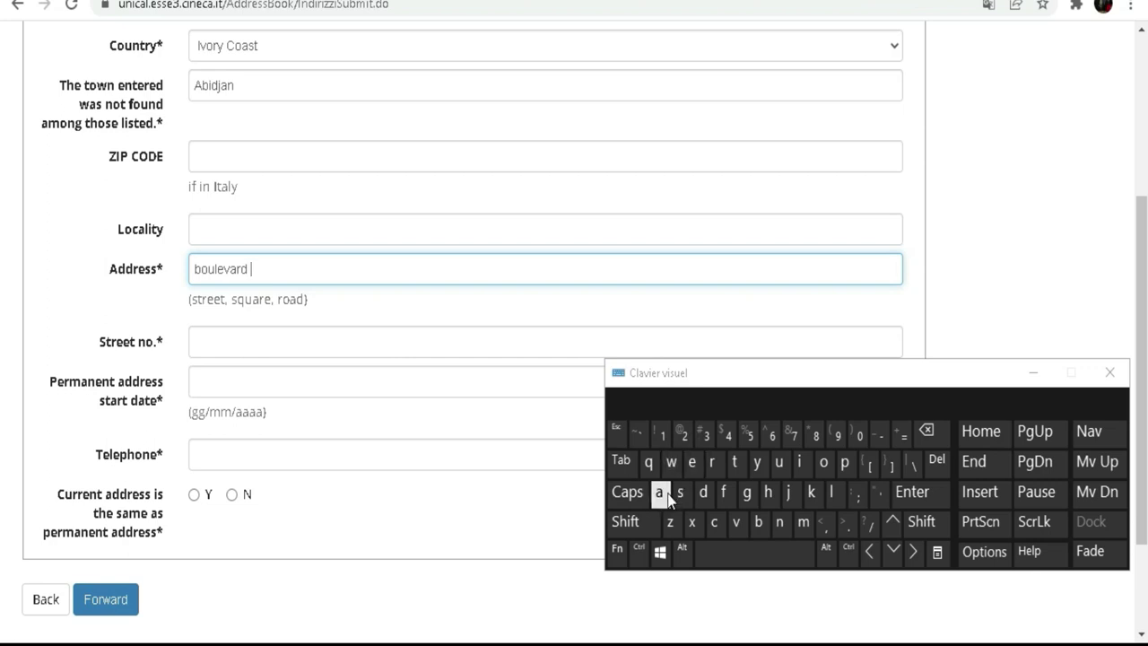
pyautogui.click(625, 521)
pyautogui.click(659, 491)
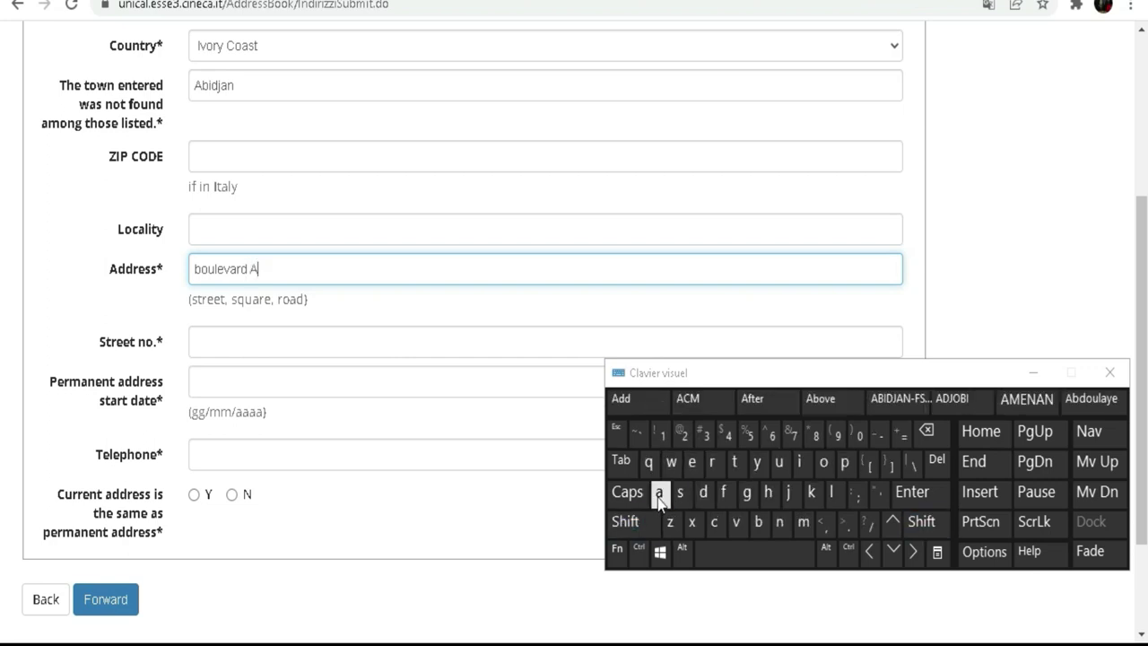
pyautogui.click(826, 527)
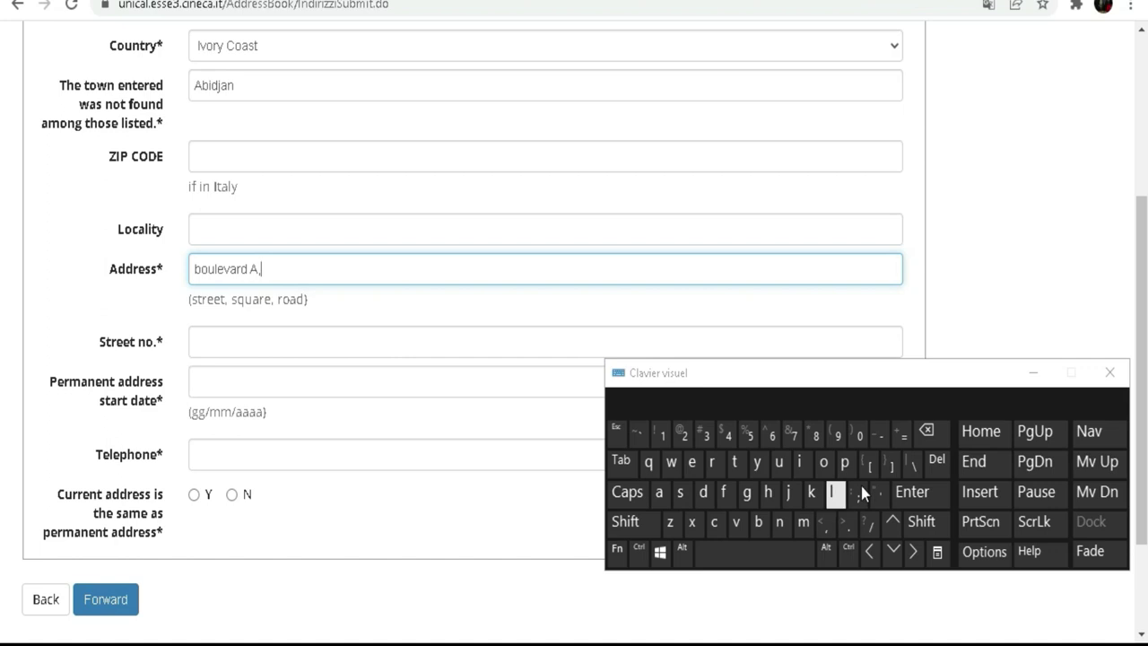
pyautogui.click(640, 524)
pyautogui.click(660, 491)
pyautogui.click(758, 521)
pyautogui.click(800, 469)
pyautogui.click(707, 492)
pyautogui.click(791, 495)
pyautogui.click(659, 492)
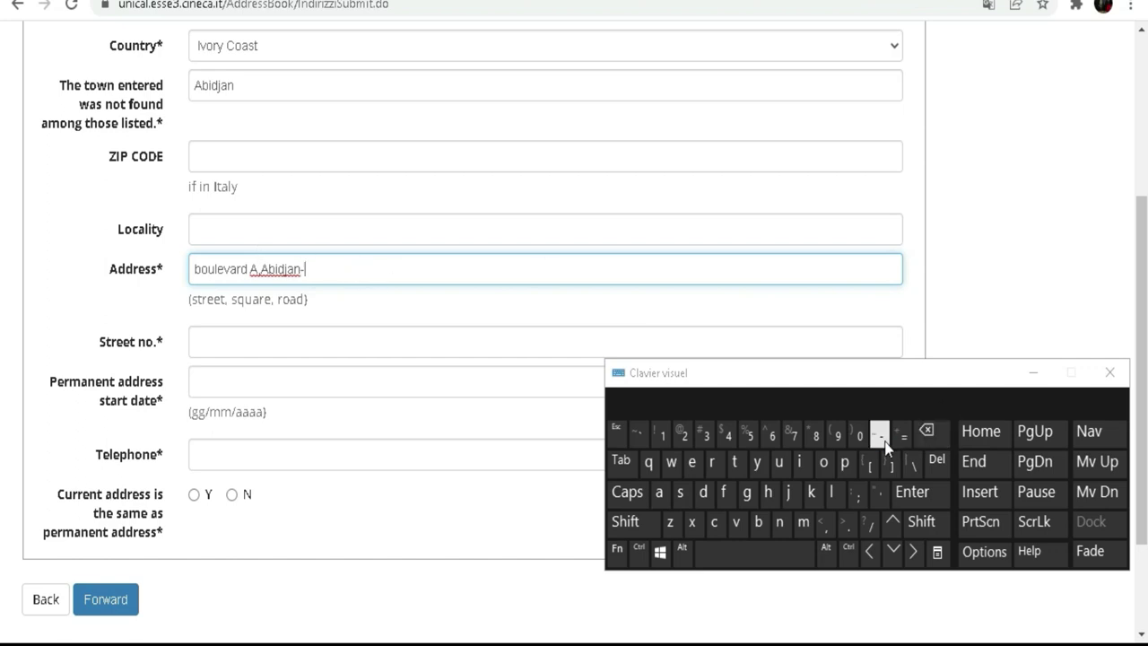
pyautogui.click(634, 521)
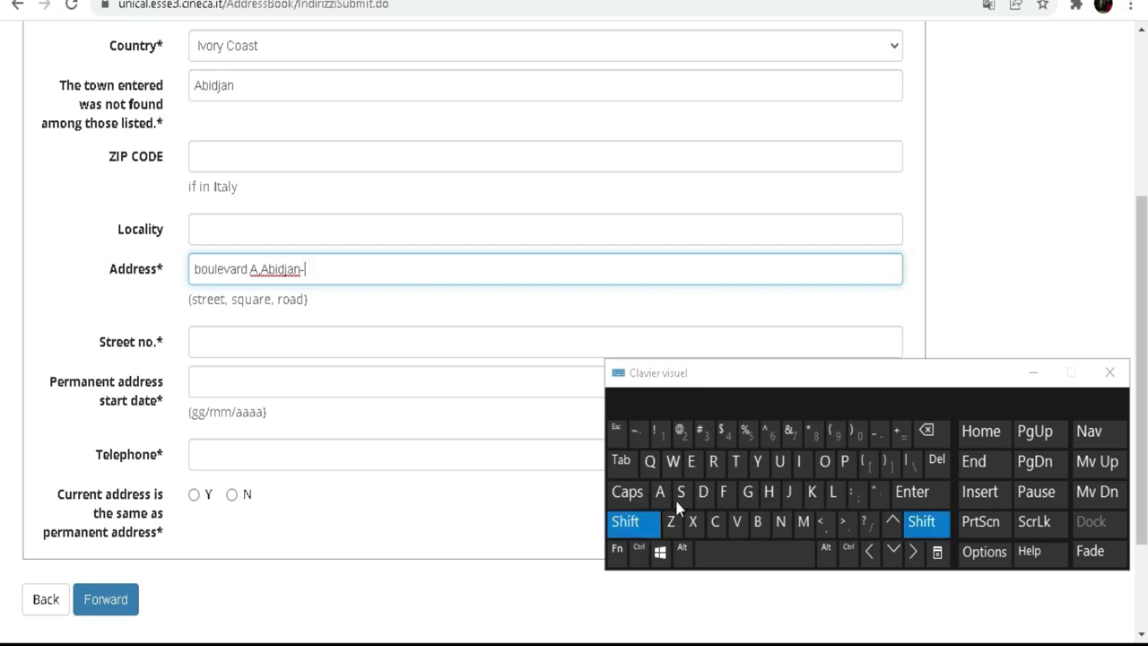
pyautogui.click(844, 462)
pyautogui.click(823, 462)
pyautogui.click(711, 462)
pyautogui.click(734, 461)
pyautogui.click(758, 521)
pyautogui.click(823, 462)
pyautogui.click(778, 462)
pyautogui.click(692, 462)
pyautogui.click(733, 462)
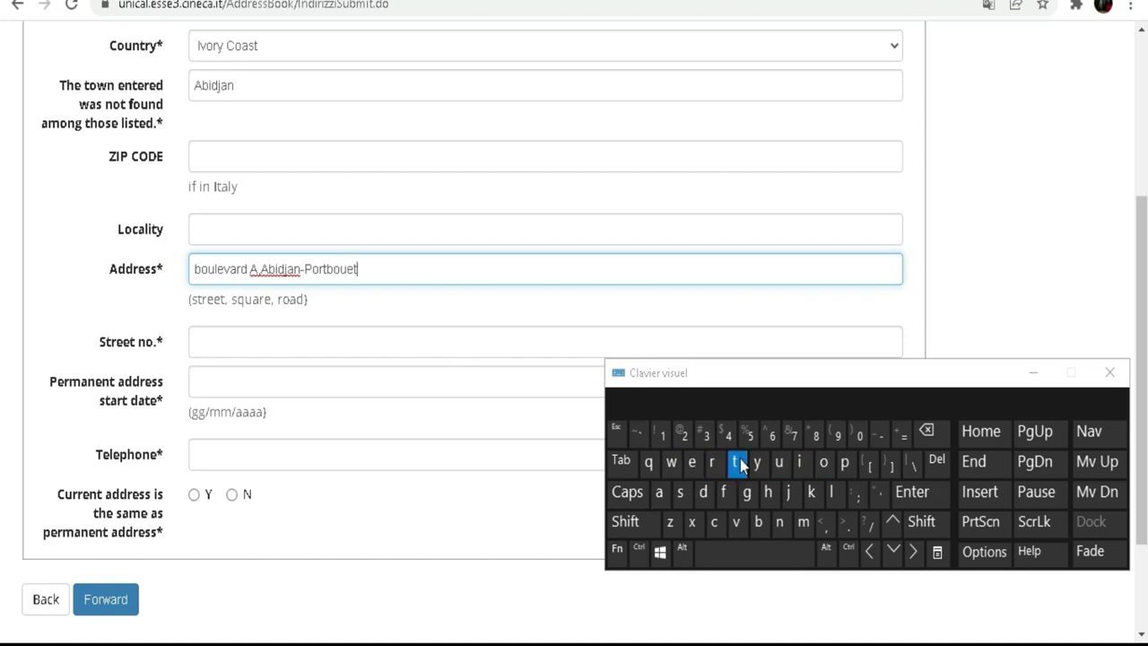
# Enter the two-digit street number in the Street no. field.
pyautogui.click(256, 338)
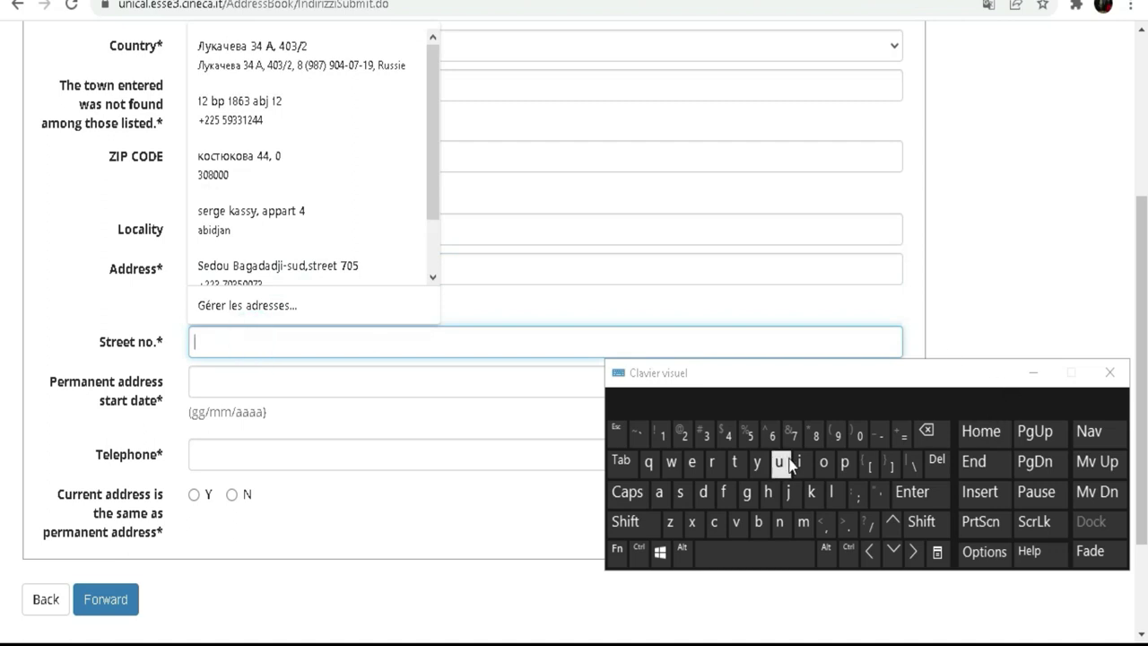
pyautogui.click(662, 435)
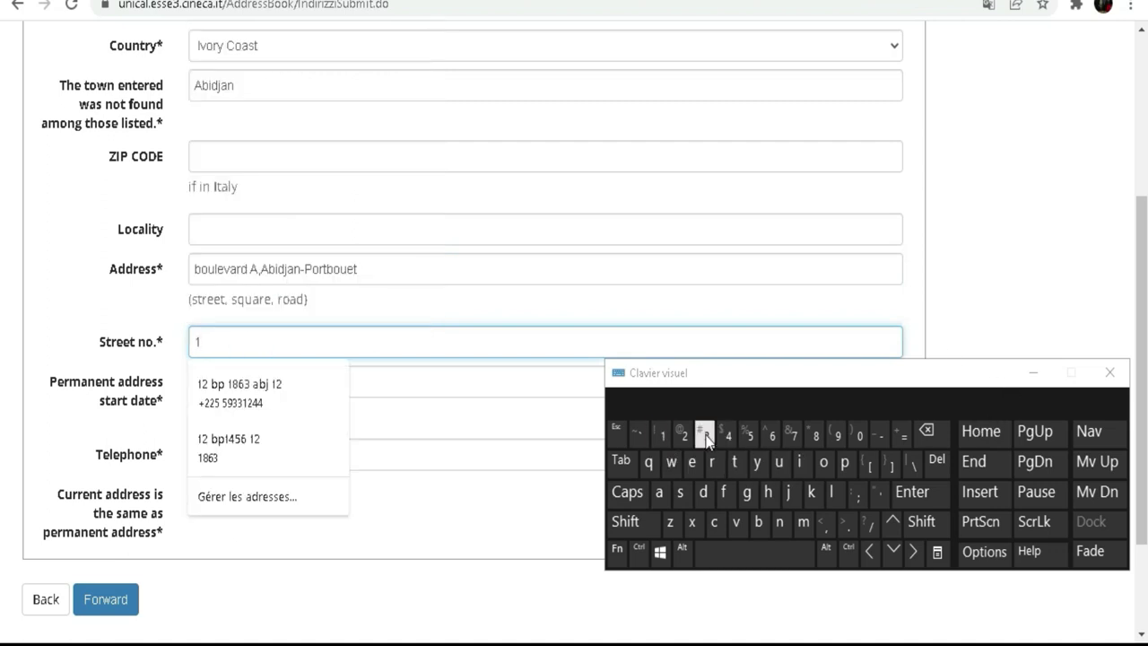
pyautogui.click(705, 437)
pyautogui.click(211, 378)
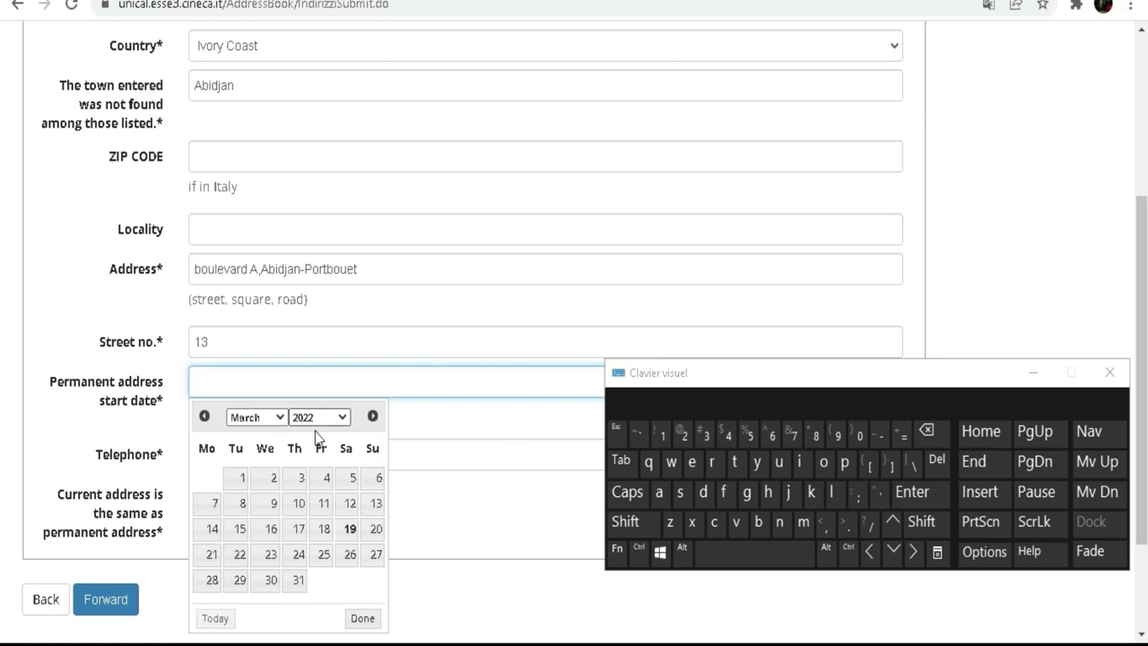
# Pick year 2007, month February and day 6 in the date picker.
pyautogui.click(340, 417)
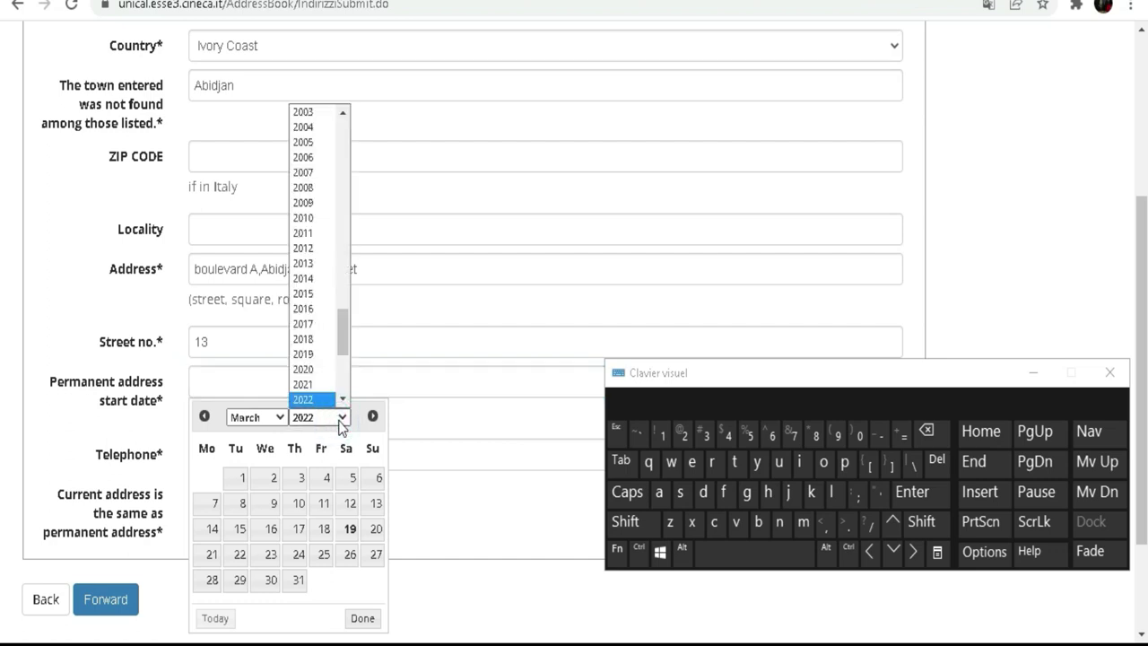
pyautogui.click(318, 174)
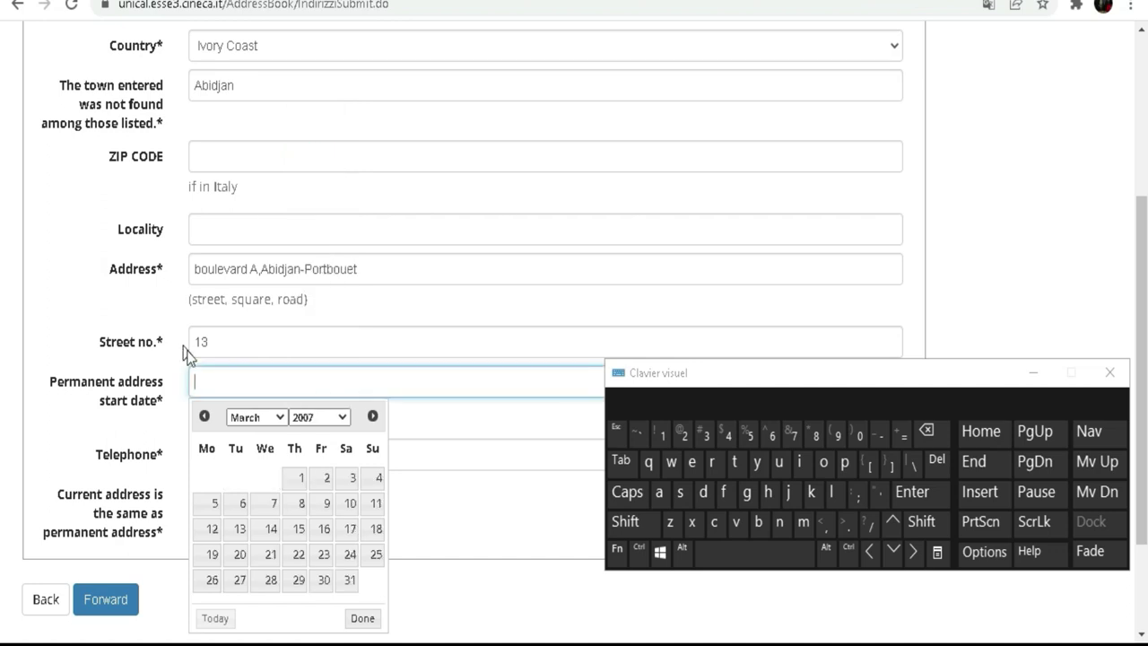
pyautogui.click(274, 418)
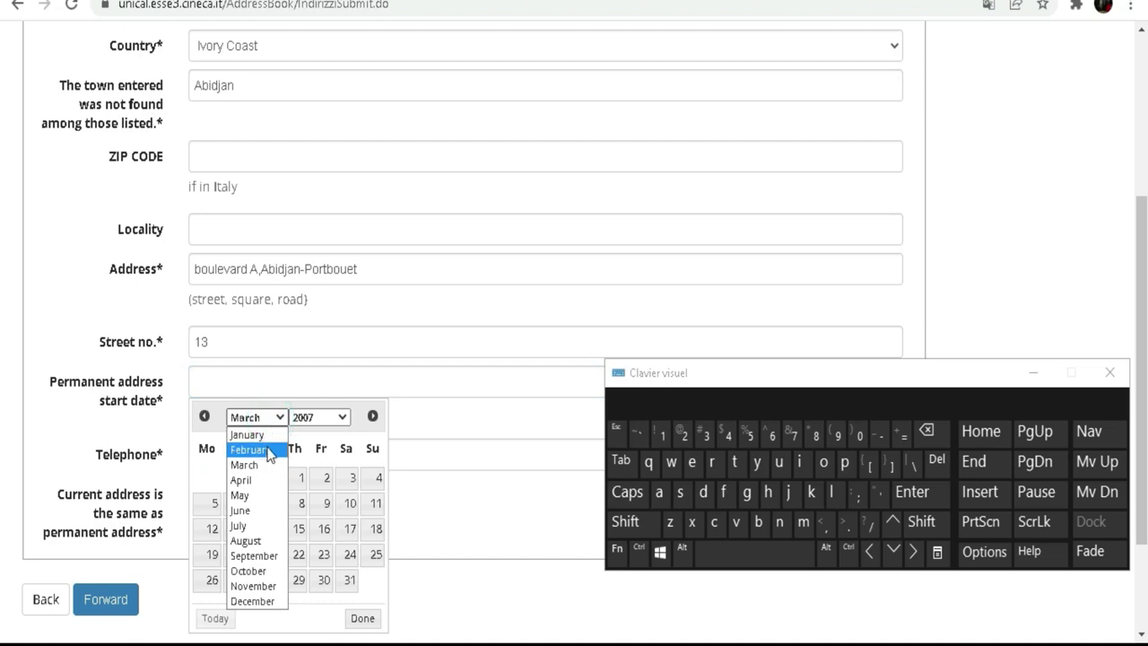
pyautogui.click(267, 449)
pyautogui.click(240, 504)
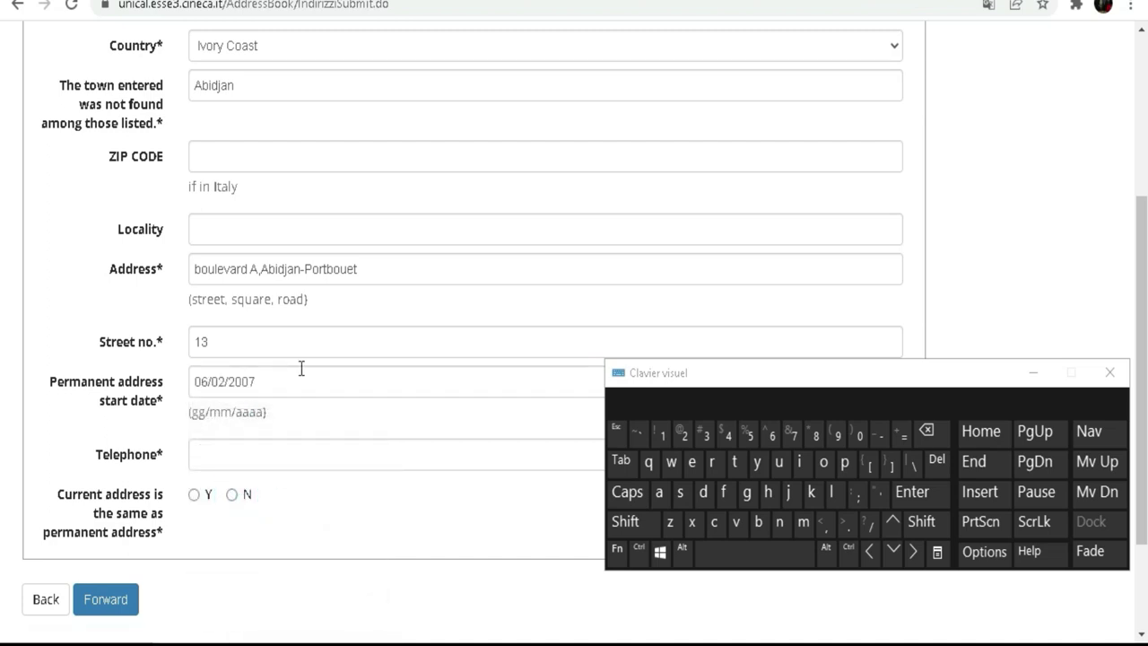
pyautogui.scroll(-3, 282, 378)
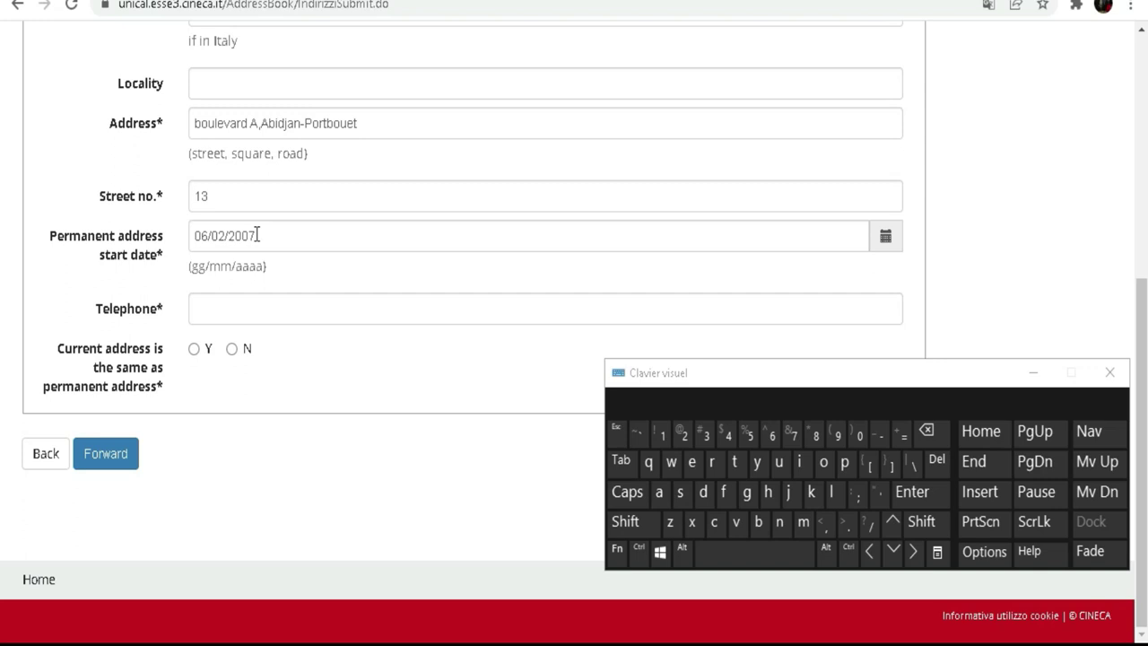
# Type the telephone number starting with +225 in the Telephone field, correcting one mistyped digit.
pyautogui.click(266, 307)
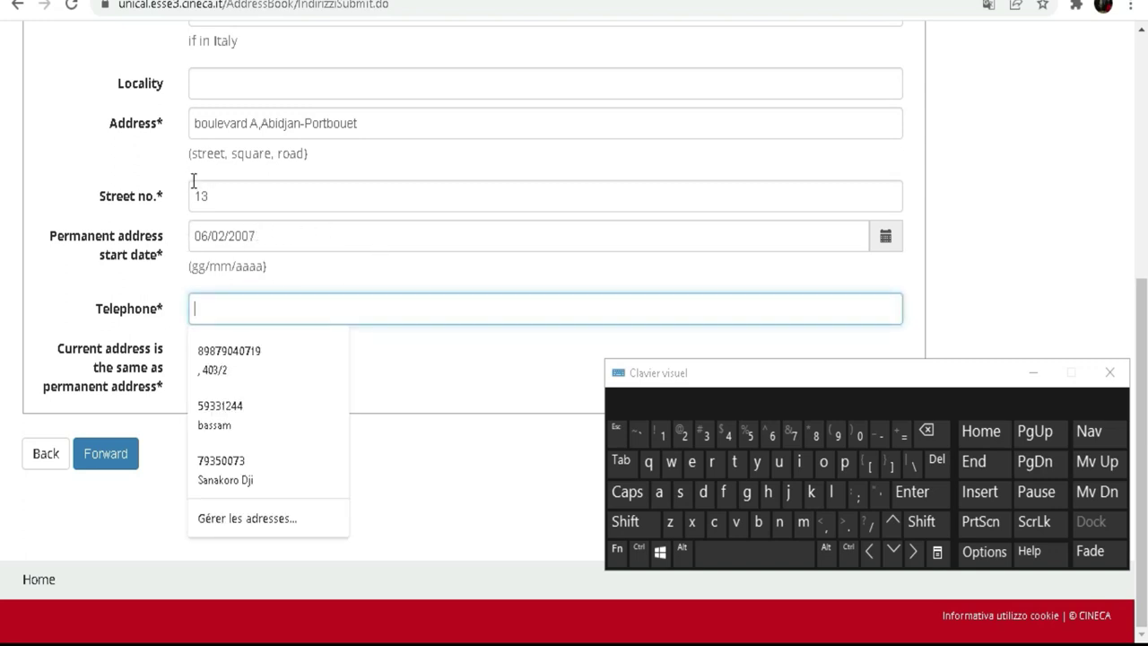
pyautogui.click(638, 521)
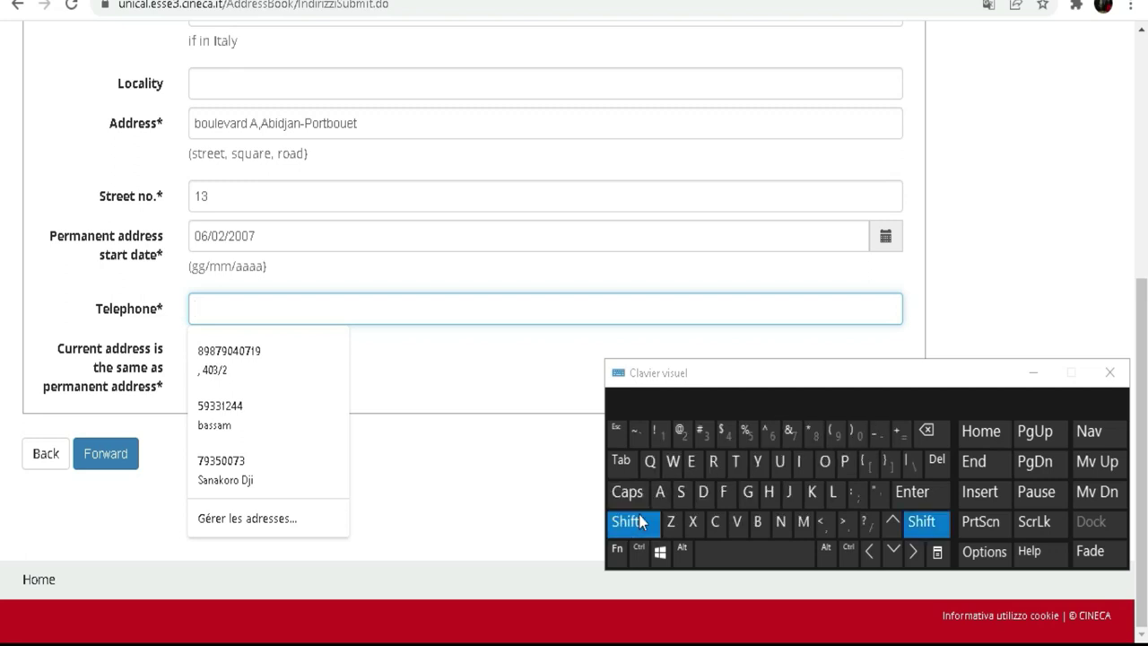
pyautogui.click(903, 429)
pyautogui.click(685, 436)
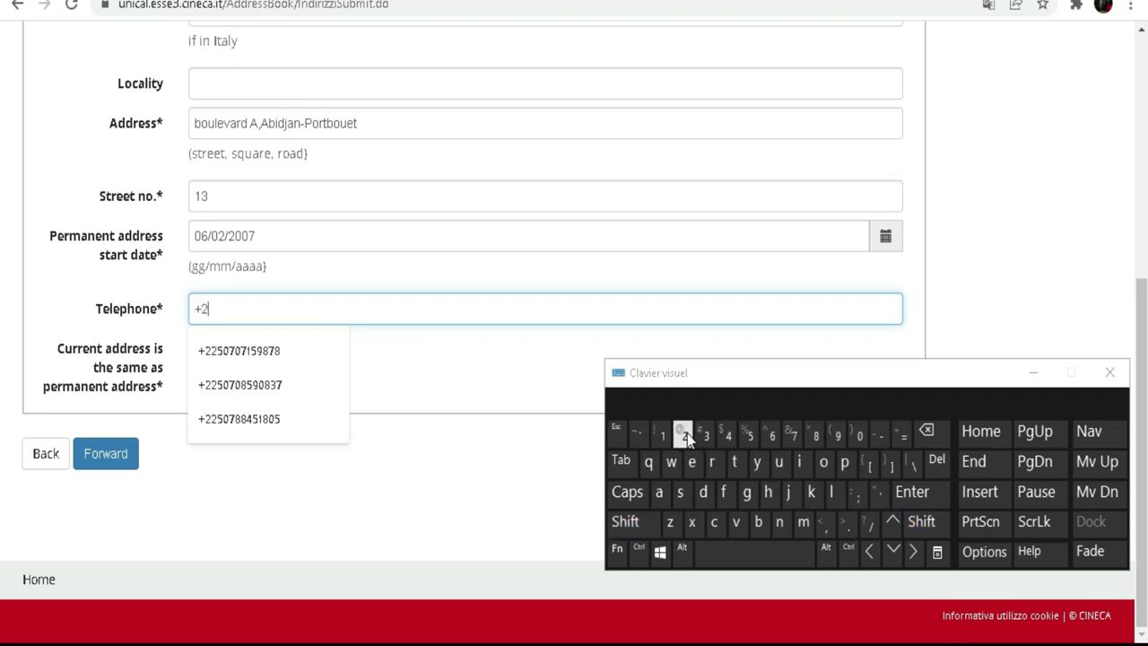
pyautogui.click(751, 438)
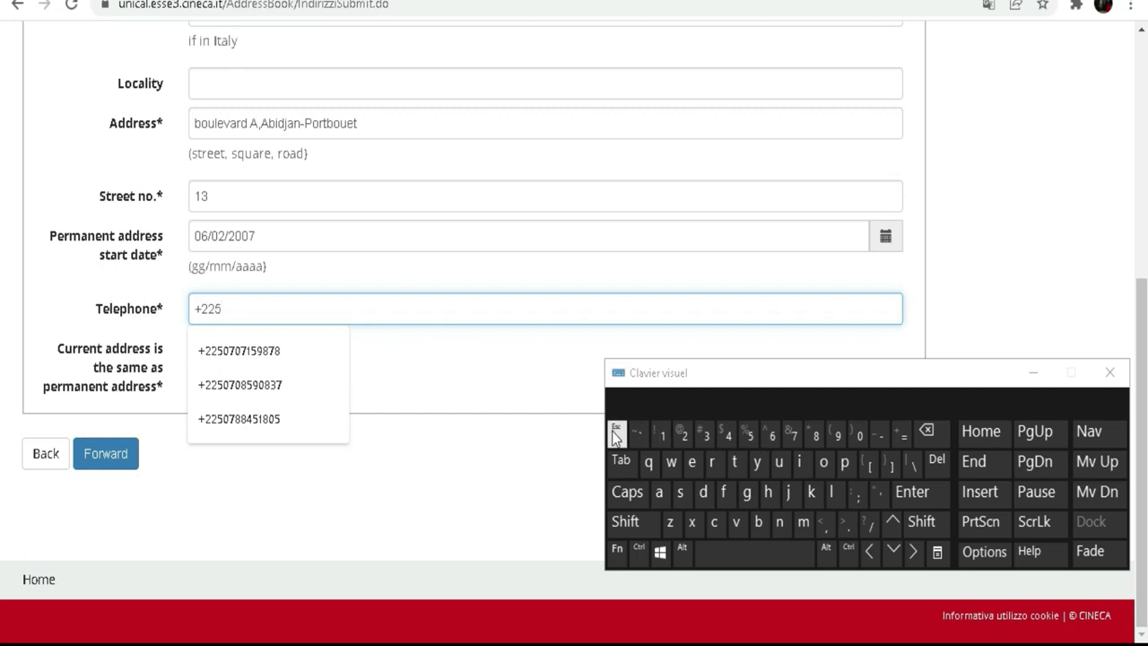
pyautogui.click(750, 436)
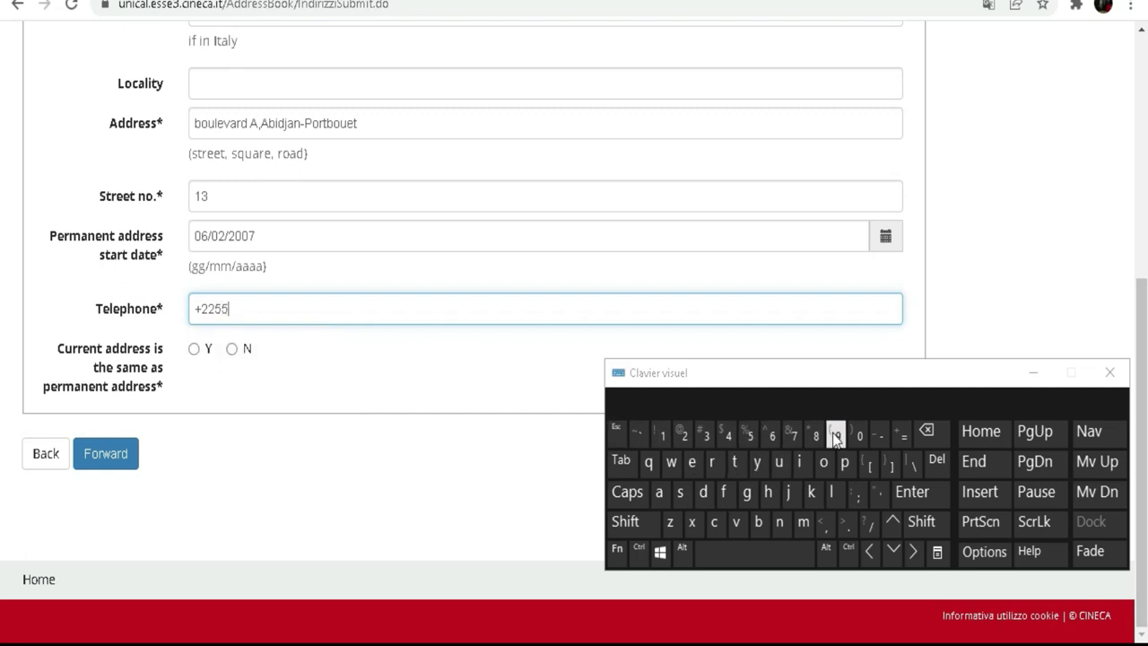
pyautogui.click(838, 436)
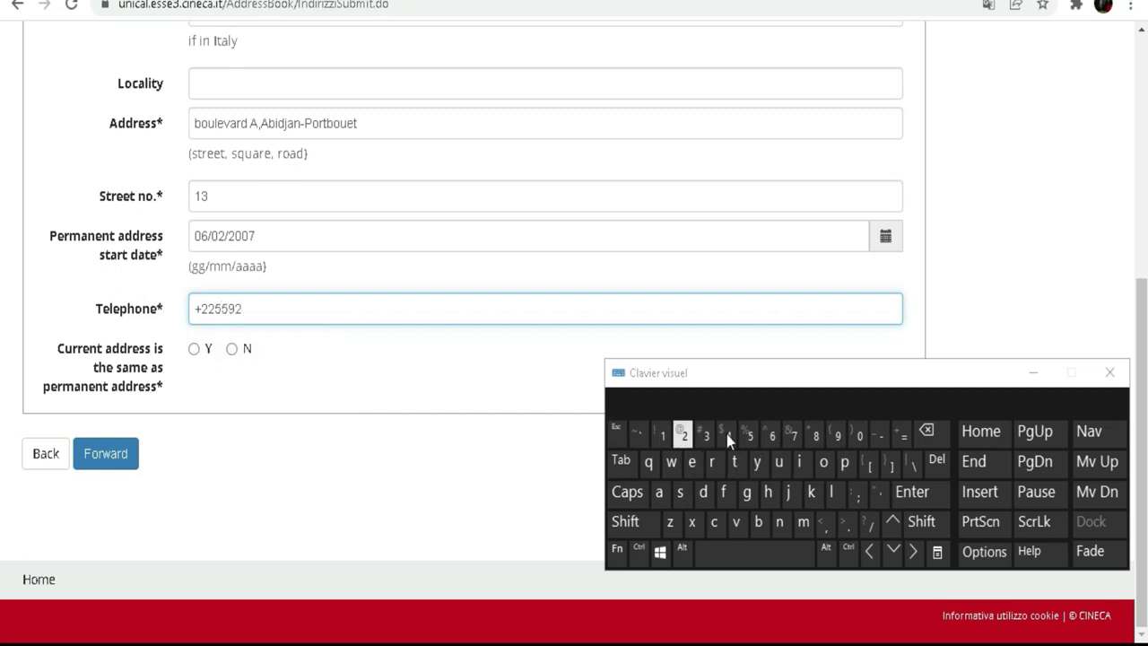
pyautogui.click(926, 431)
pyautogui.click(704, 436)
pyautogui.click(705, 436)
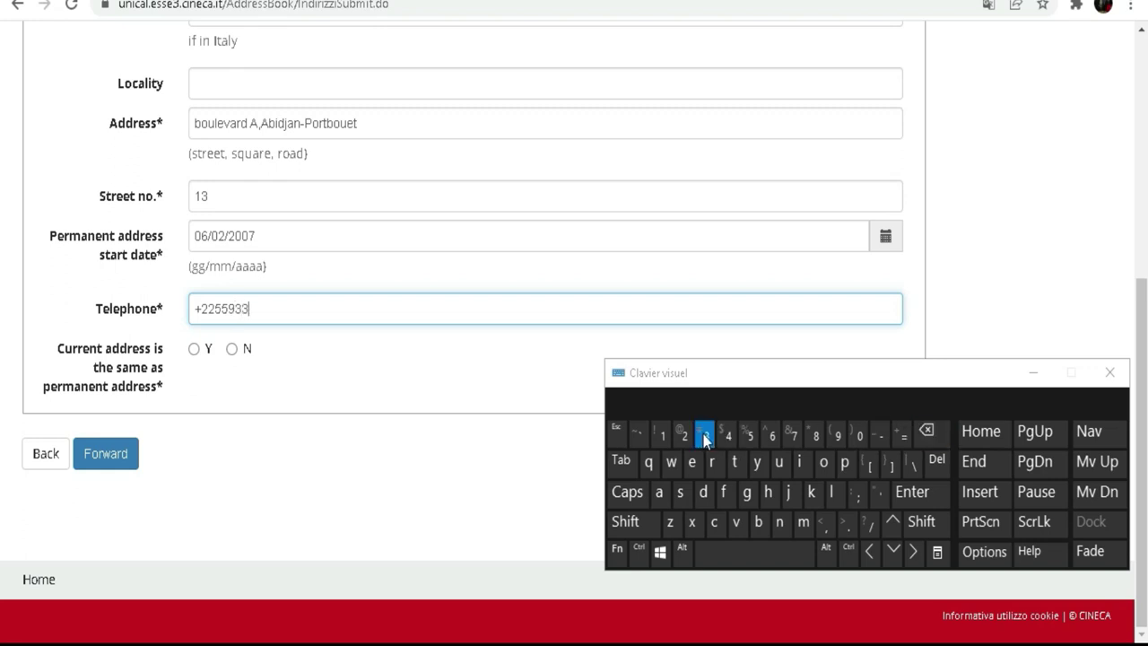
pyautogui.click(662, 435)
pyautogui.click(684, 436)
pyautogui.doubleClick(728, 436)
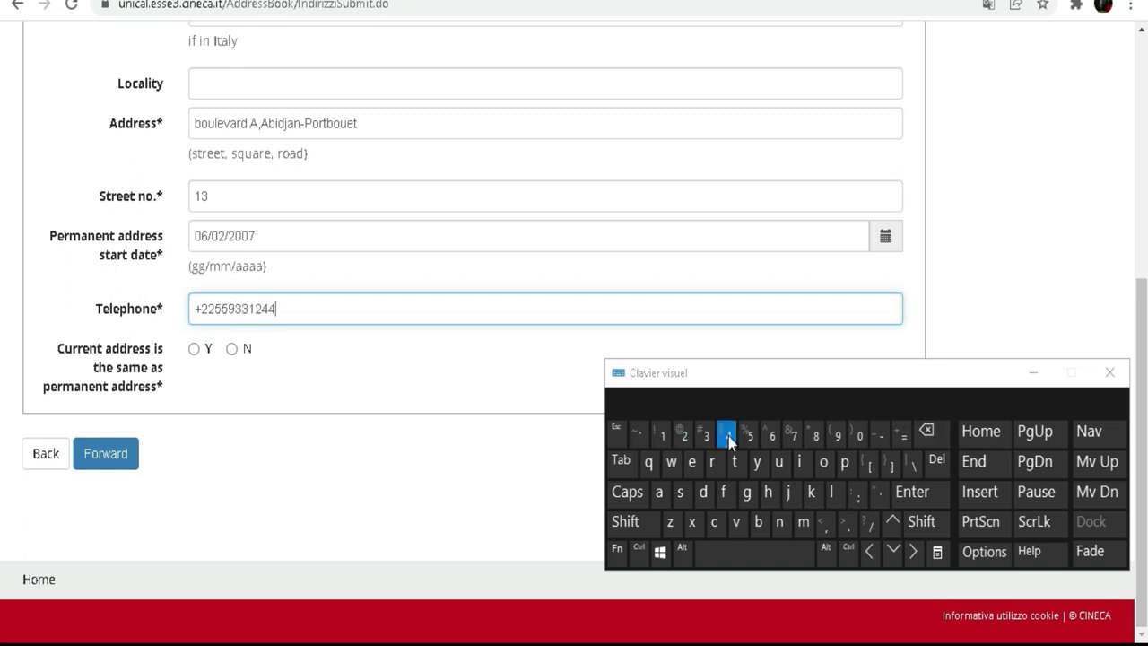
pyautogui.click(324, 387)
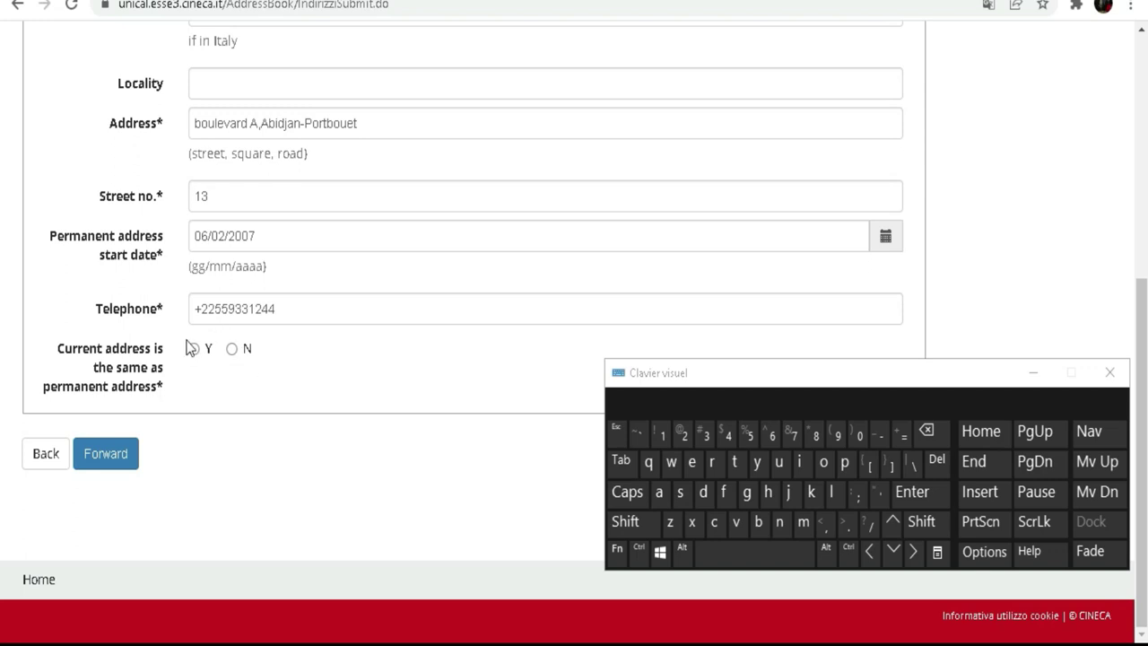
# Answer Y to 'Current address is the same as permanent address' and go Forward.
pyautogui.scroll(2, 238, 220)
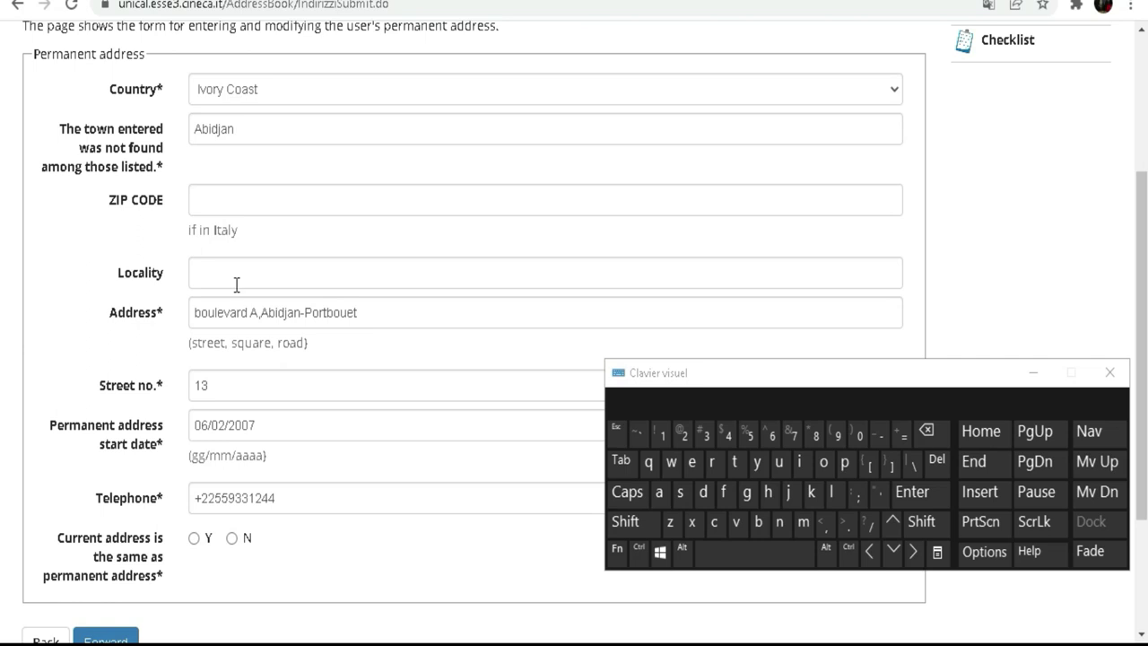
pyautogui.scroll(-2, 236, 284)
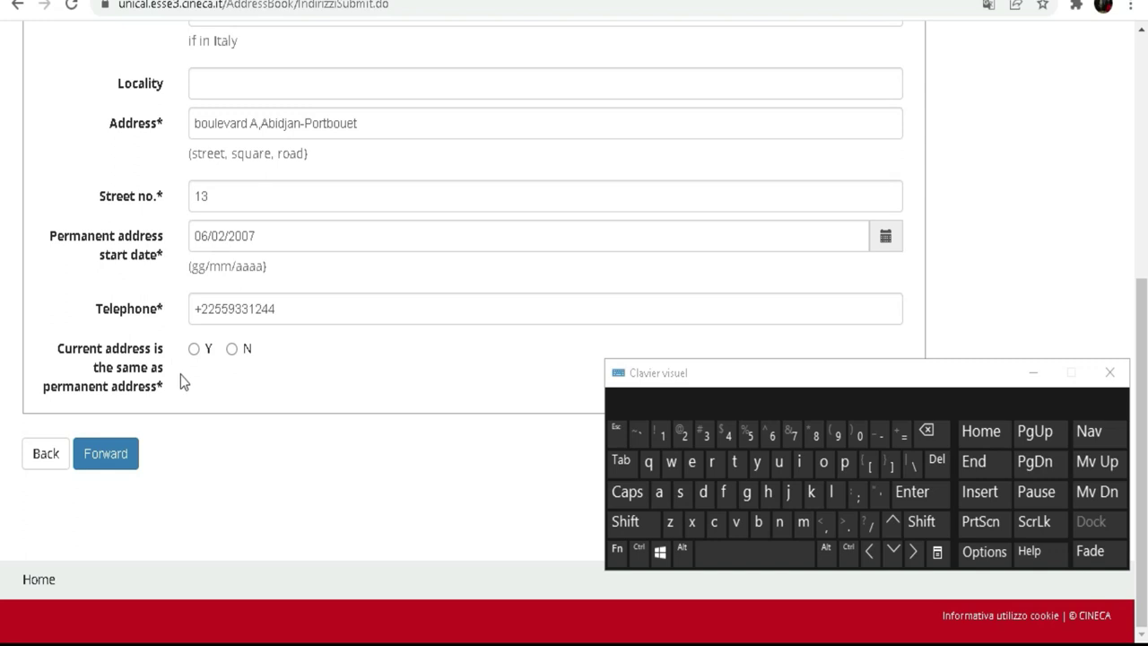
pyautogui.click(194, 347)
pyautogui.click(232, 348)
pyautogui.click(194, 349)
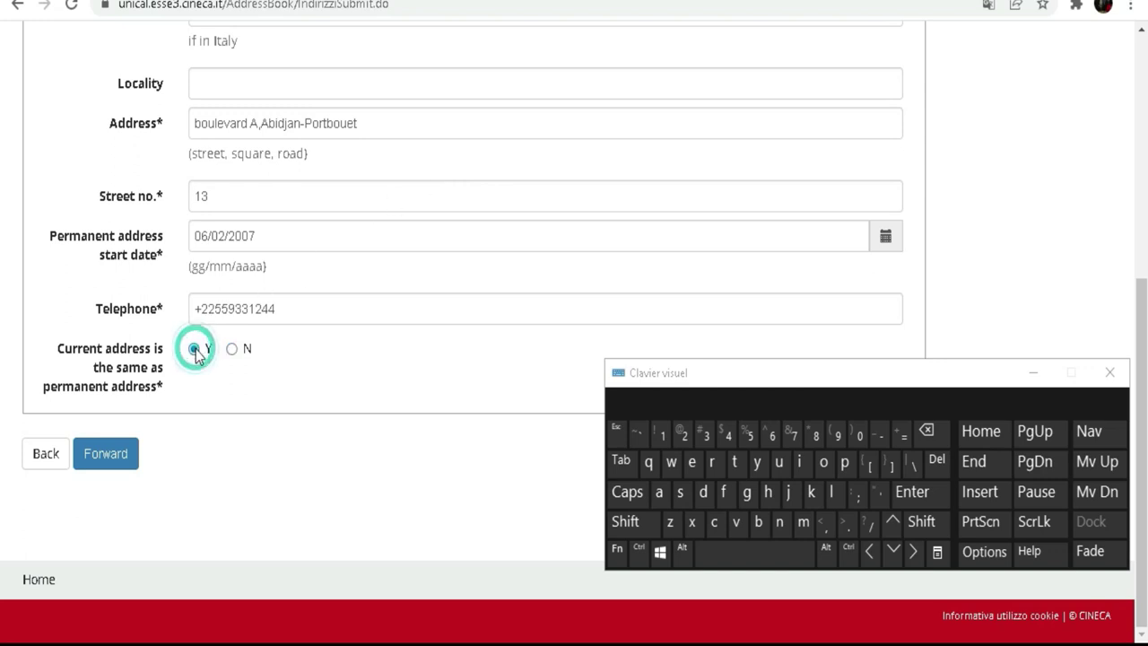
pyautogui.click(114, 458)
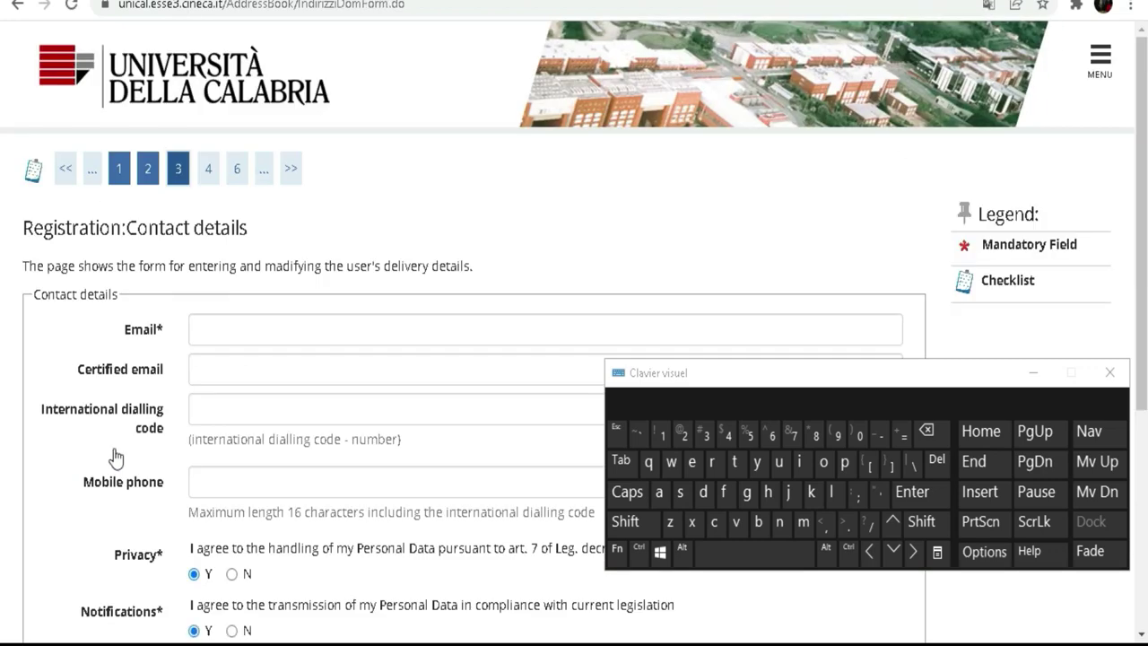
# Type the user-name part of the e-mail address in the Email field.
pyautogui.scroll(-2, 239, 315)
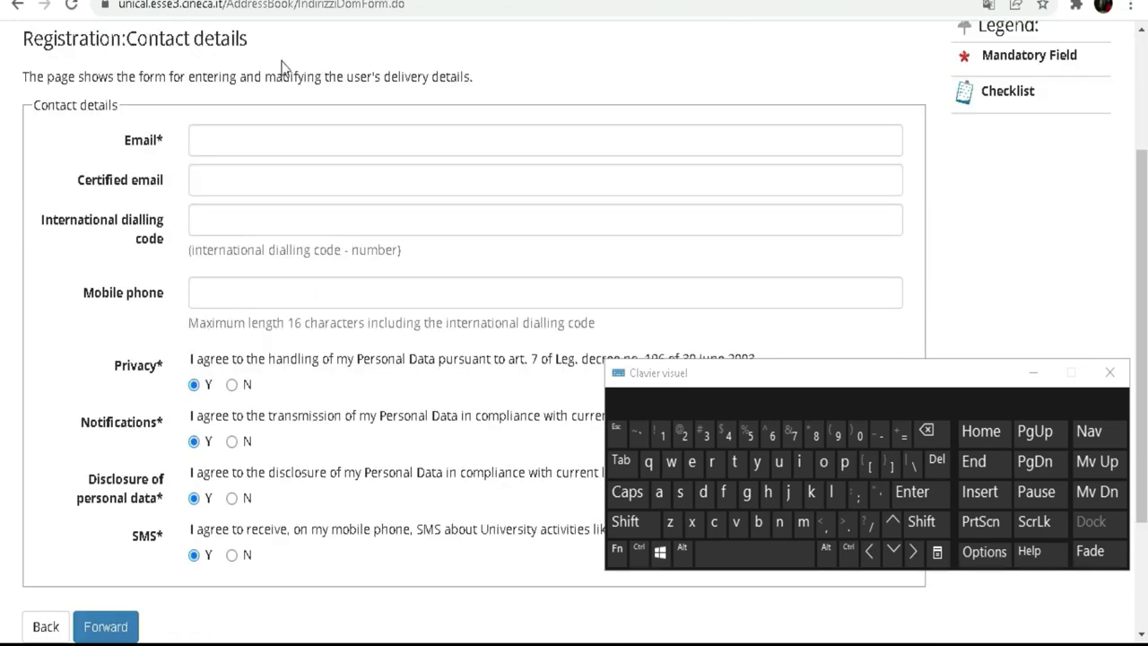
pyautogui.click(231, 133)
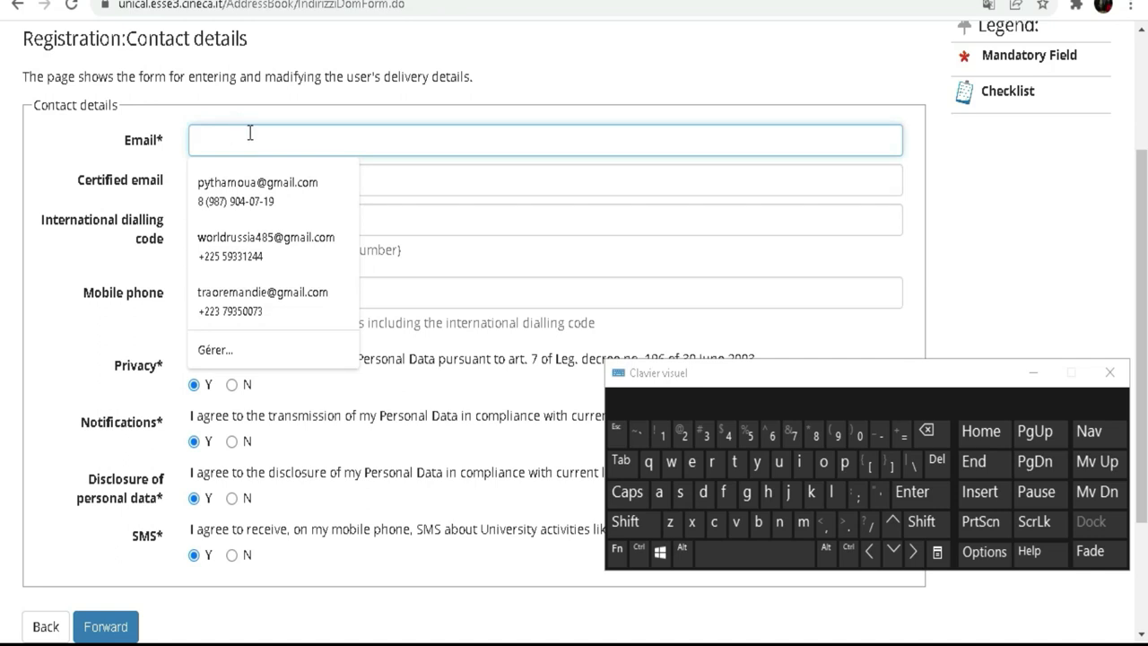
pyautogui.click(77, 133)
pyautogui.click(73, 175)
pyautogui.click(339, 145)
pyautogui.click(802, 521)
pyautogui.click(823, 464)
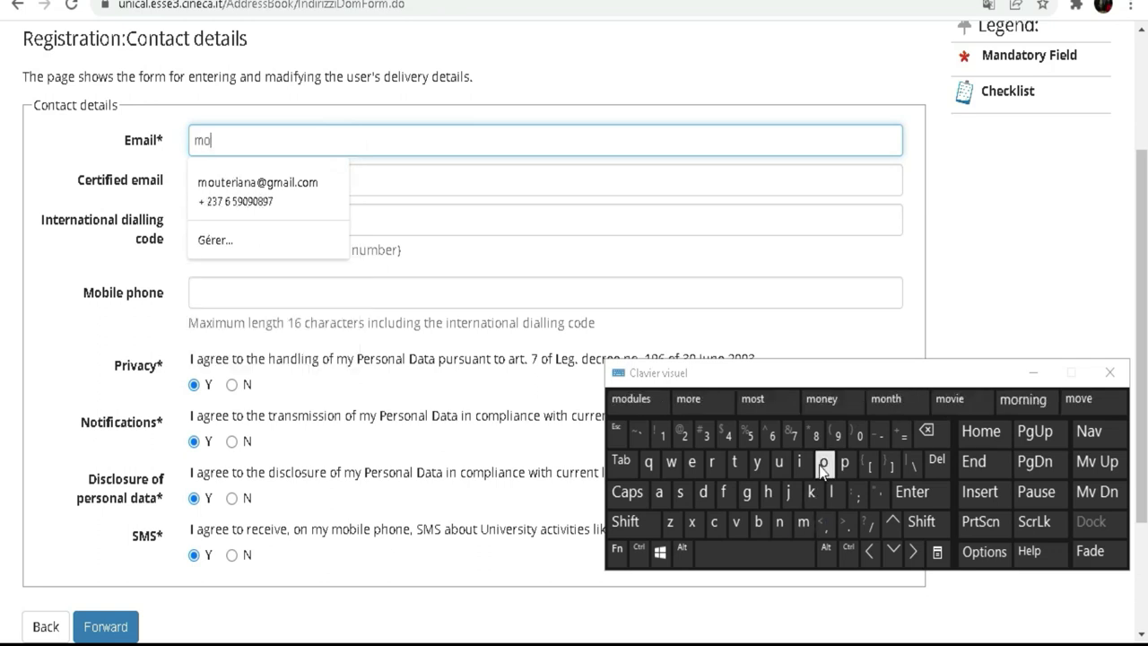
pyautogui.click(779, 521)
pyautogui.click(702, 491)
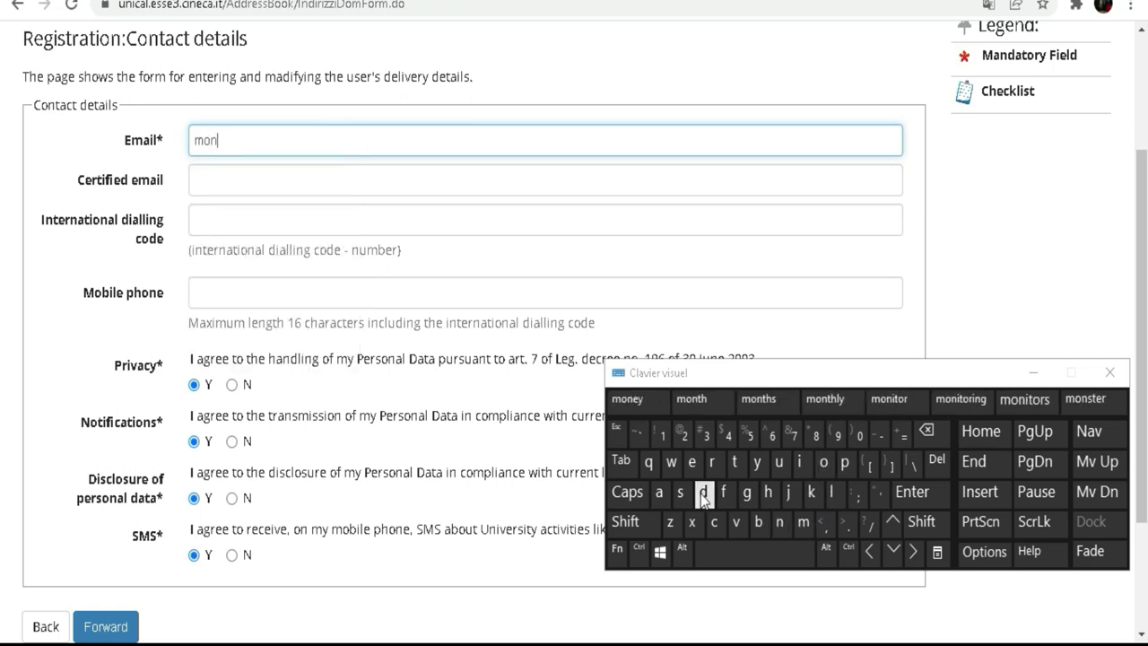
pyautogui.click(691, 461)
pyautogui.click(761, 520)
pyautogui.click(823, 461)
pyautogui.click(786, 468)
pyautogui.click(711, 463)
pyautogui.click(683, 491)
pyautogui.click(689, 464)
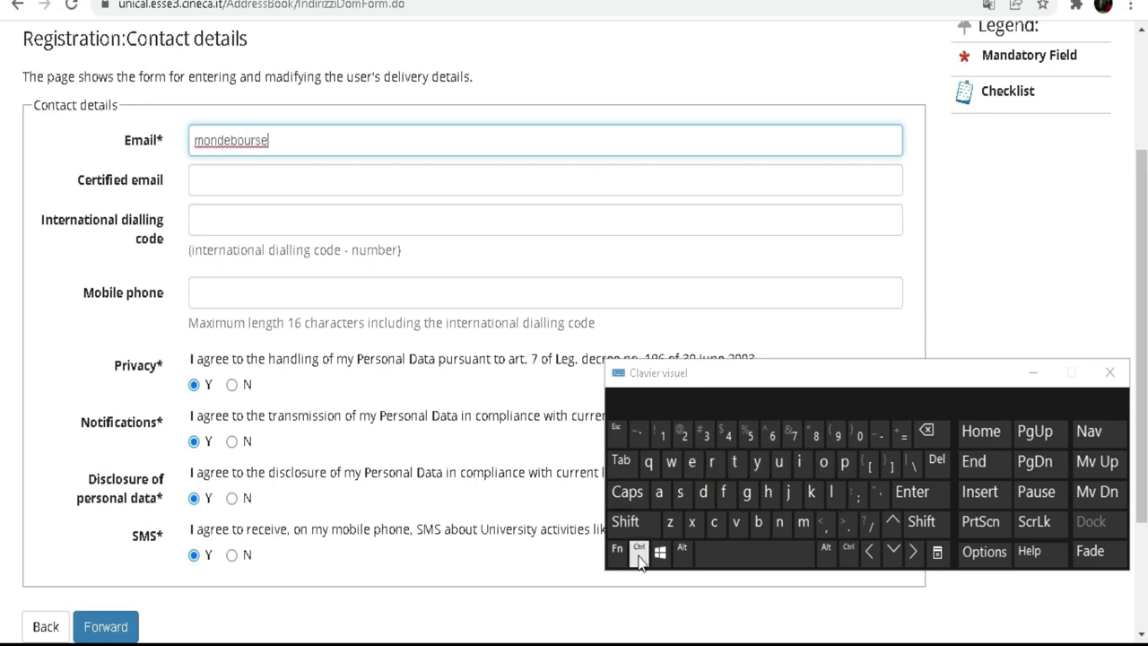
# Complete the e-mail address with the @ sign and its domain.
pyautogui.click(625, 521)
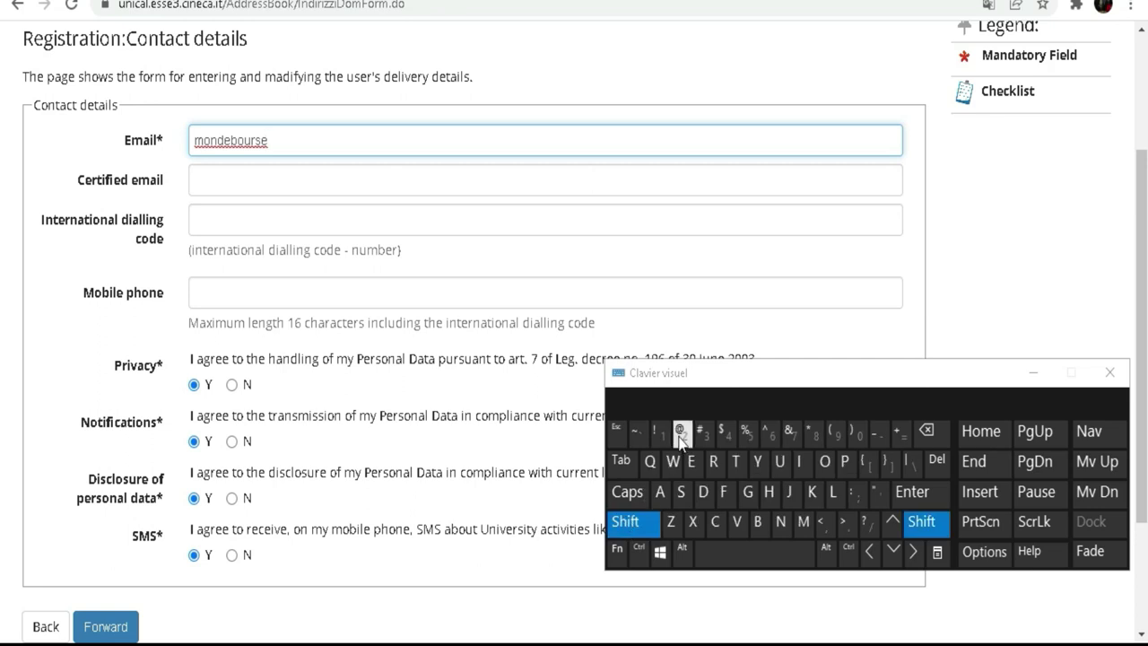
pyautogui.click(680, 434)
pyautogui.click(747, 492)
pyautogui.click(802, 521)
pyautogui.click(659, 491)
pyautogui.click(802, 461)
pyautogui.click(831, 491)
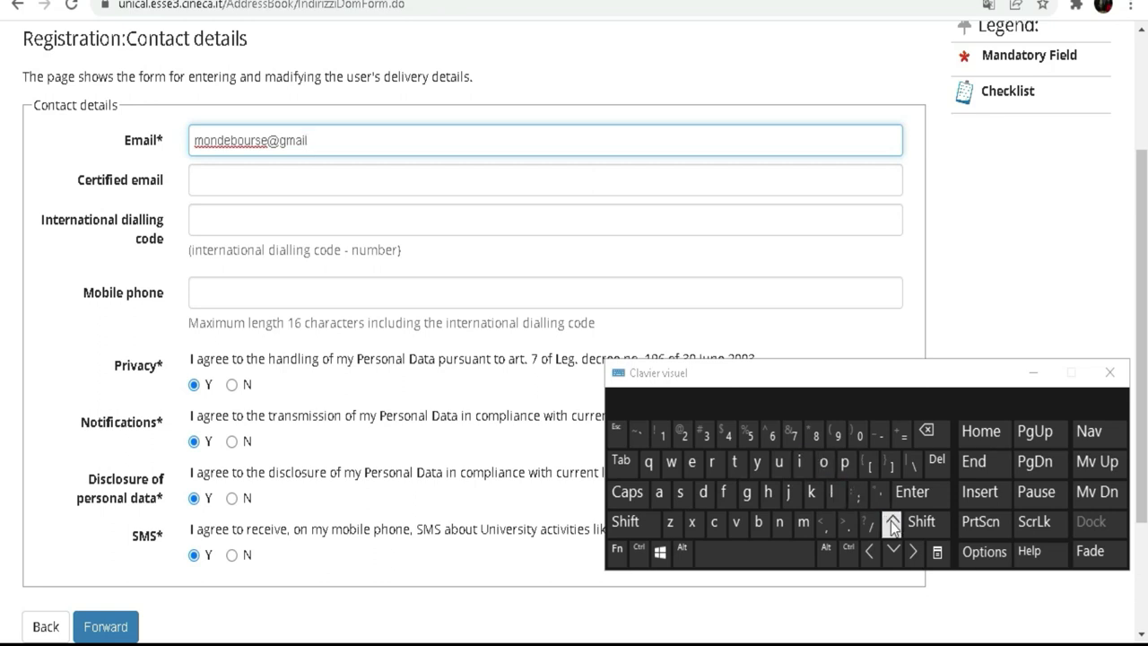
pyautogui.click(843, 522)
pyautogui.click(714, 521)
pyautogui.click(823, 461)
pyautogui.click(803, 523)
pyautogui.click(239, 180)
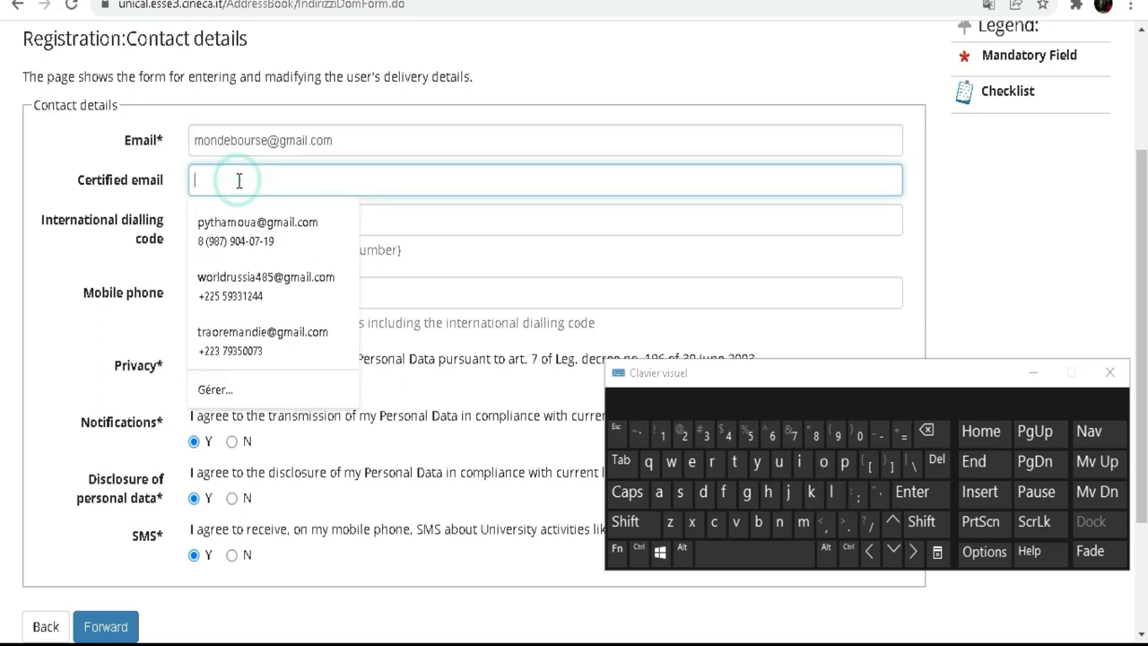
# Type the same e-mail address into the Certified email field.
pyautogui.click(804, 525)
pyautogui.click(824, 461)
pyautogui.click(781, 523)
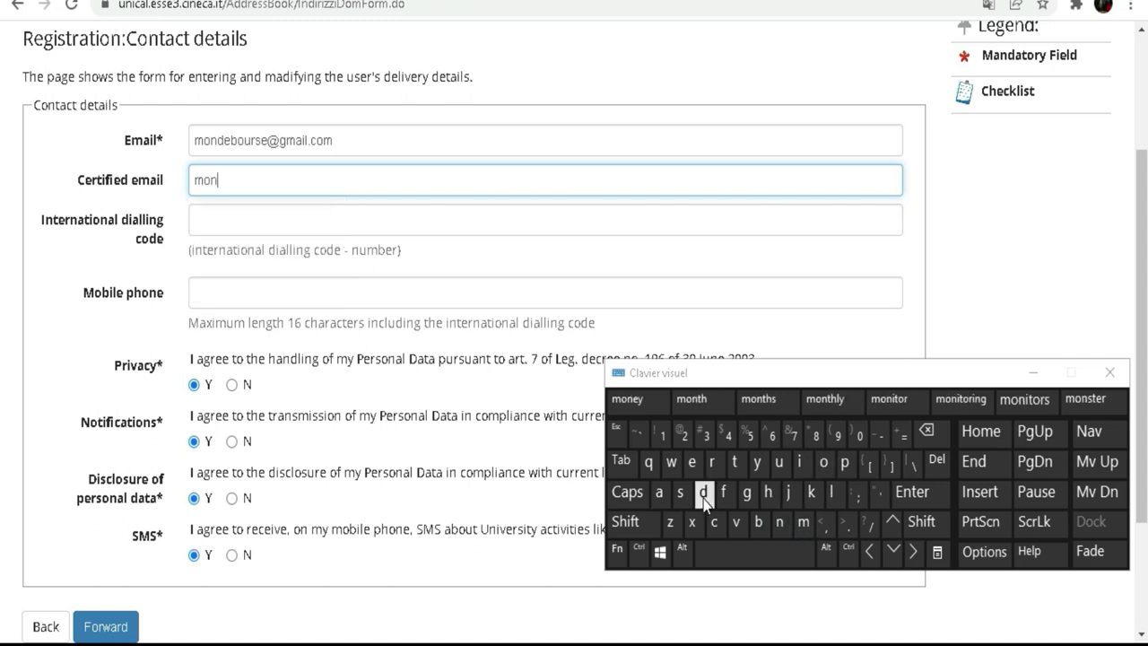
pyautogui.click(704, 492)
pyautogui.click(692, 461)
pyautogui.click(758, 521)
pyautogui.click(823, 461)
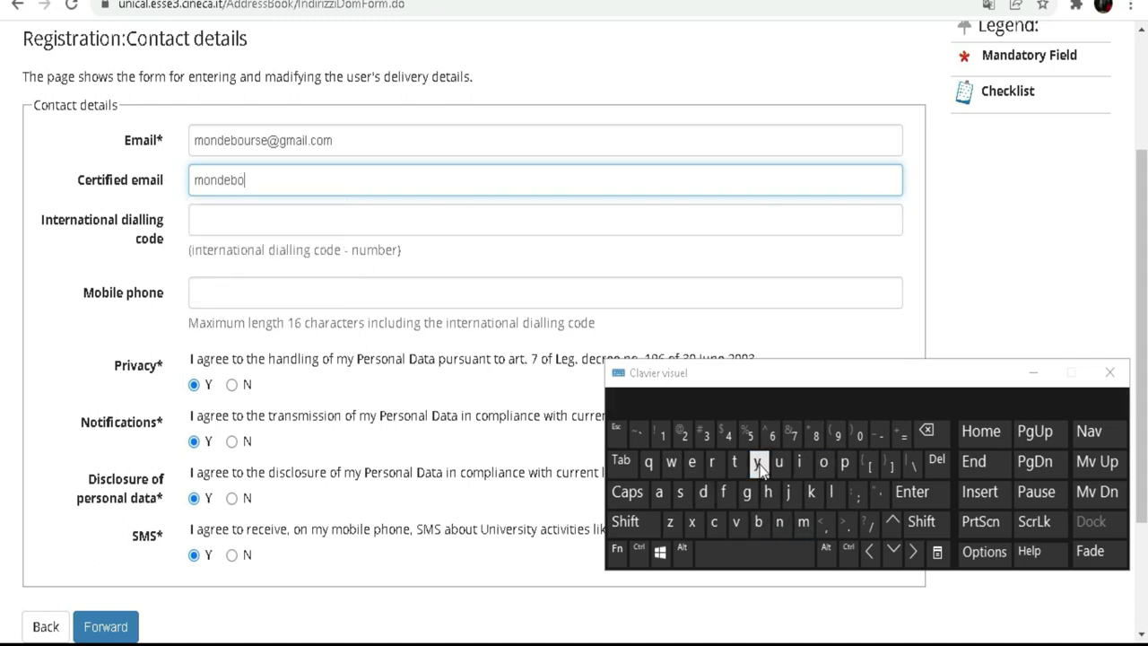
pyautogui.click(778, 461)
pyautogui.click(711, 462)
pyautogui.click(682, 493)
pyautogui.click(691, 461)
pyautogui.click(625, 521)
pyautogui.click(680, 434)
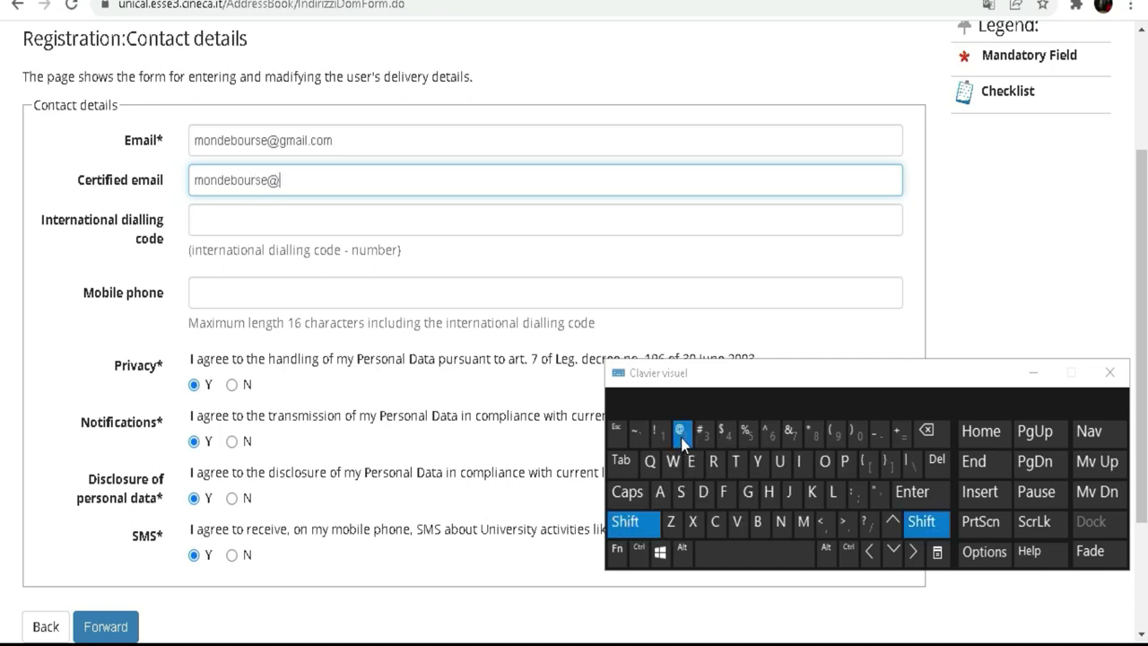
pyautogui.click(747, 492)
pyautogui.click(802, 521)
pyautogui.click(657, 493)
pyautogui.click(798, 464)
pyautogui.click(832, 495)
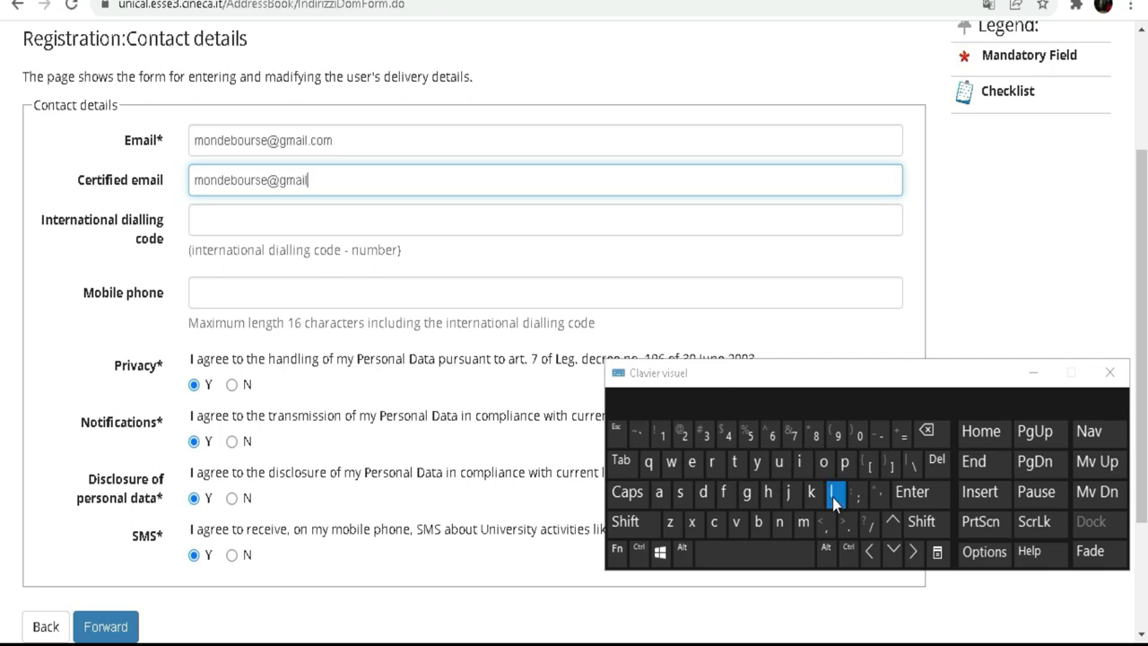
pyautogui.click(846, 527)
pyautogui.click(719, 517)
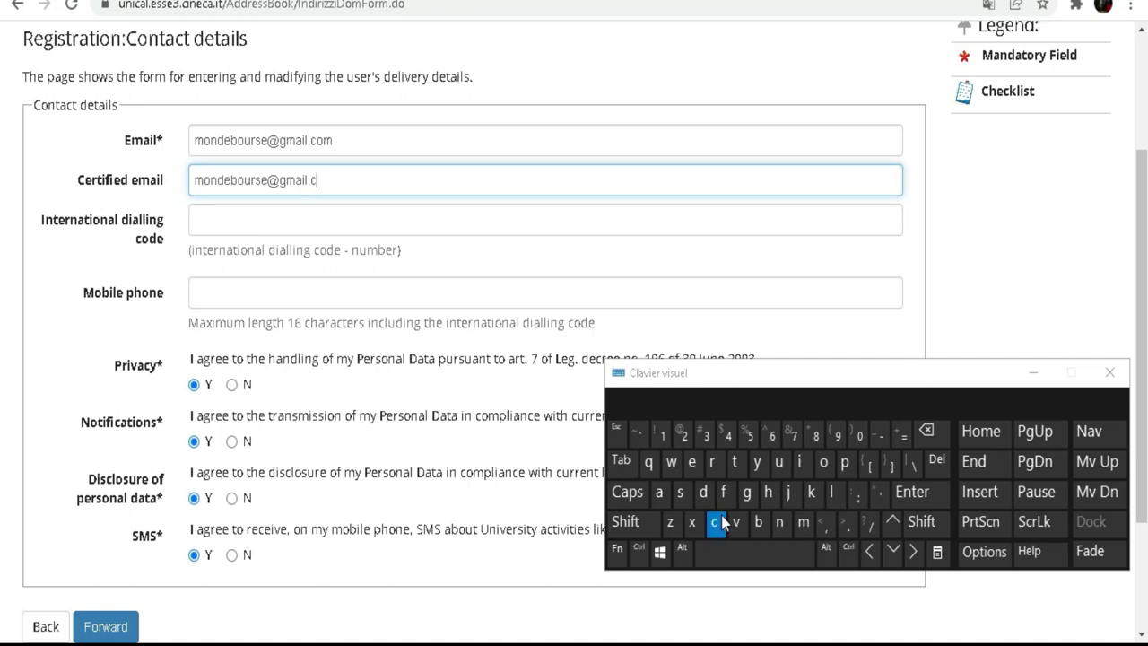
pyautogui.click(804, 521)
# Set the international dialling code to +225 and begin the mobile phone number.
pyautogui.click(222, 216)
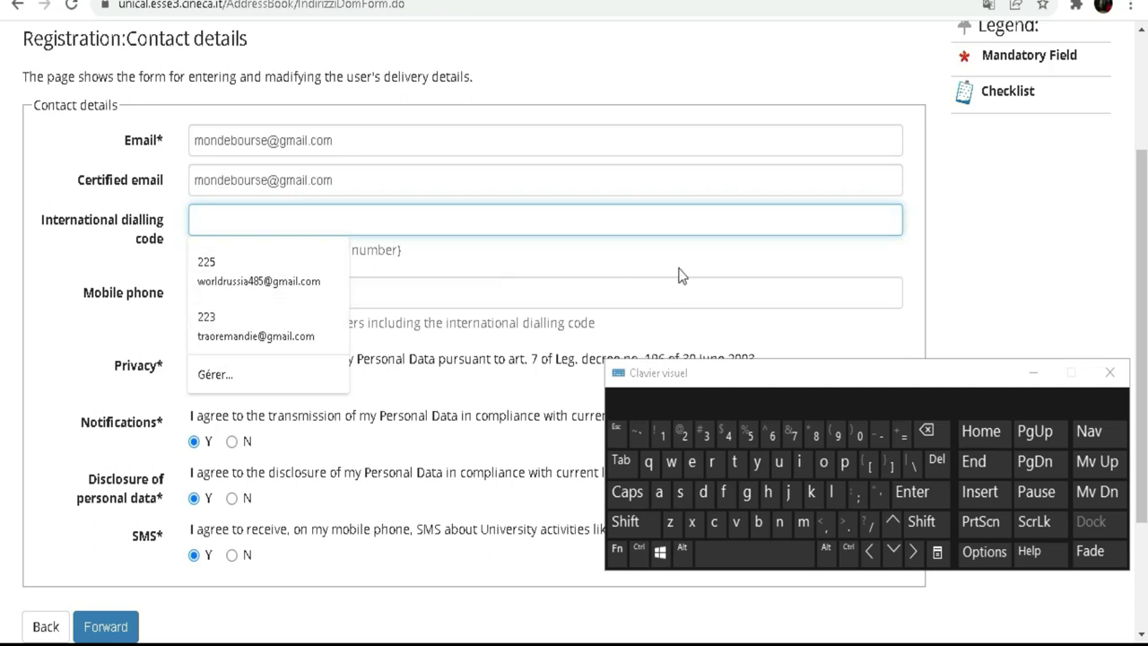
pyautogui.click(636, 526)
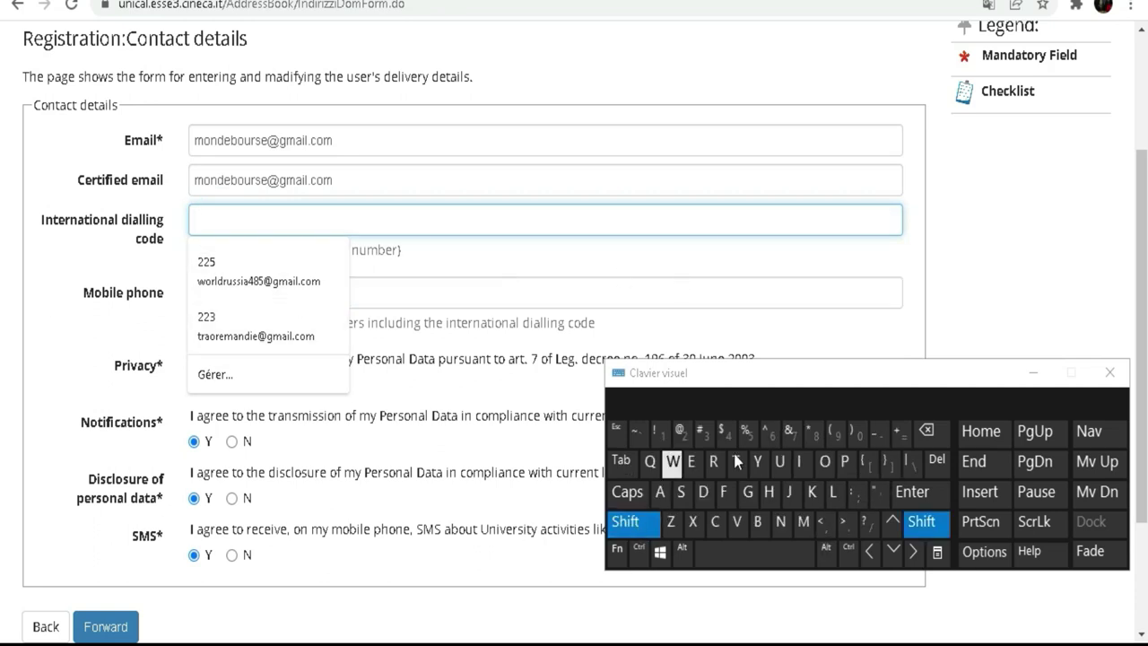
pyautogui.click(898, 432)
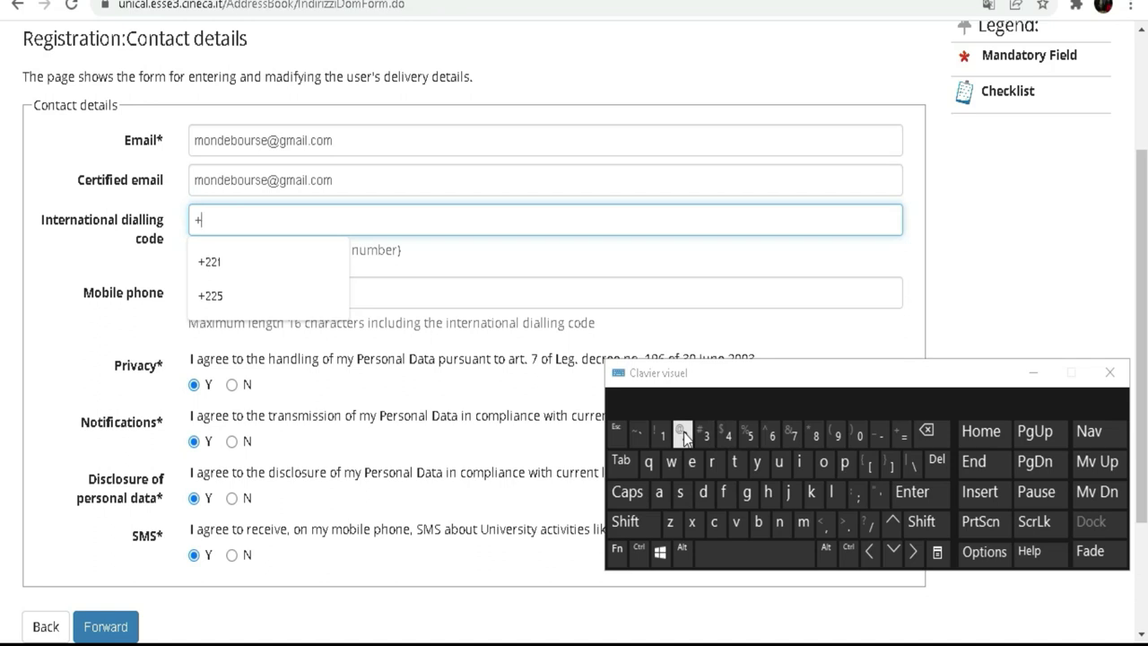
pyautogui.write('225')
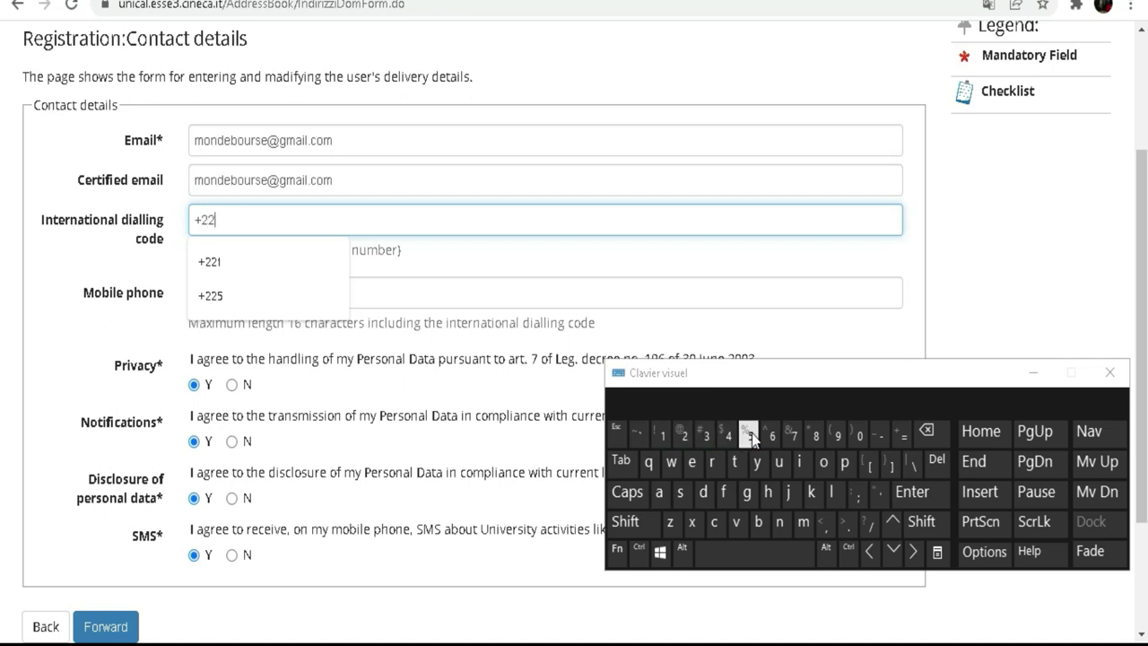
pyautogui.click(750, 435)
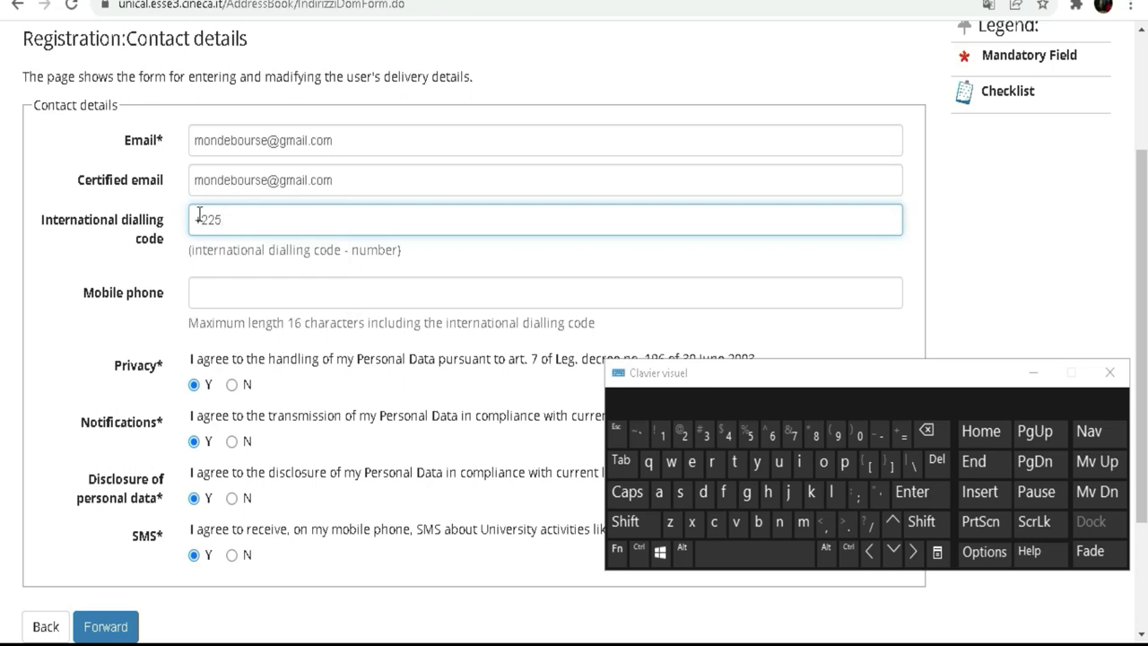
pyautogui.click(253, 286)
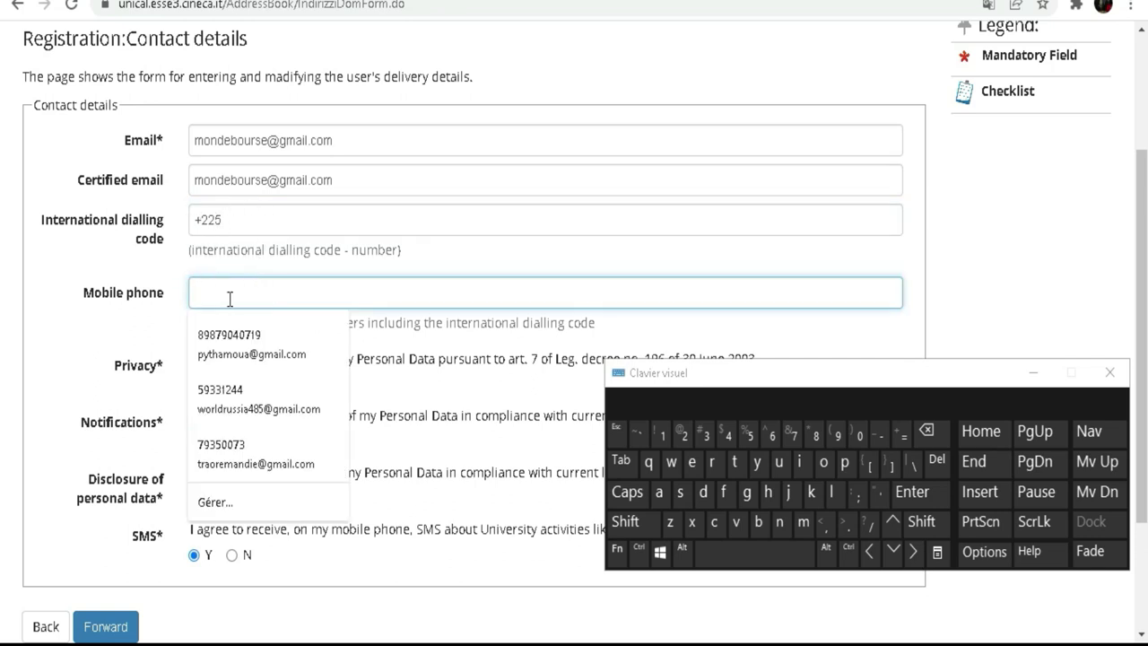
pyautogui.click(754, 437)
# Finish the mobile number, move the on-screen keyboard aside and dismiss the site notification.
pyautogui.click(839, 441)
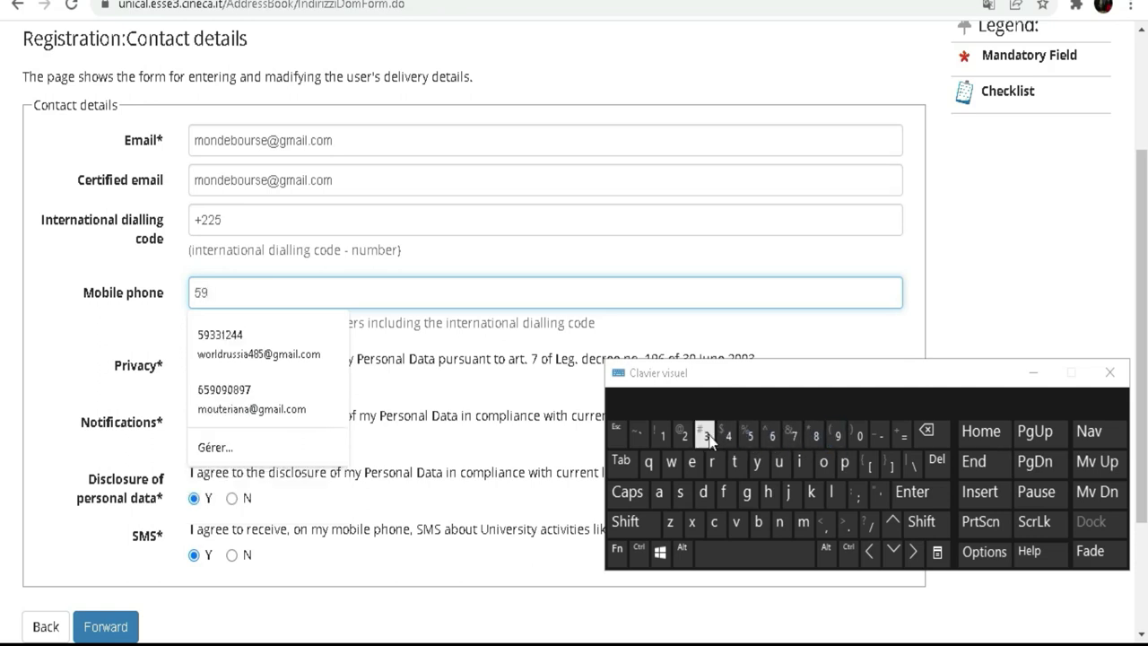
pyautogui.click(706, 437)
pyautogui.click(705, 437)
pyautogui.click(661, 437)
pyautogui.click(683, 439)
pyautogui.click(722, 440)
pyautogui.click(723, 440)
pyautogui.moveTo(807, 387); pyautogui.dragTo(653, 229)
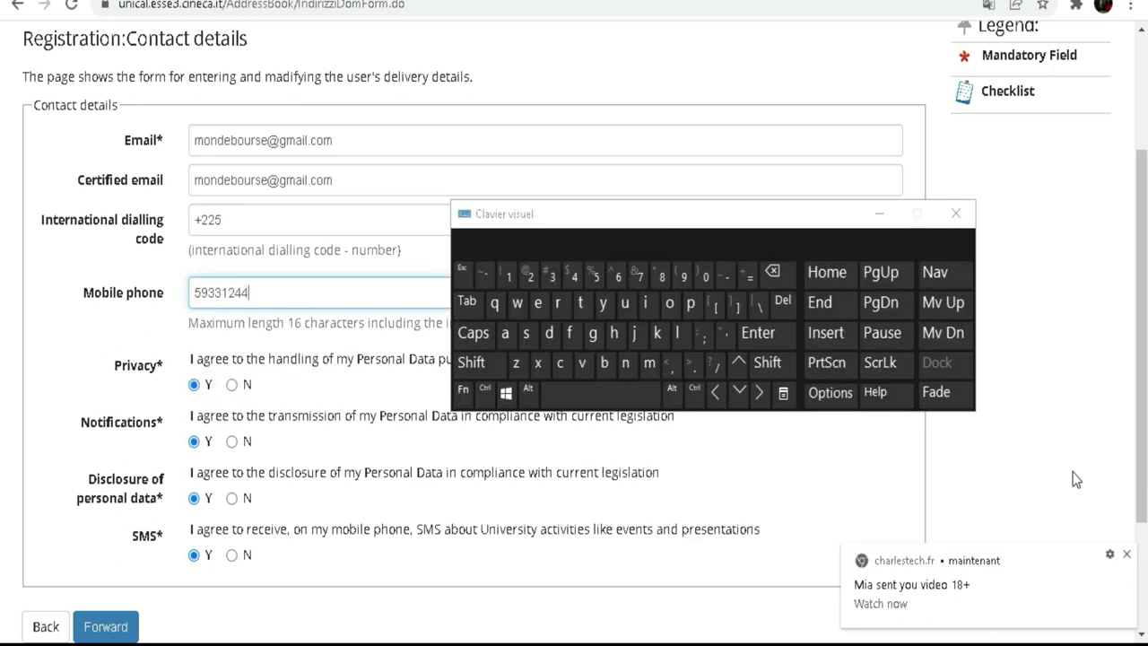
pyautogui.click(1128, 556)
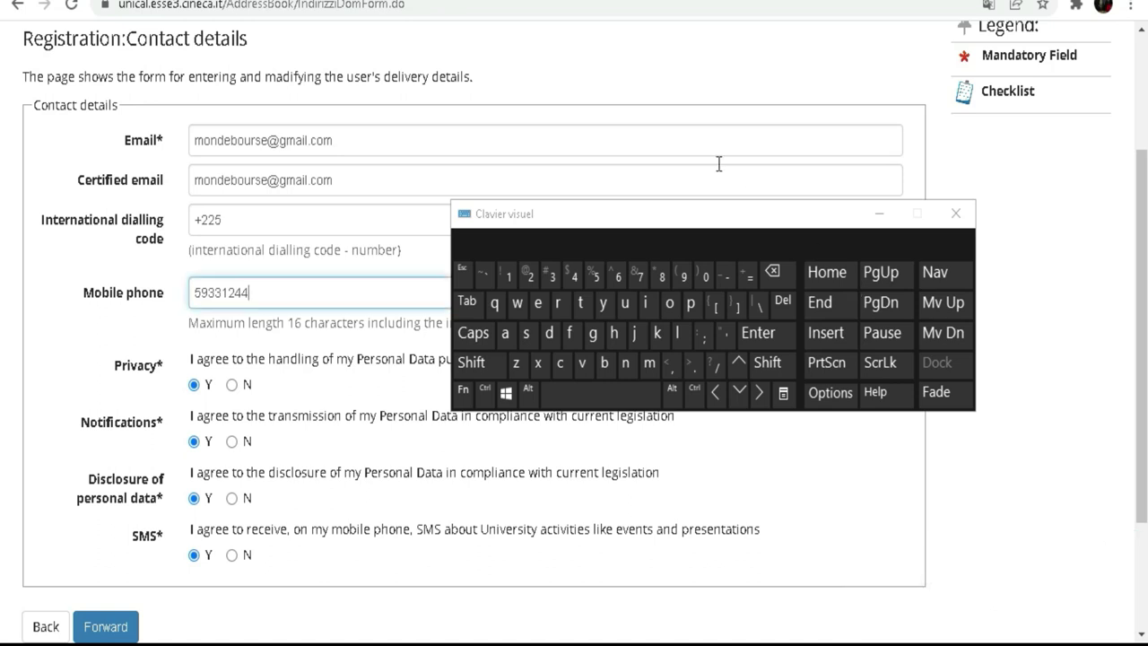
pyautogui.moveTo(674, 222); pyautogui.dragTo(825, 237)
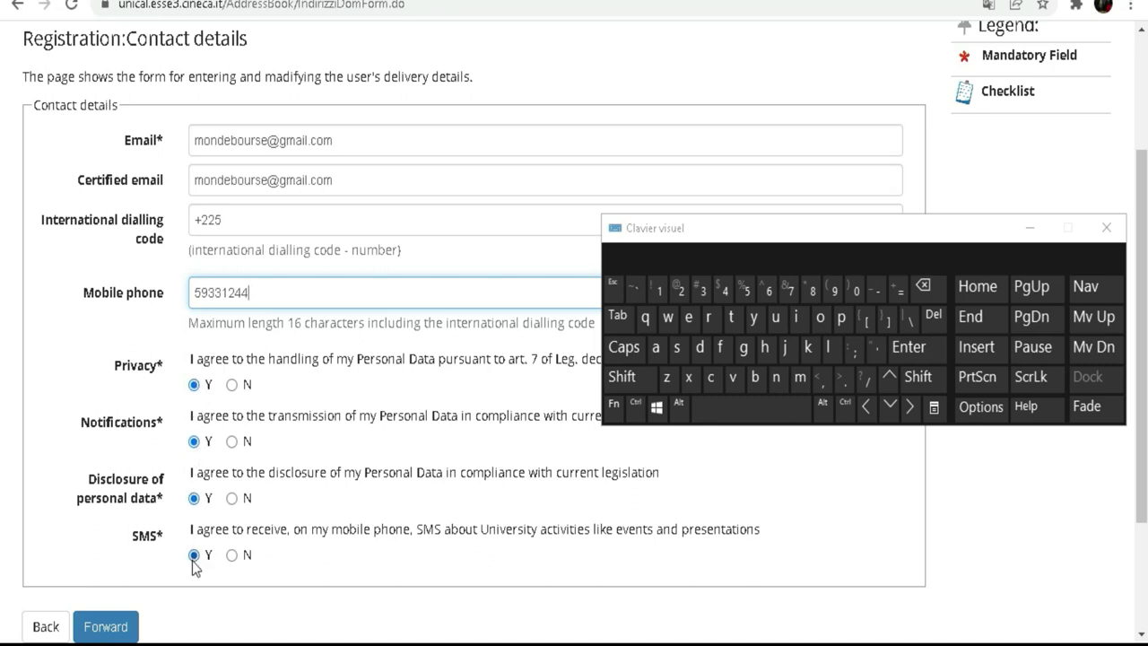
# Move the on-screen keyboard out of the way and submit the contact details with Forward.
pyautogui.scroll(-1, 272, 289)
pyautogui.scroll(-1, 272, 289)
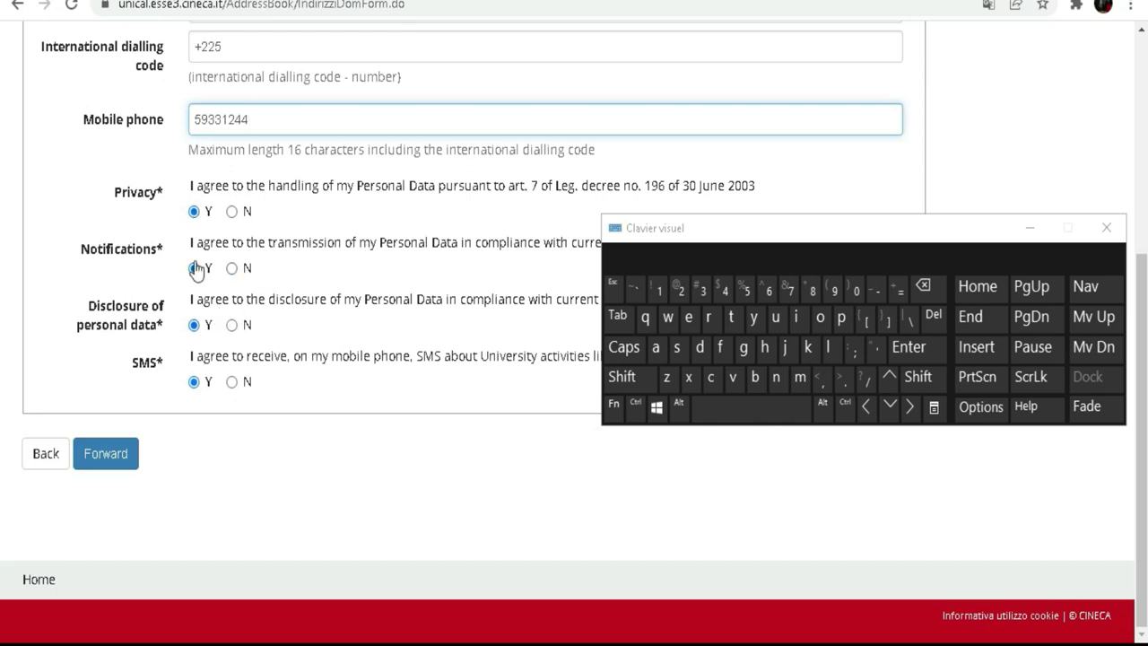
pyautogui.moveTo(825, 231); pyautogui.dragTo(851, 408)
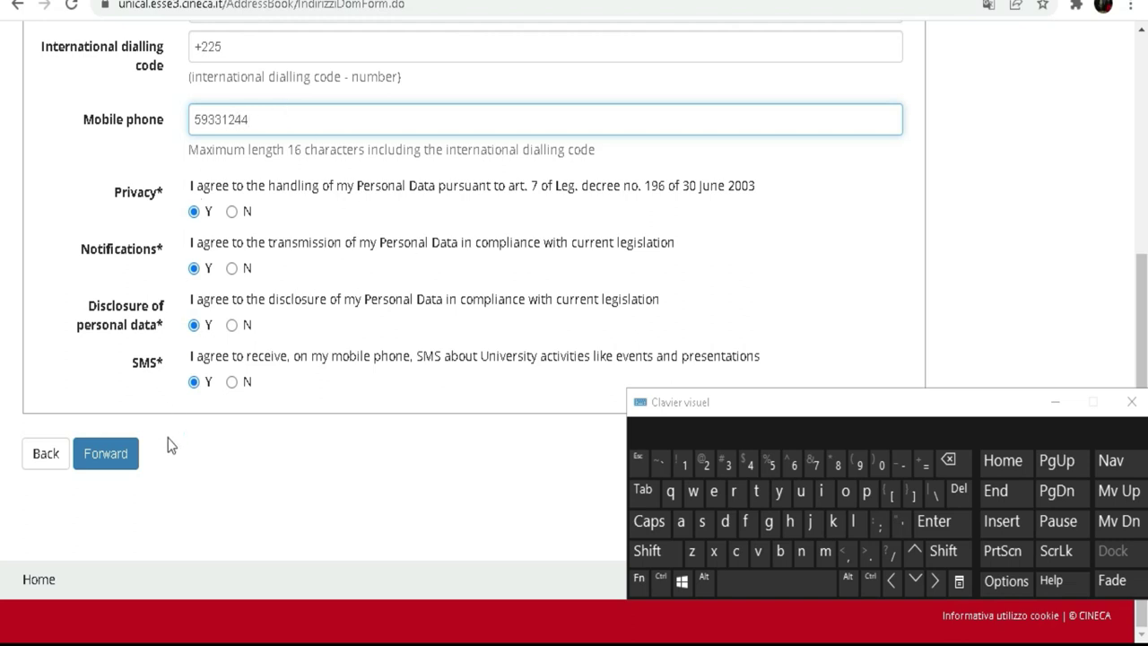
pyautogui.click(117, 468)
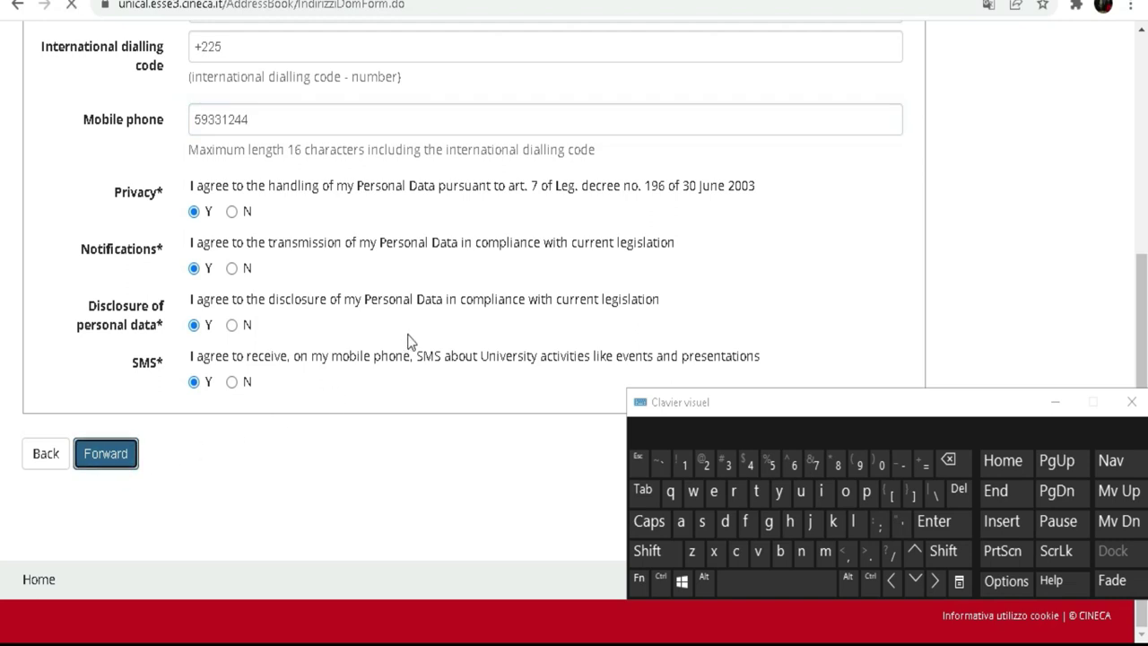
pyautogui.scroll(-3, 365, 190)
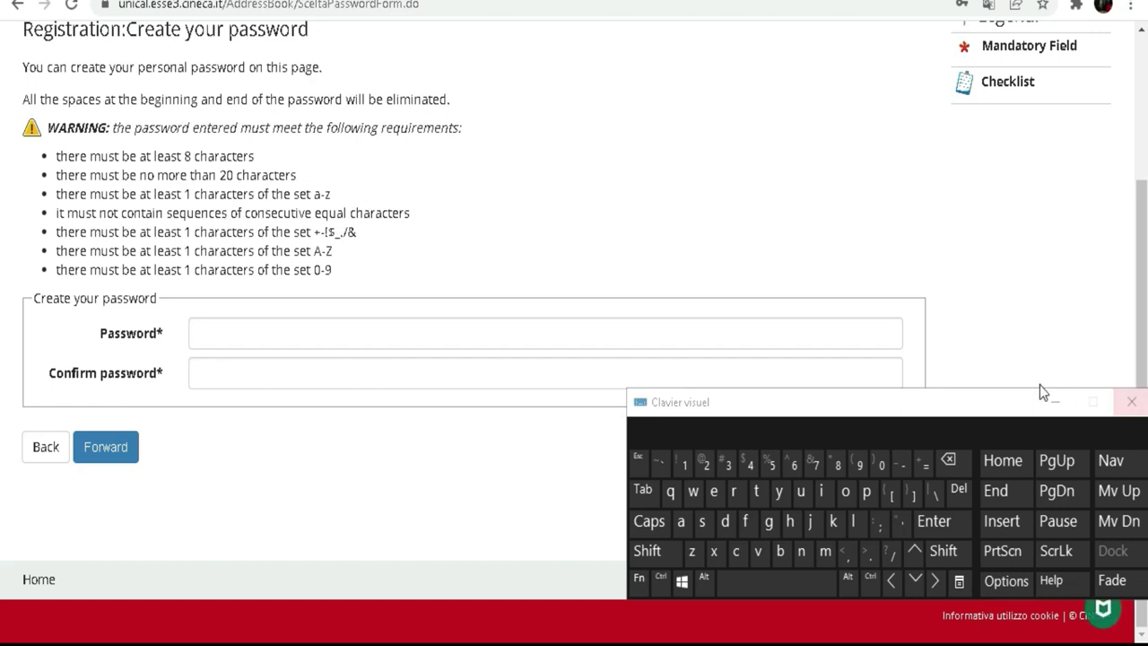
pyautogui.moveTo(974, 405); pyautogui.dragTo(789, 160)
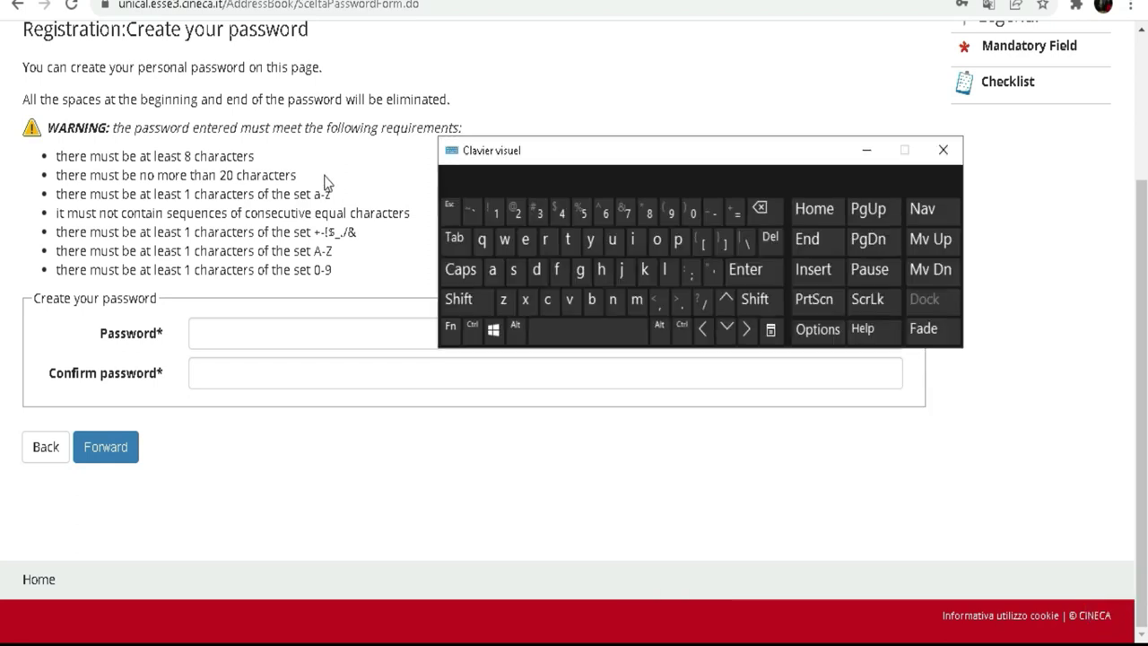
pyautogui.moveTo(587, 160); pyautogui.dragTo(627, 223)
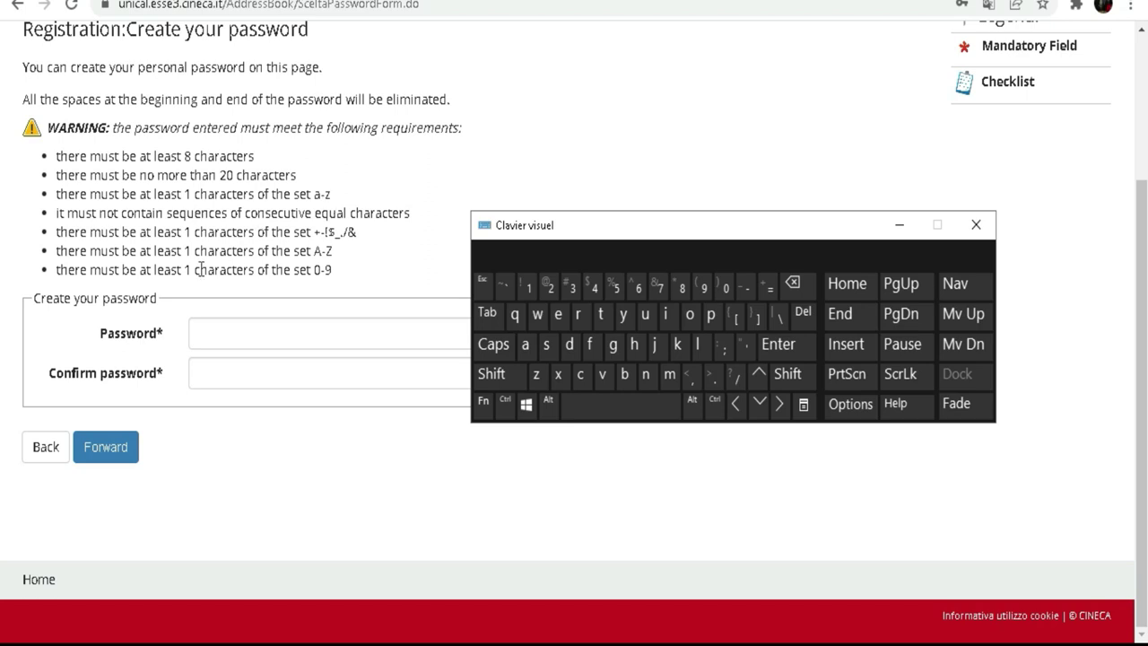
pyautogui.click(204, 334)
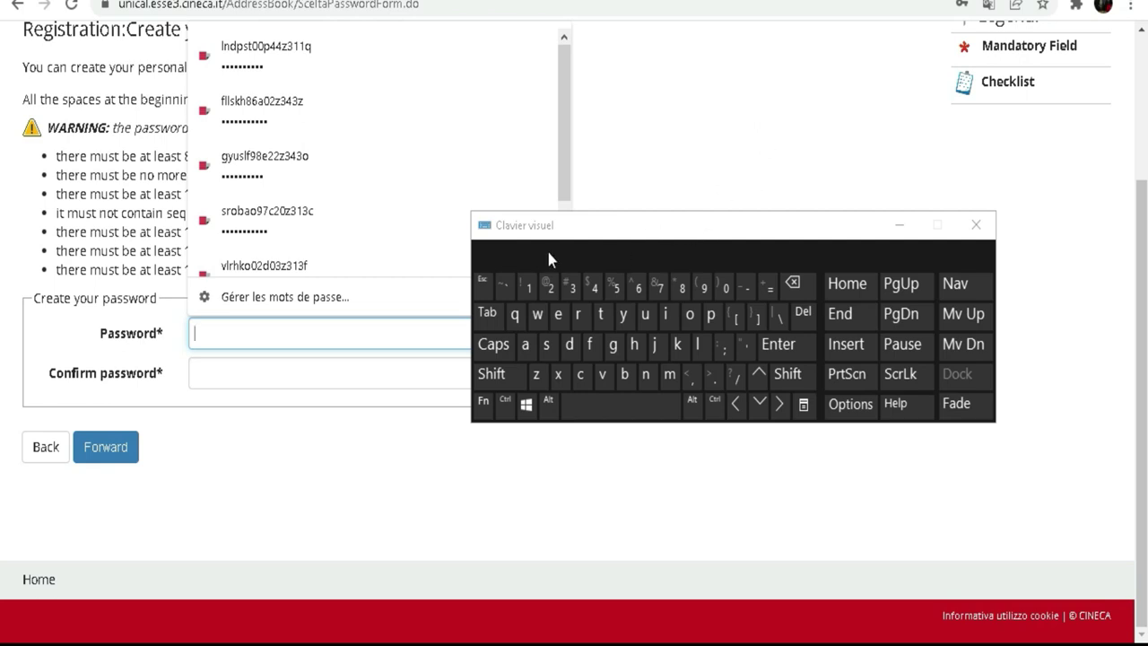
# Enter the new password in Password and Confirm password, then submit with Forward.
pyautogui.click(493, 375)
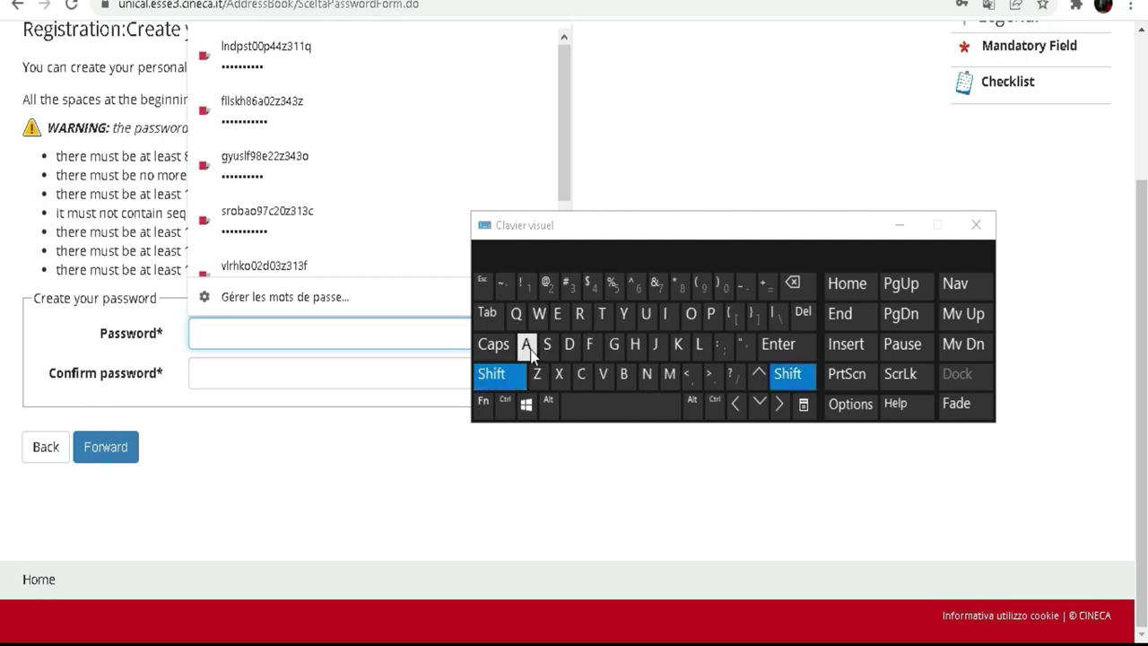
pyautogui.click(527, 345)
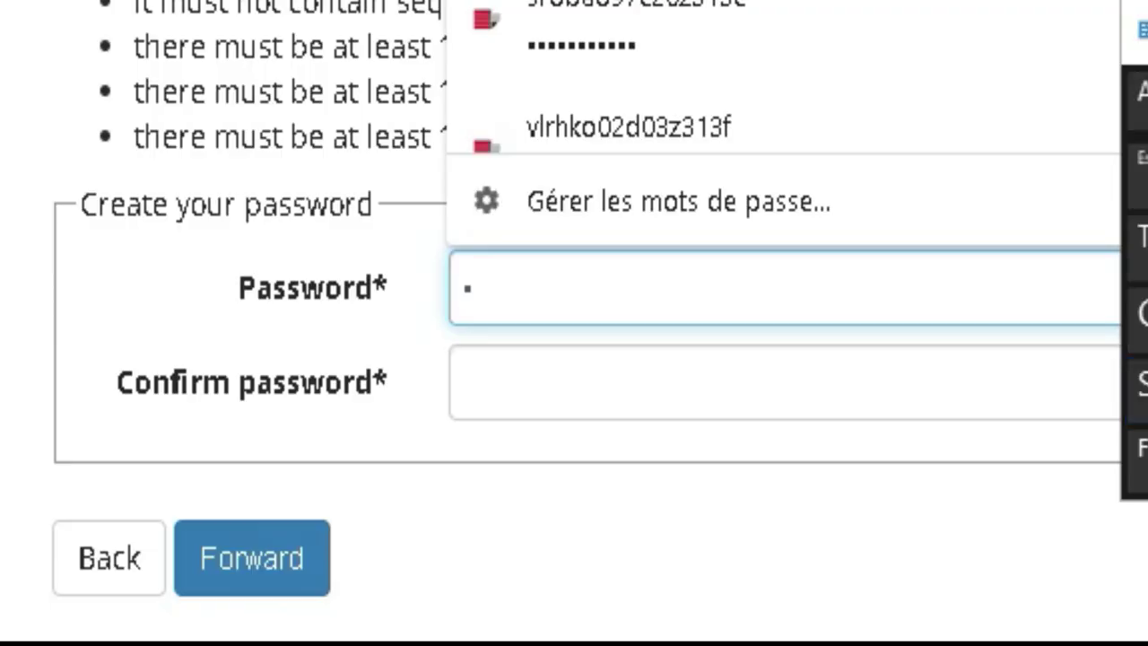
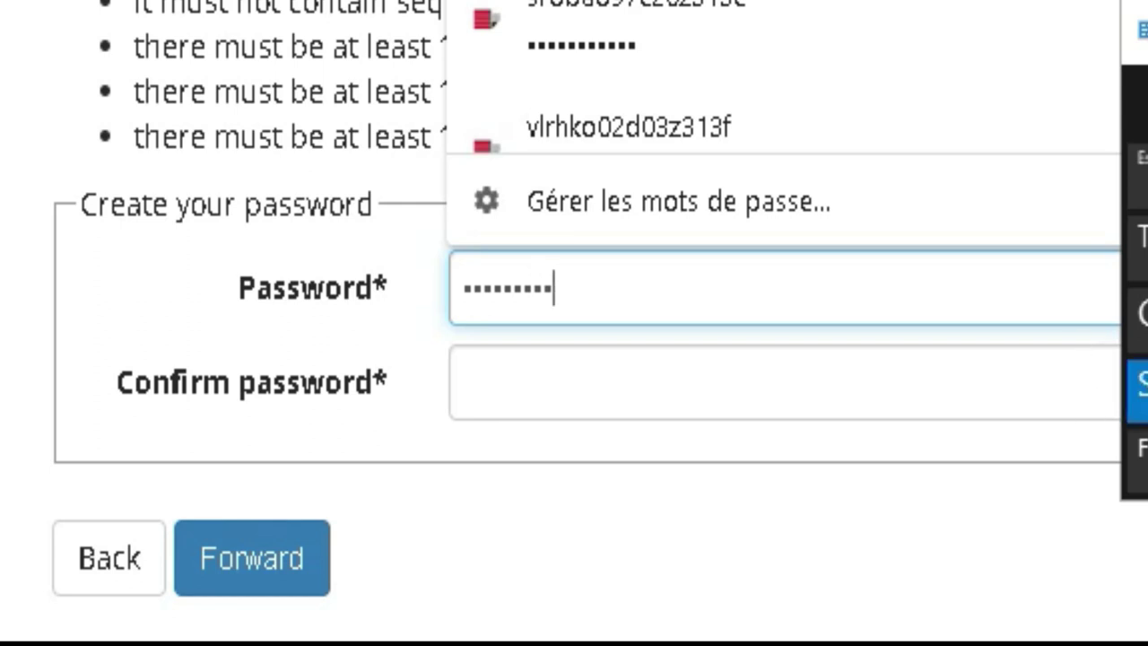
pyautogui.click(622, 383)
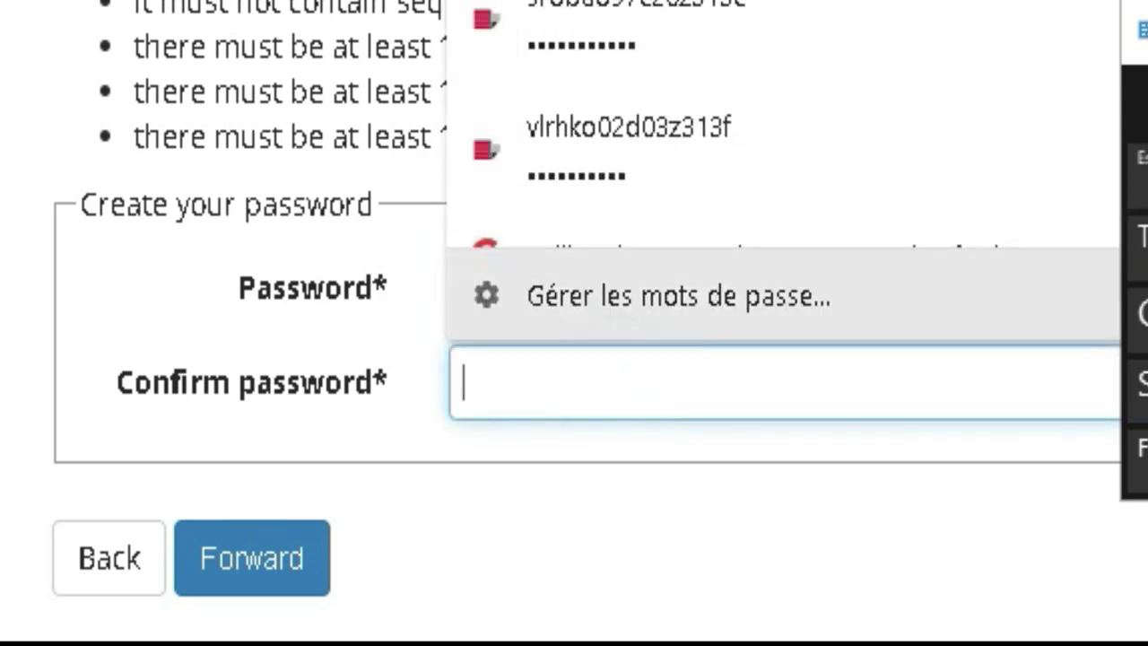
pyautogui.write('11')
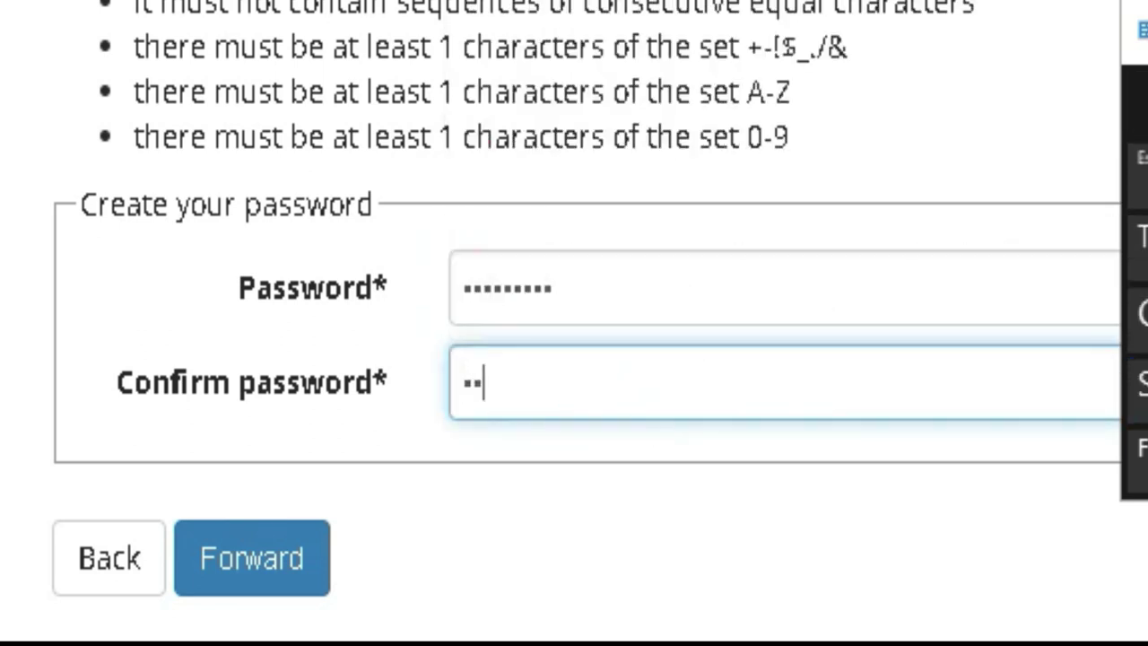
pyautogui.write('1111')
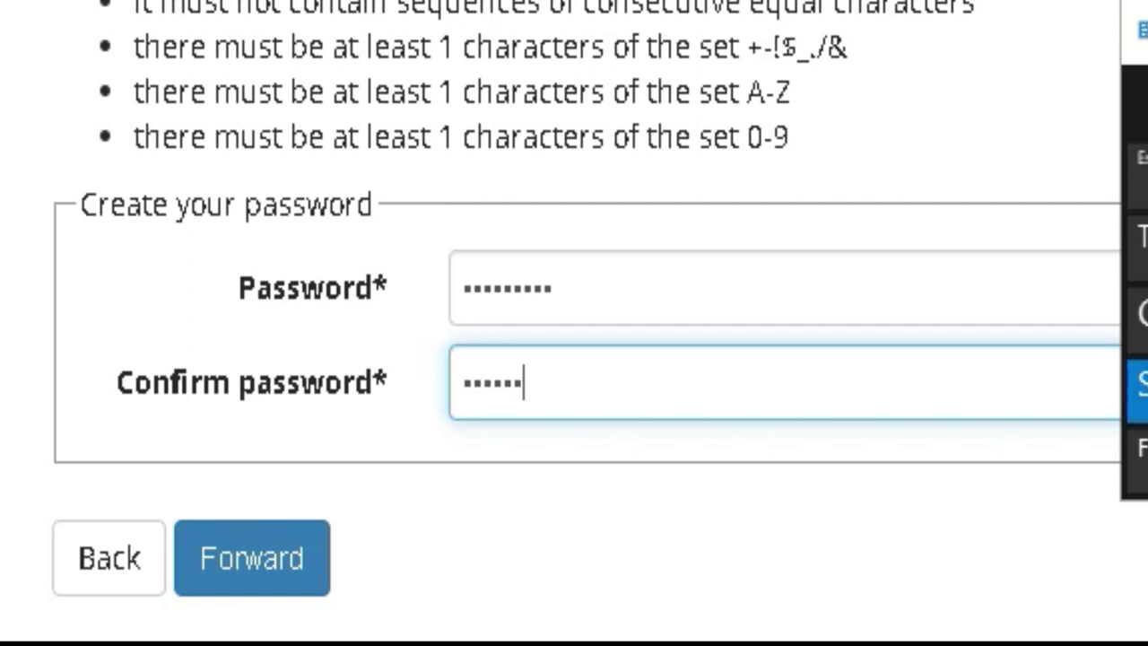
pyautogui.write('1')
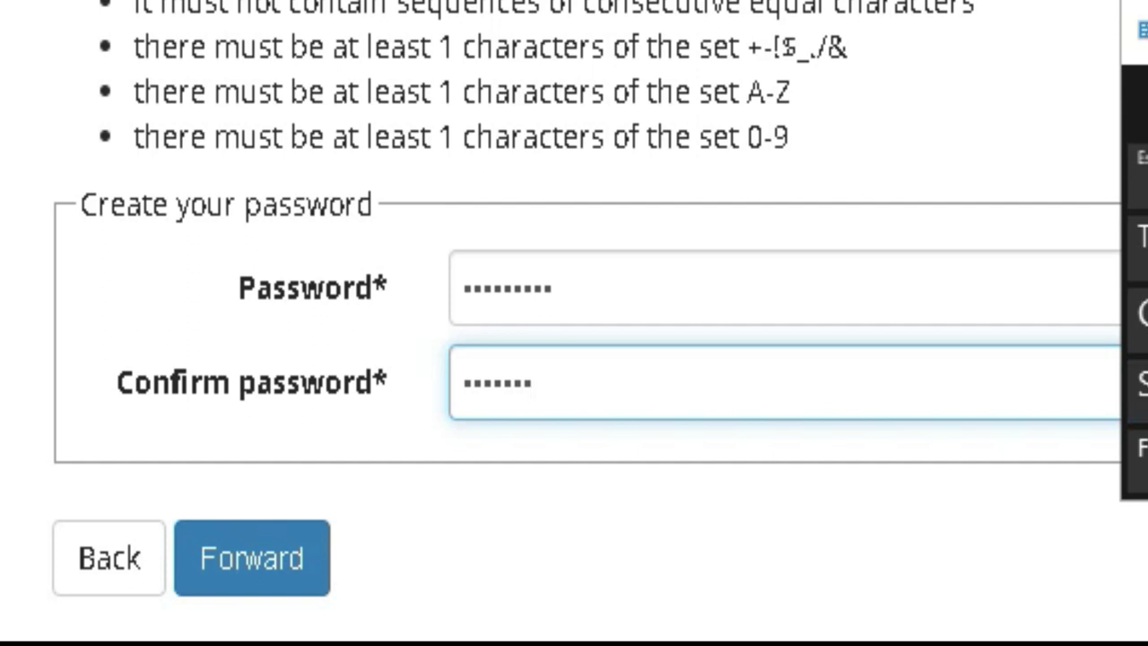
pyautogui.write('1')
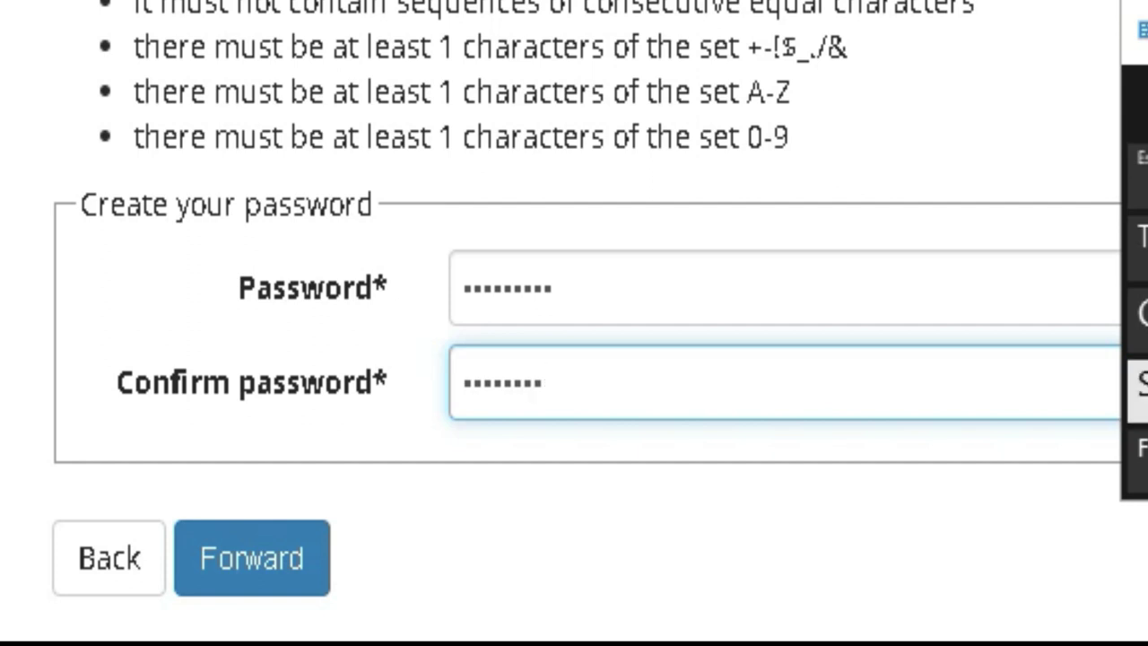
pyautogui.write('1')
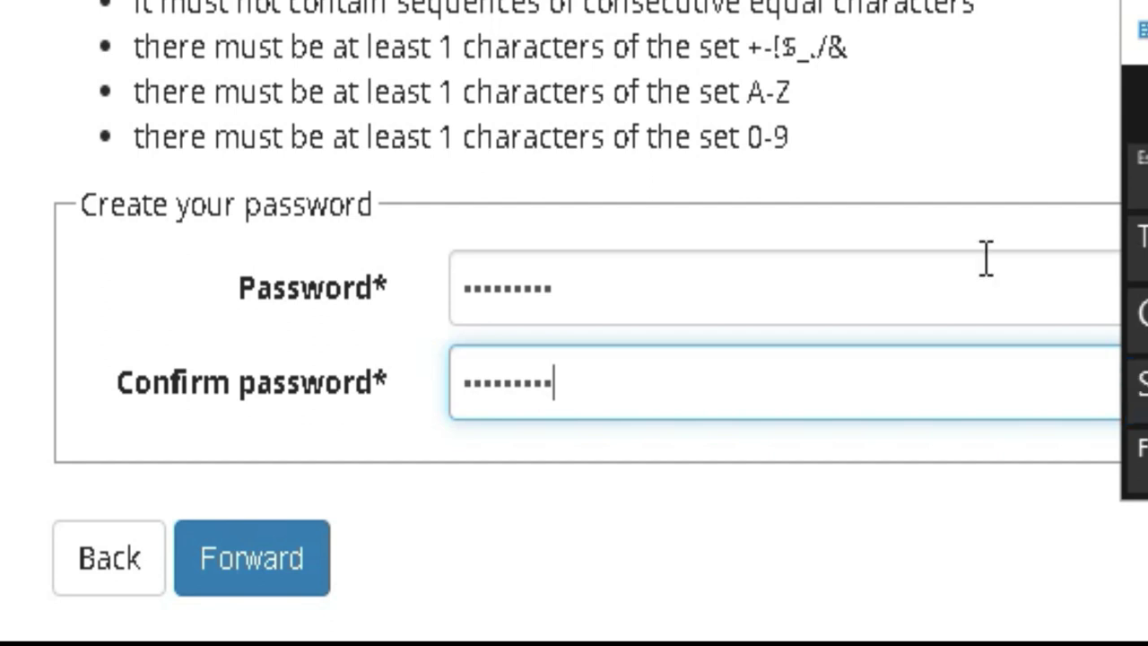
pyautogui.click(252, 581)
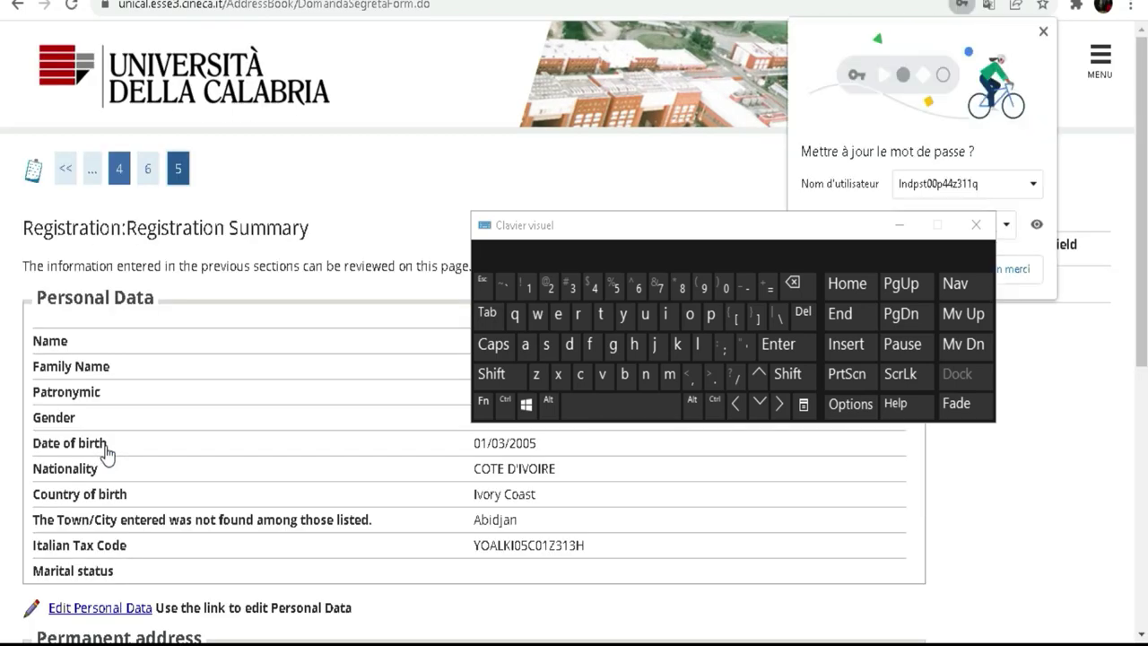
# Check the personal data and permanent address in the Registration Summary, then confirm it with Conferma.
pyautogui.scroll(-2, 271, 219)
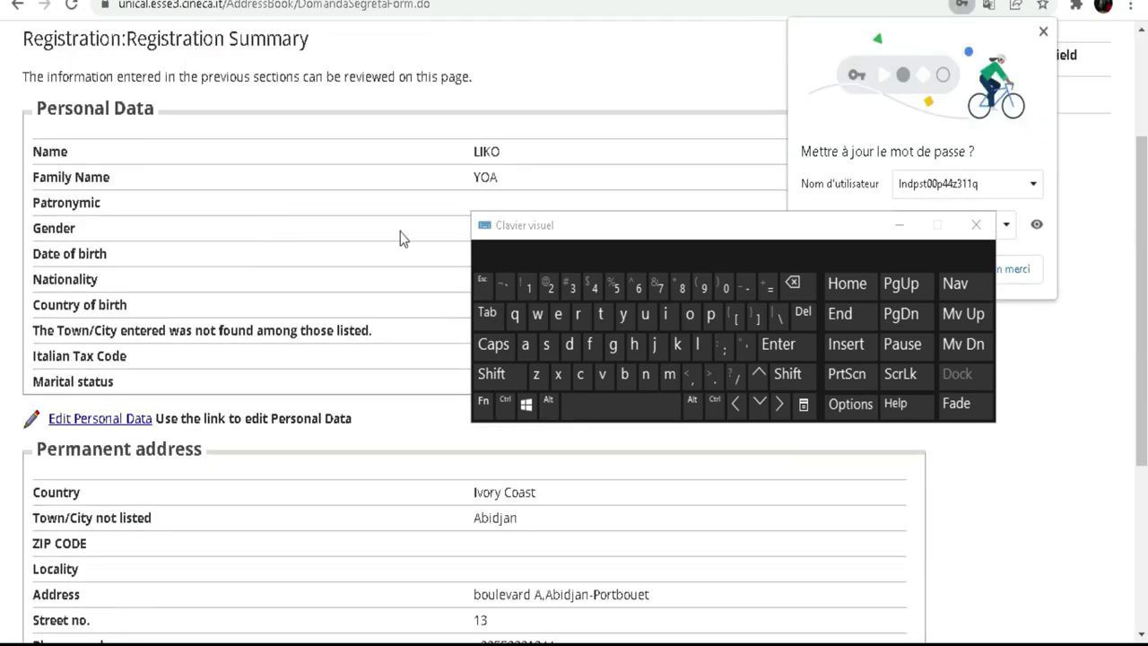
pyautogui.moveTo(600, 236); pyautogui.dragTo(685, 108)
pyautogui.scroll(-2, 129, 268)
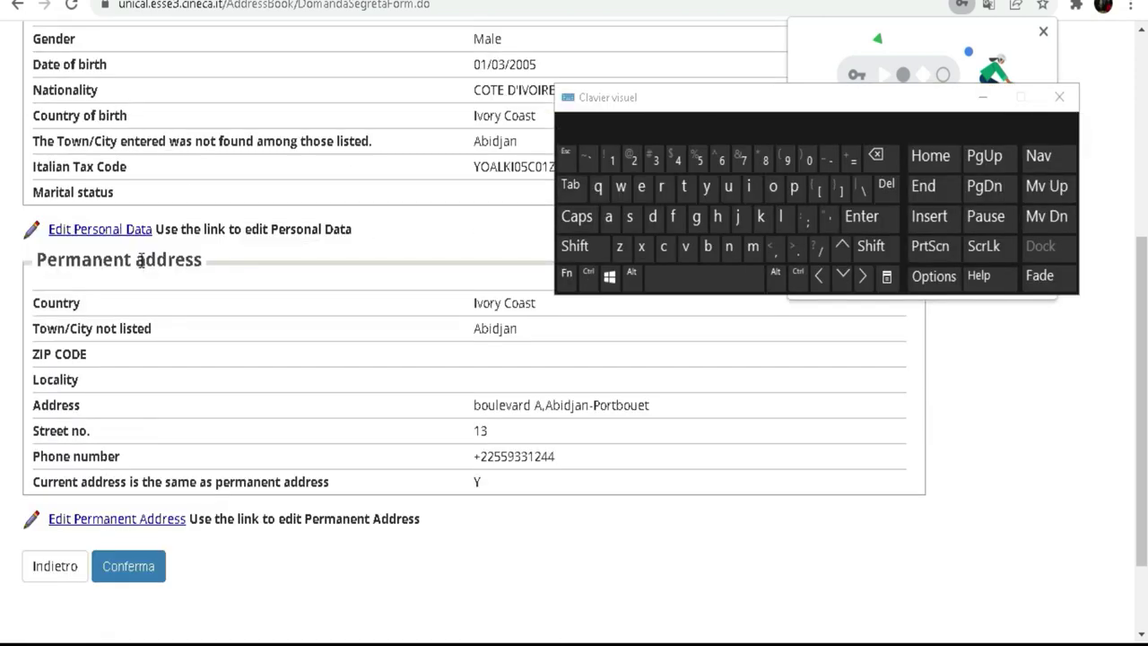
pyautogui.scroll(4, 141, 260)
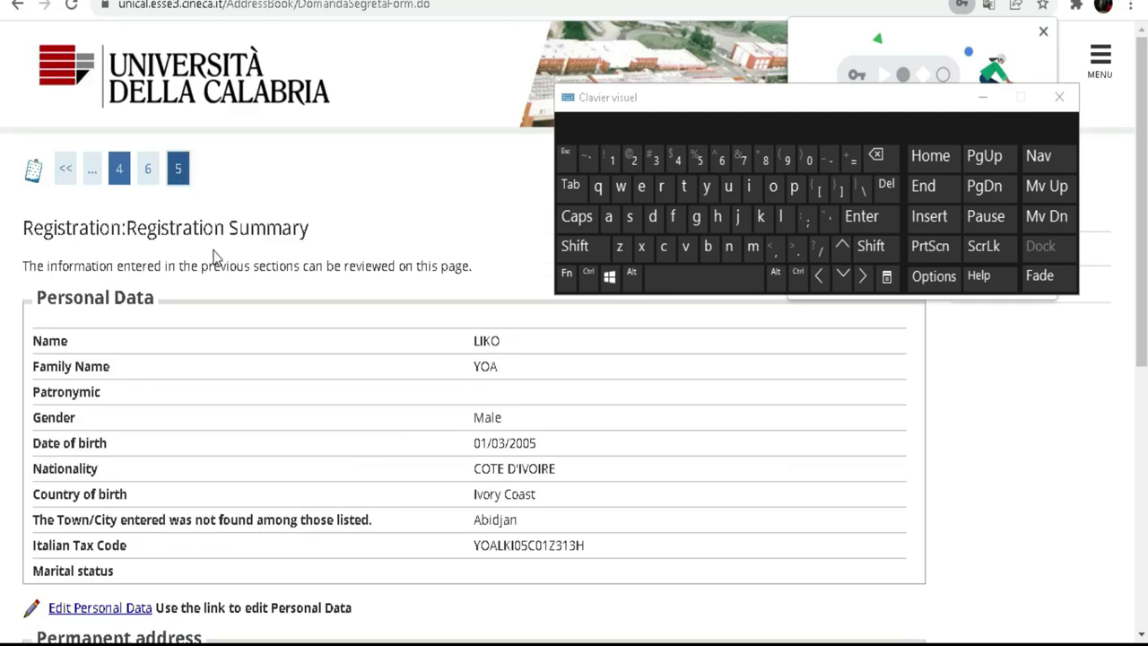
pyautogui.scroll(-3, 269, 314)
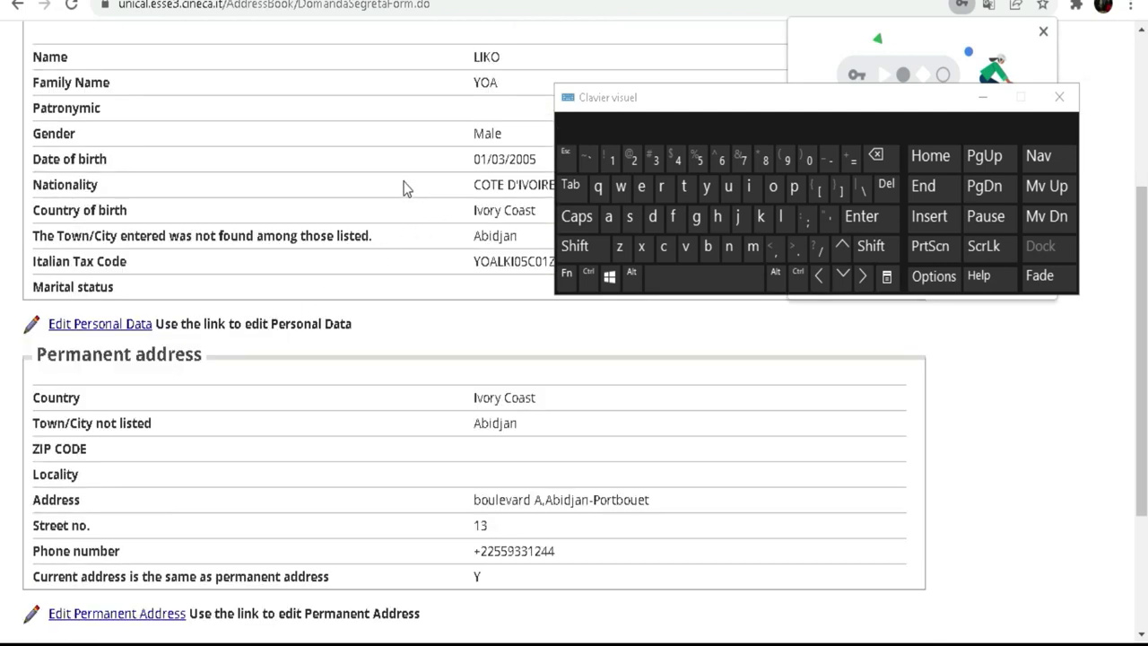
pyautogui.scroll(-3, 314, 273)
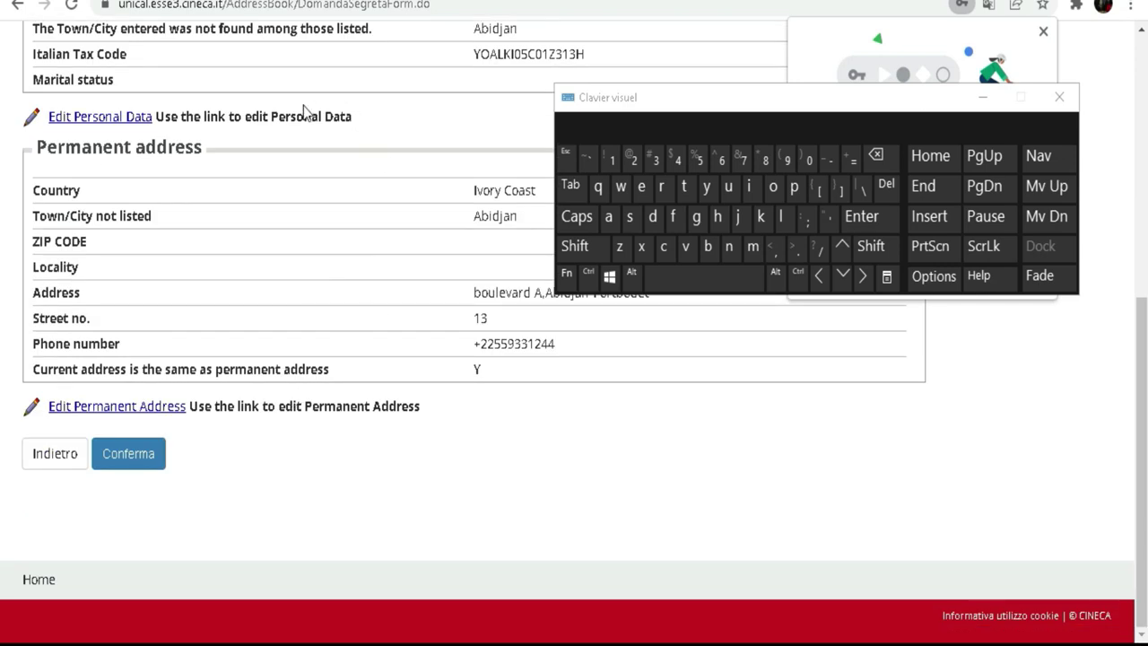
pyautogui.click(144, 455)
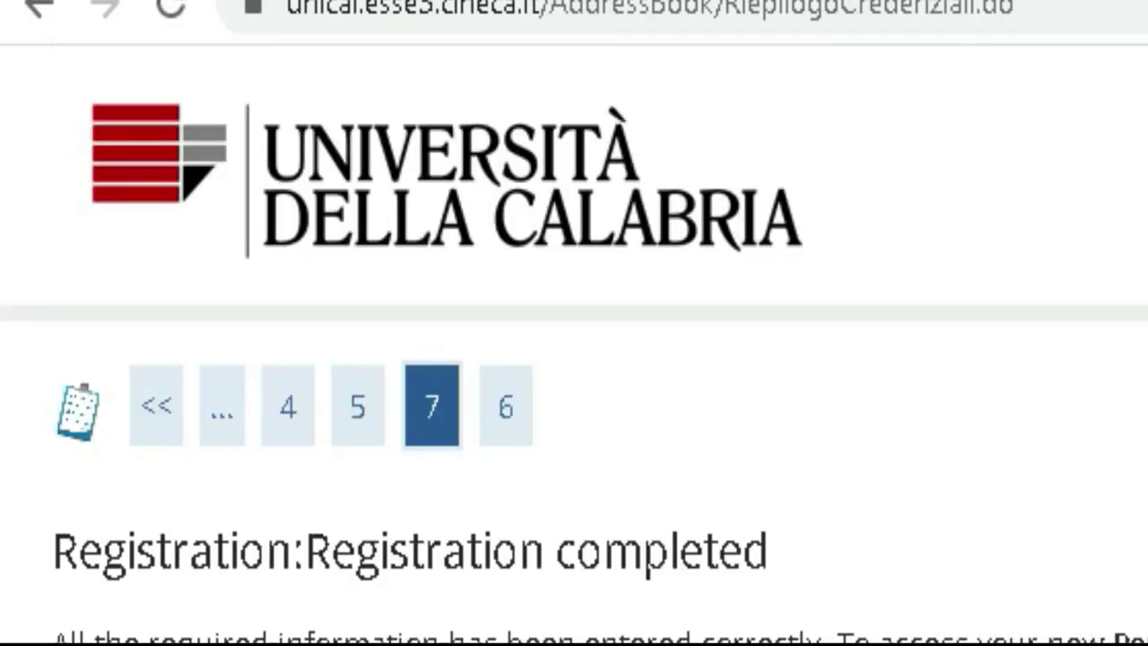
# Scroll the Registration completed page down to the Login Details section.
pyautogui.scroll(-3, 574, 403)
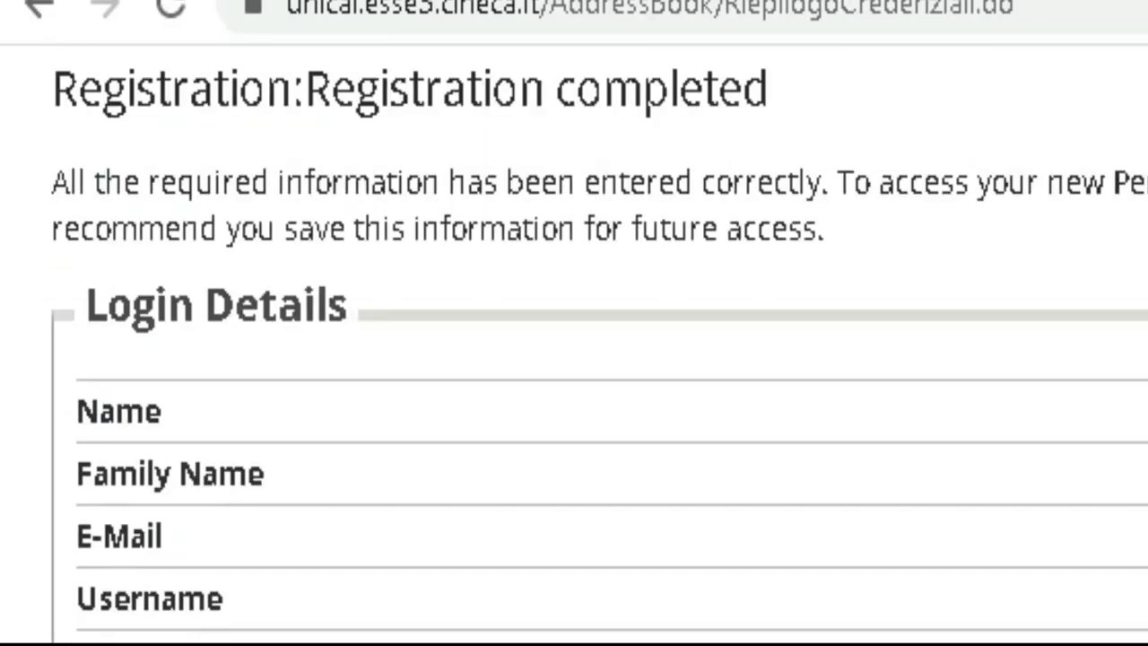
pyautogui.scroll(-1, 607, 597)
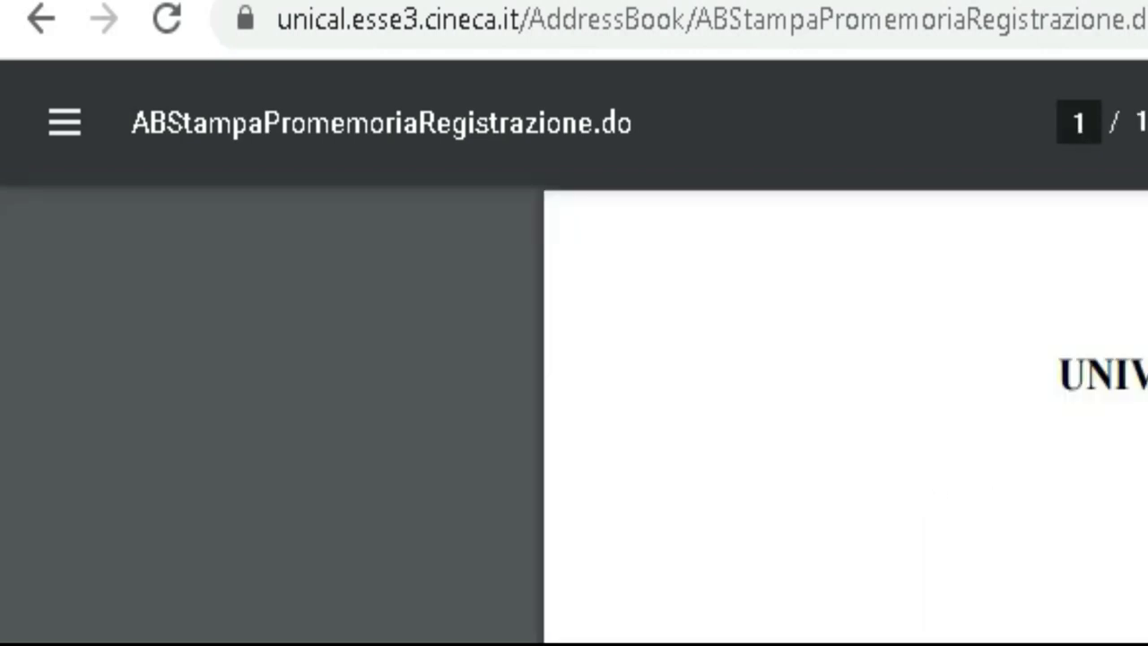
# Read through the registration reminder PDF, then go back to the Registration completed page.
pyautogui.scroll(-5, 846, 412)
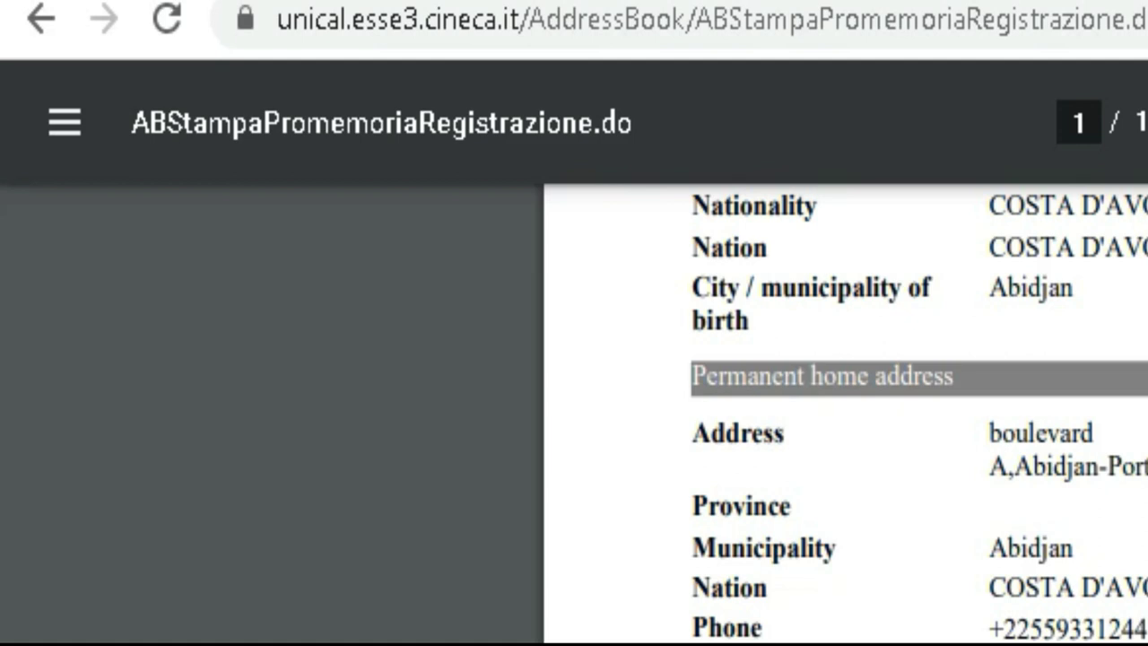
pyautogui.scroll(5, 845, 412)
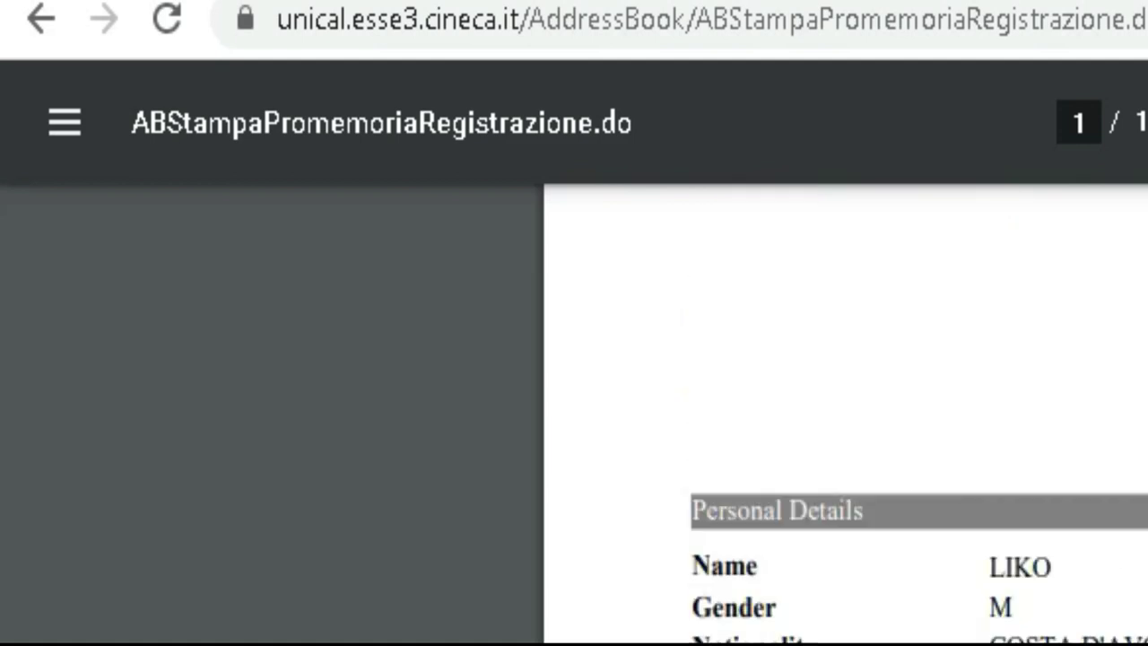
pyautogui.click(56, 27)
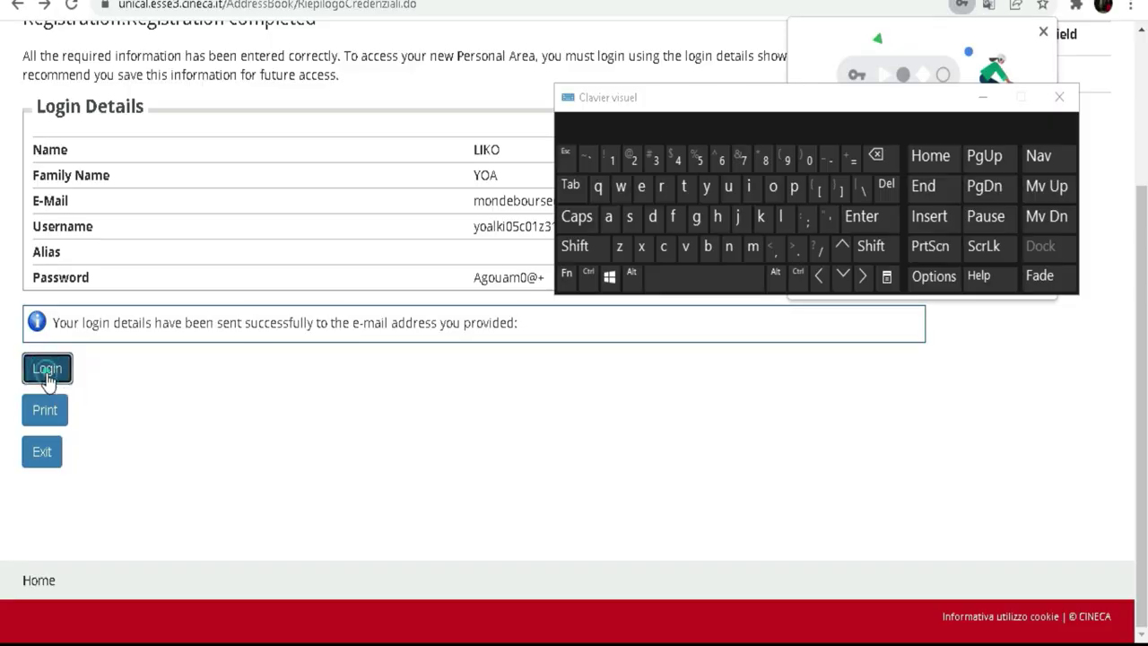
# Open the Esse3 login page, let Chrome save the updated password, and sign in with the new credentials.
pyautogui.click(49, 375)
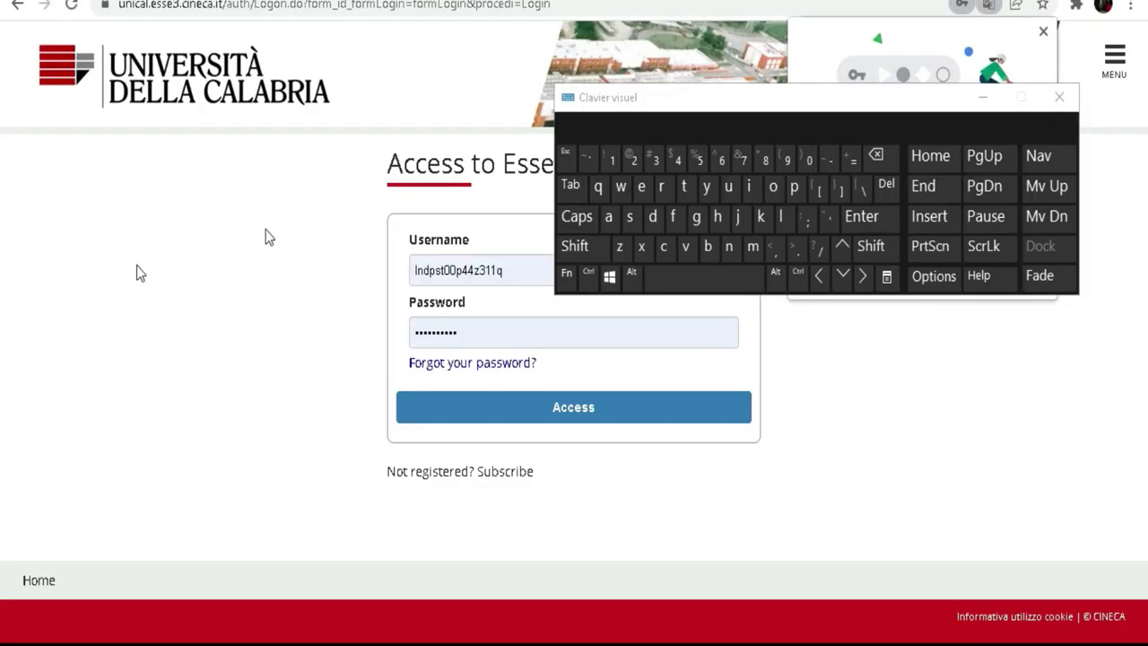
pyautogui.moveTo(820, 94); pyautogui.dragTo(366, 1)
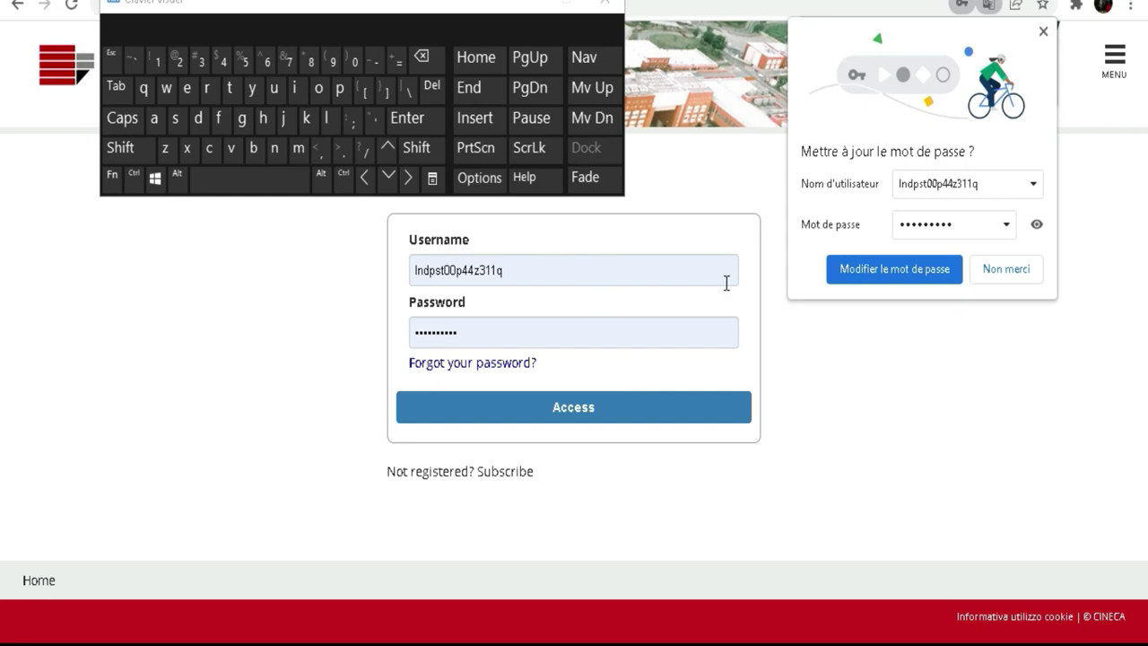
pyautogui.click(835, 281)
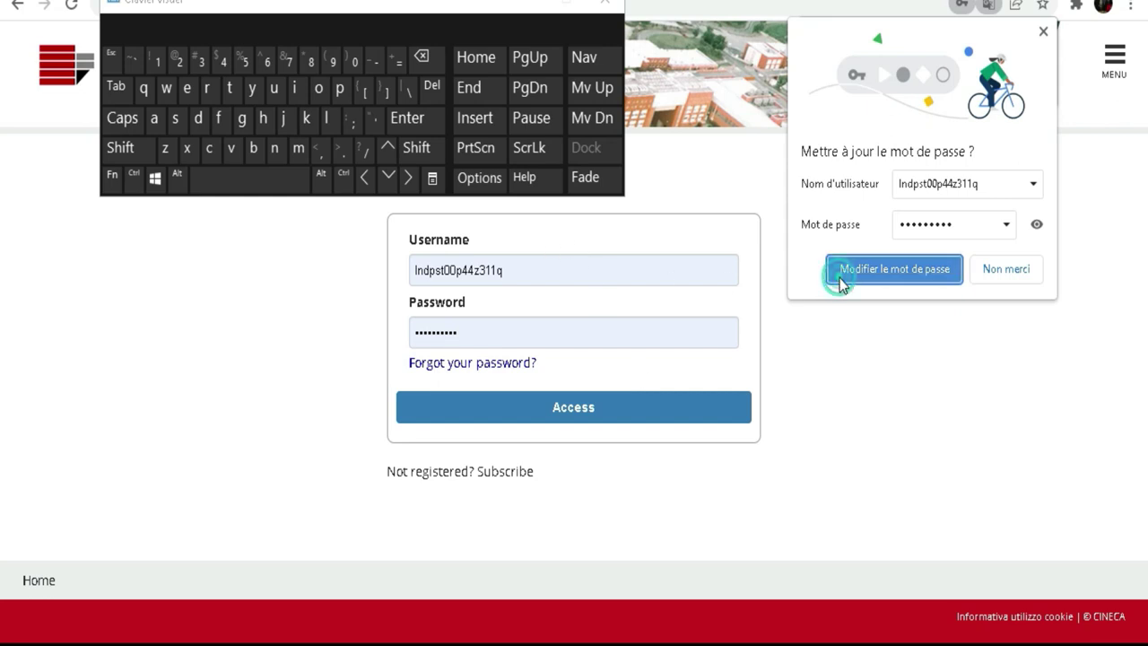
pyautogui.click(546, 411)
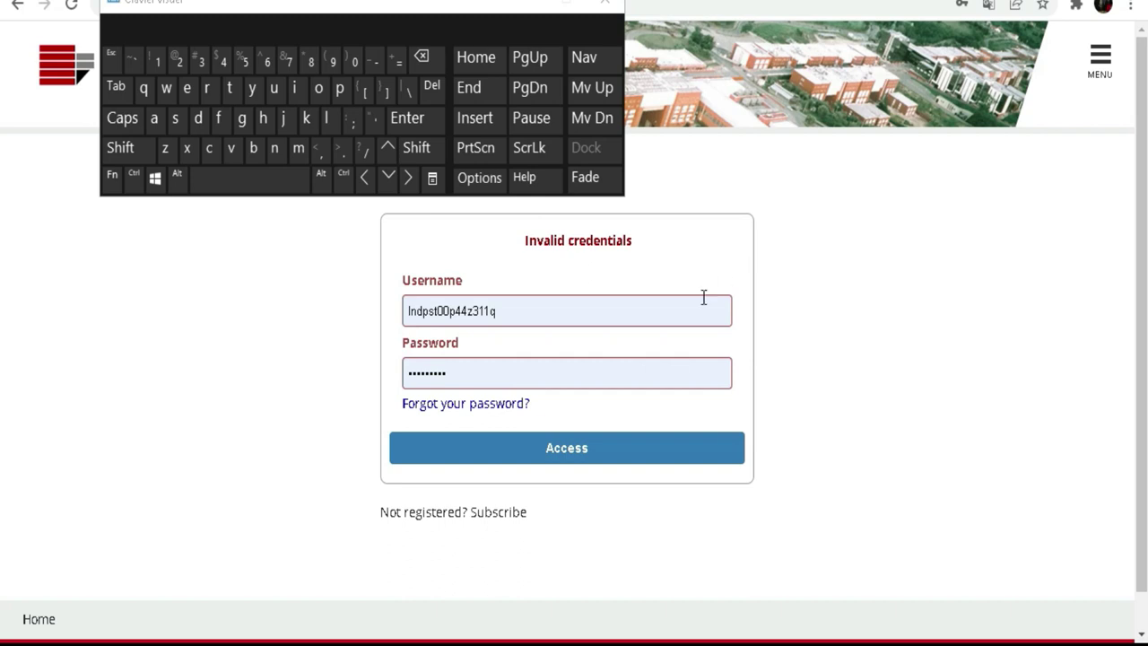
# After the Invalid credentials error, check the username suggestions and select the entered username and password.
pyautogui.click(528, 311)
pyautogui.click(266, 311)
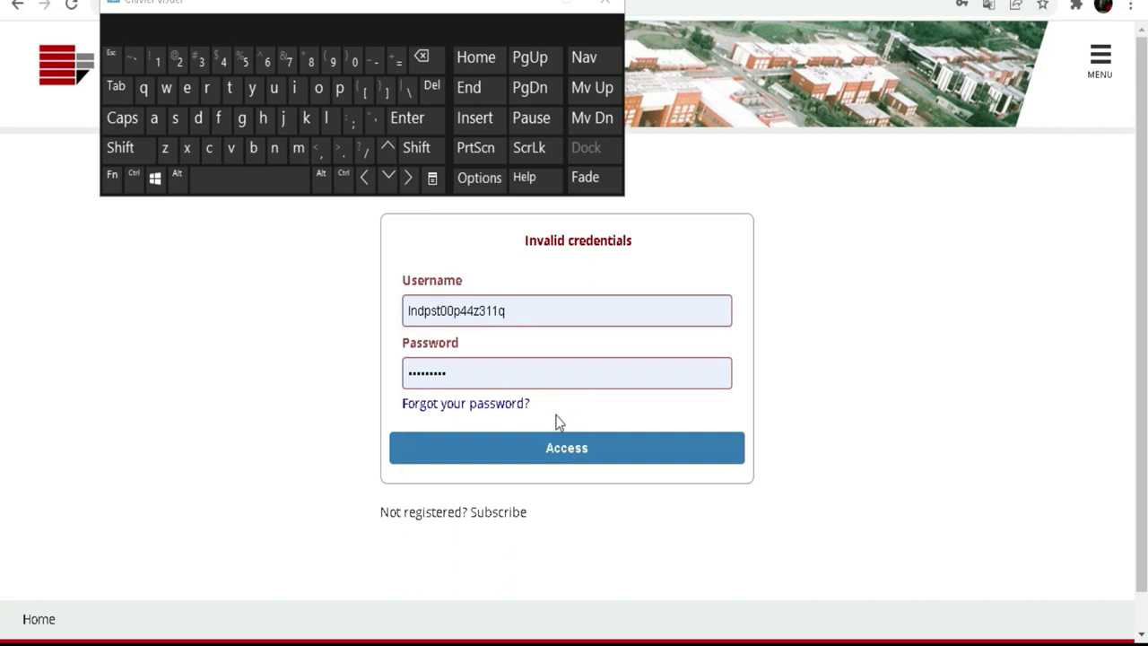
pyautogui.moveTo(516, 310); pyautogui.dragTo(392, 316)
pyautogui.click(305, 325)
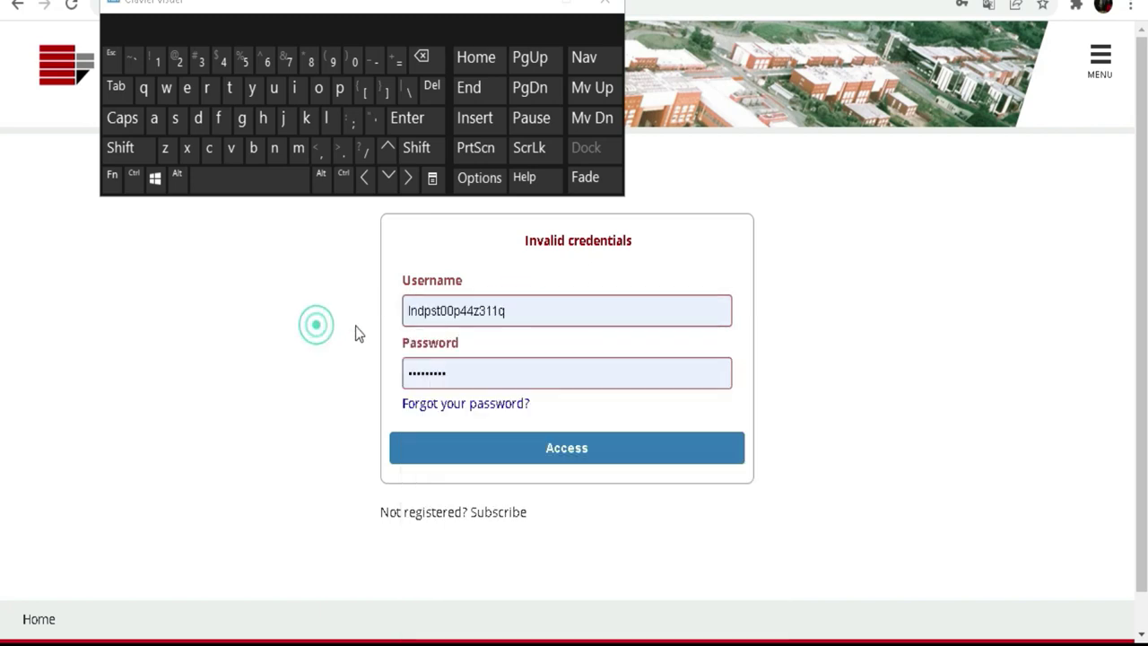
pyautogui.moveTo(456, 367); pyautogui.dragTo(355, 365)
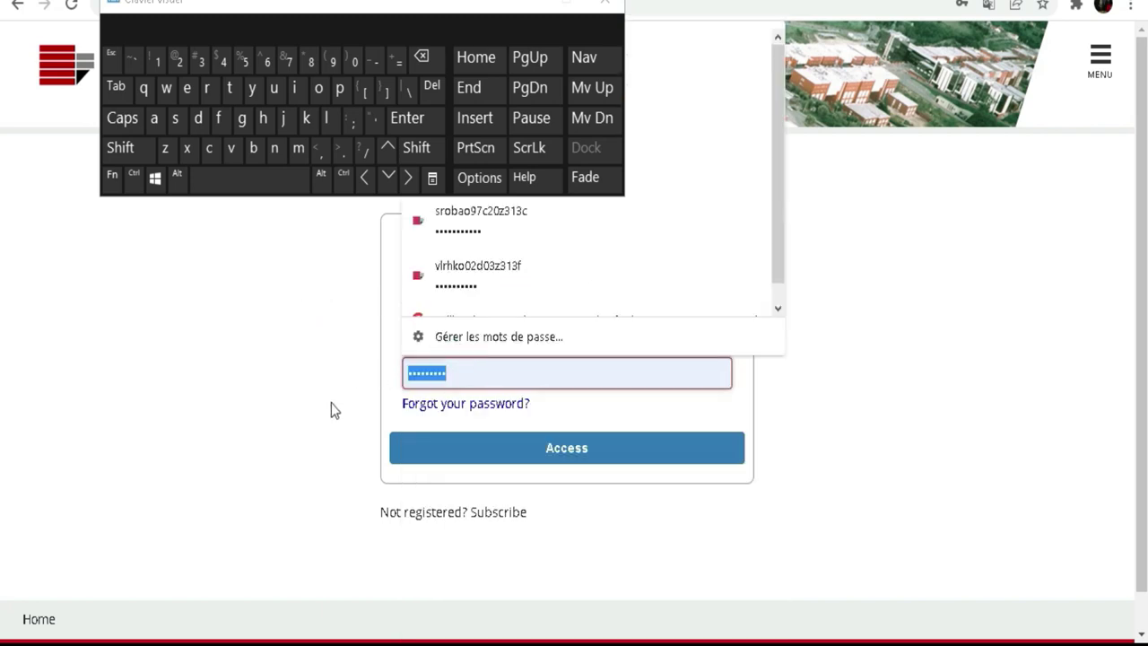
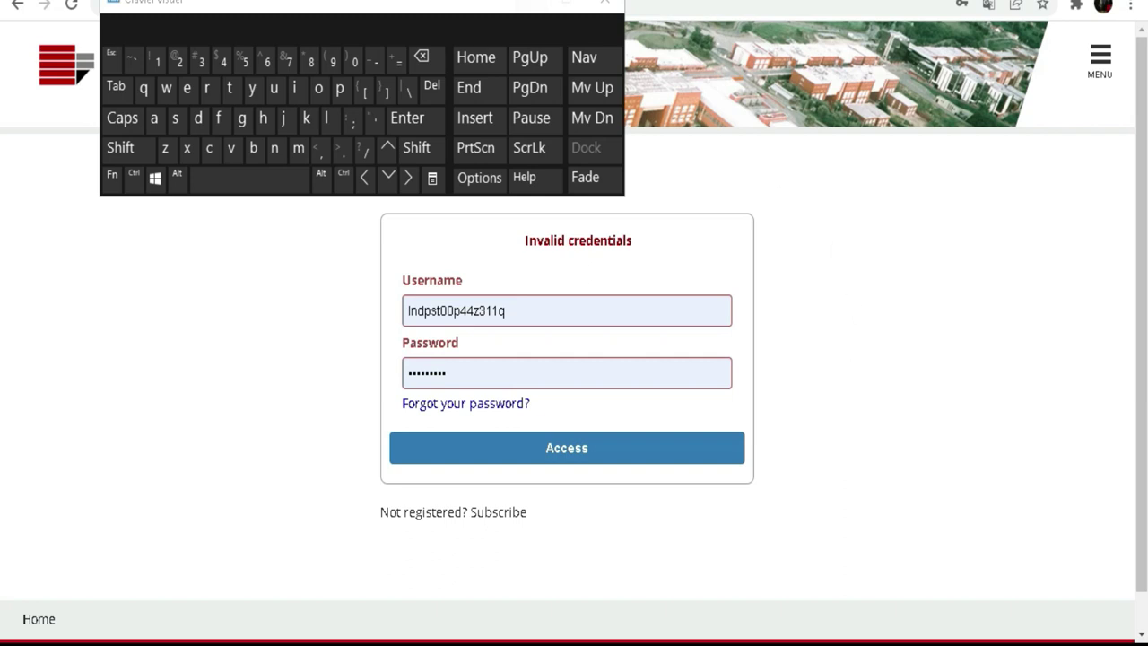
# Close the On-Screen Keyboard window to reveal the login page's 'Invalid credentials' message.
pyautogui.click(520, 5)
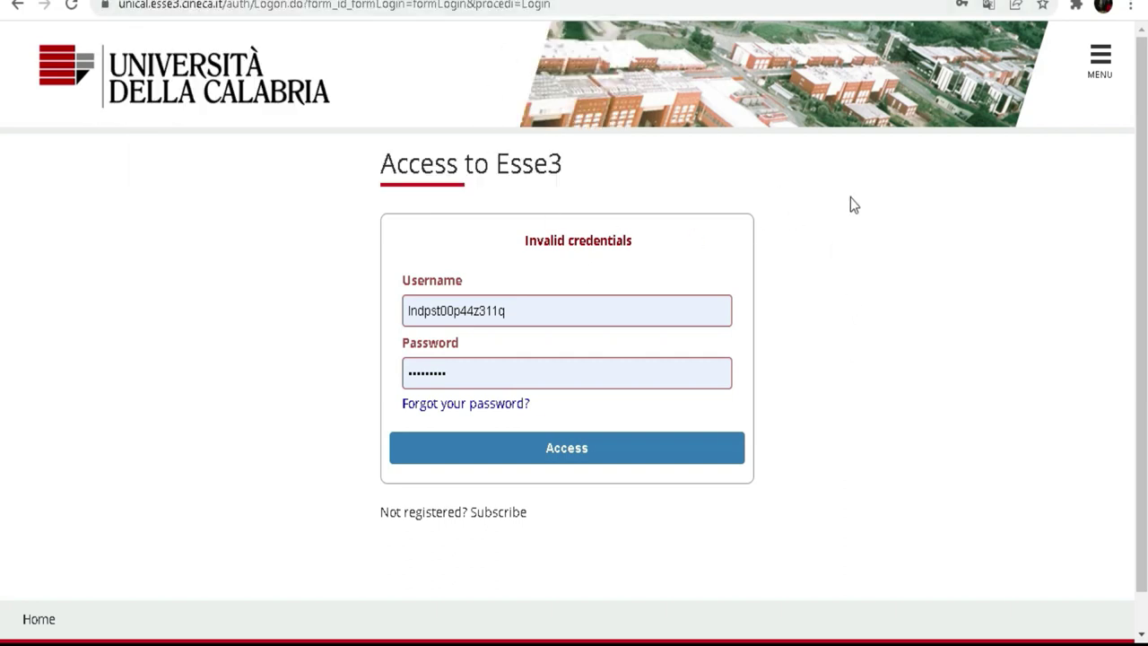